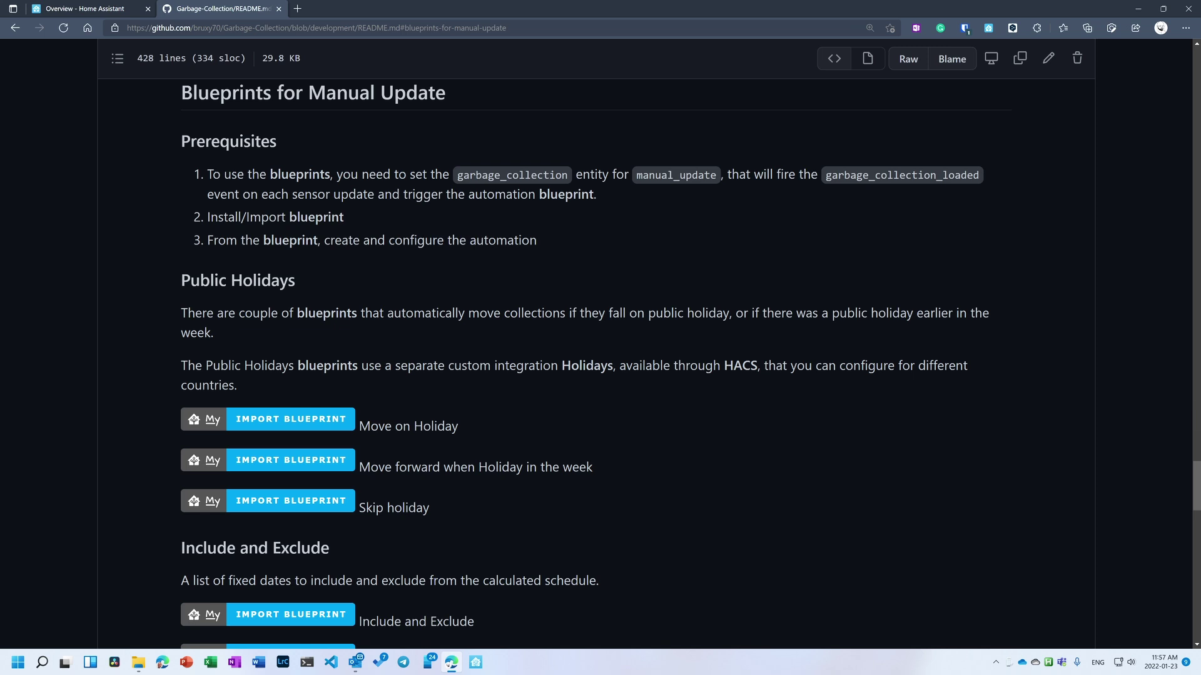
Step: Examine the README's advanced manual update details, the garbage_collection_loaded event, and the simple and moderate automation examples
{"action": "left_click_drag", "start_coordinate": [1196, 478], "coordinate": [1196, 615]}
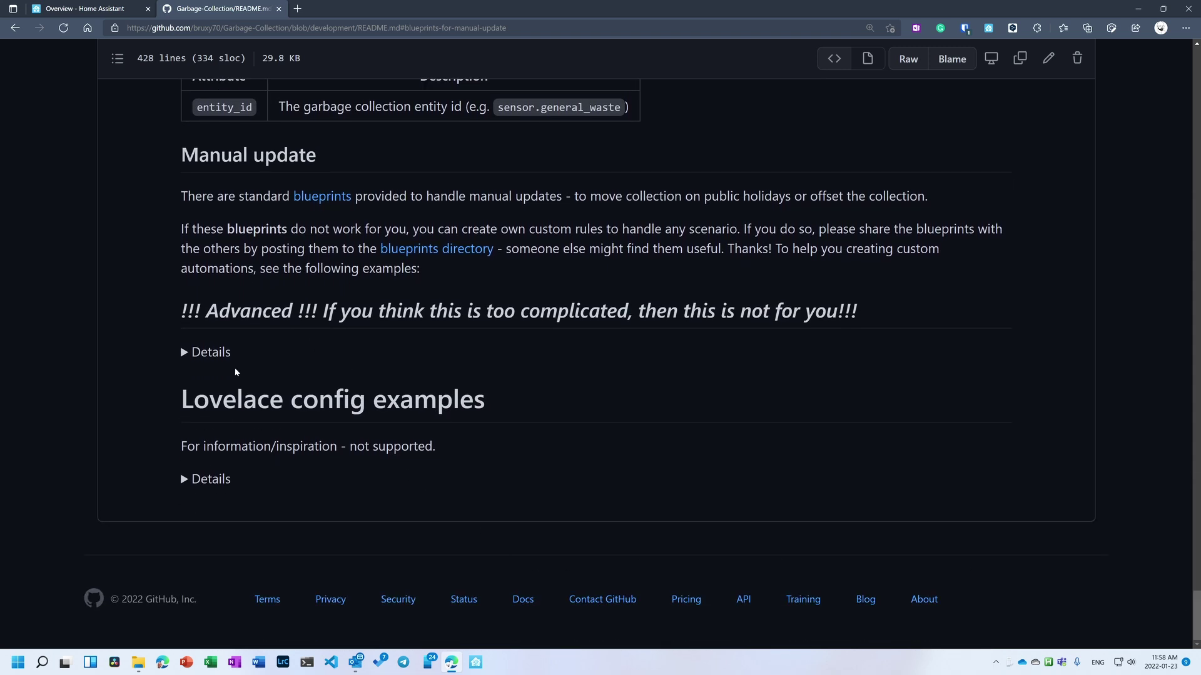
{"action": "left_click", "coordinate": [210, 352]}
{"action": "scroll", "coordinate": [412, 374], "scroll_direction": "down", "scroll_amount": 3}
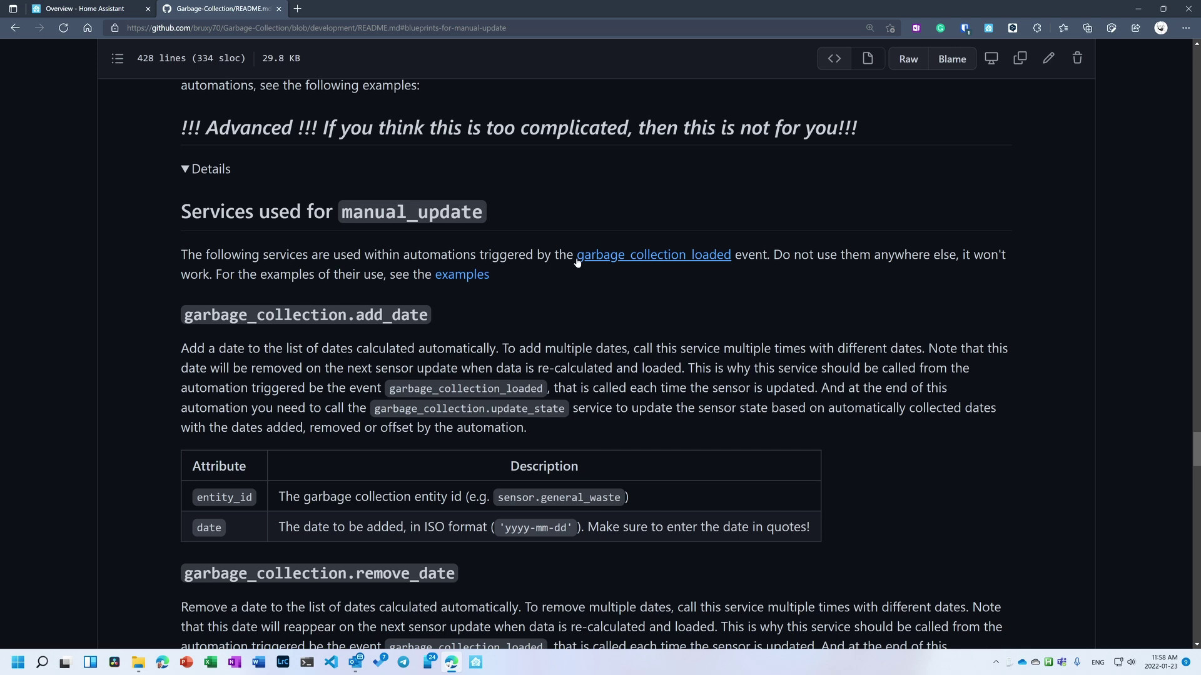
{"action": "left_click", "coordinate": [663, 263]}
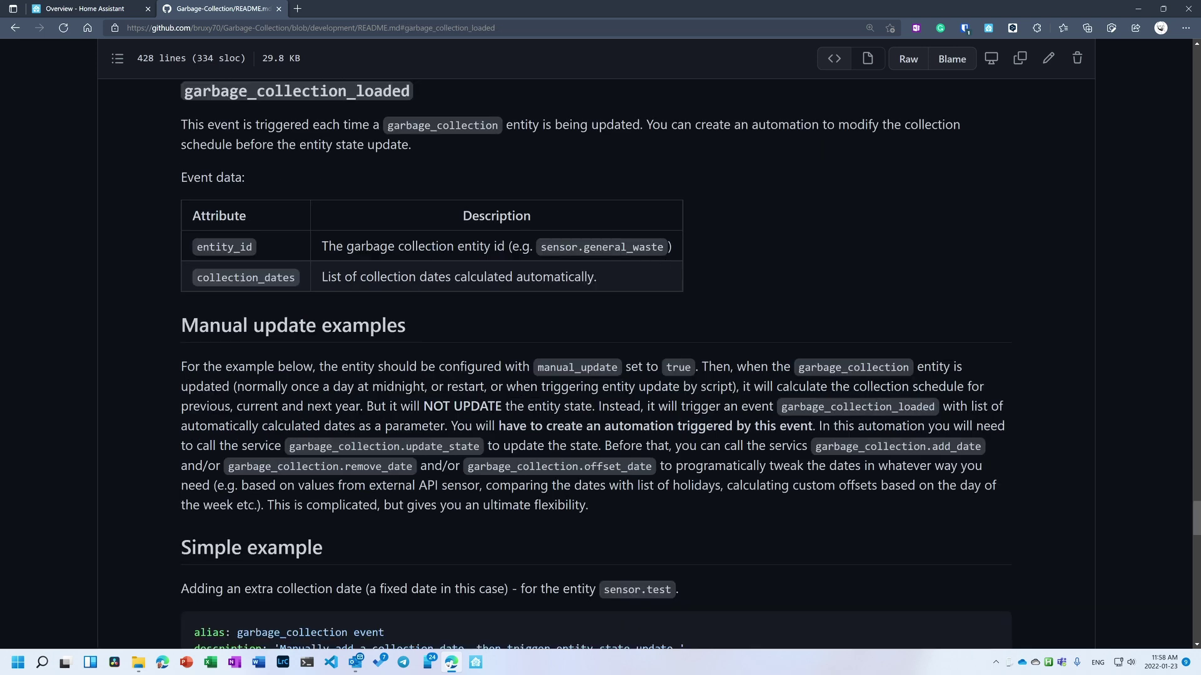
{"action": "scroll", "coordinate": [217, 113], "scroll_direction": "up", "scroll_amount": 2}
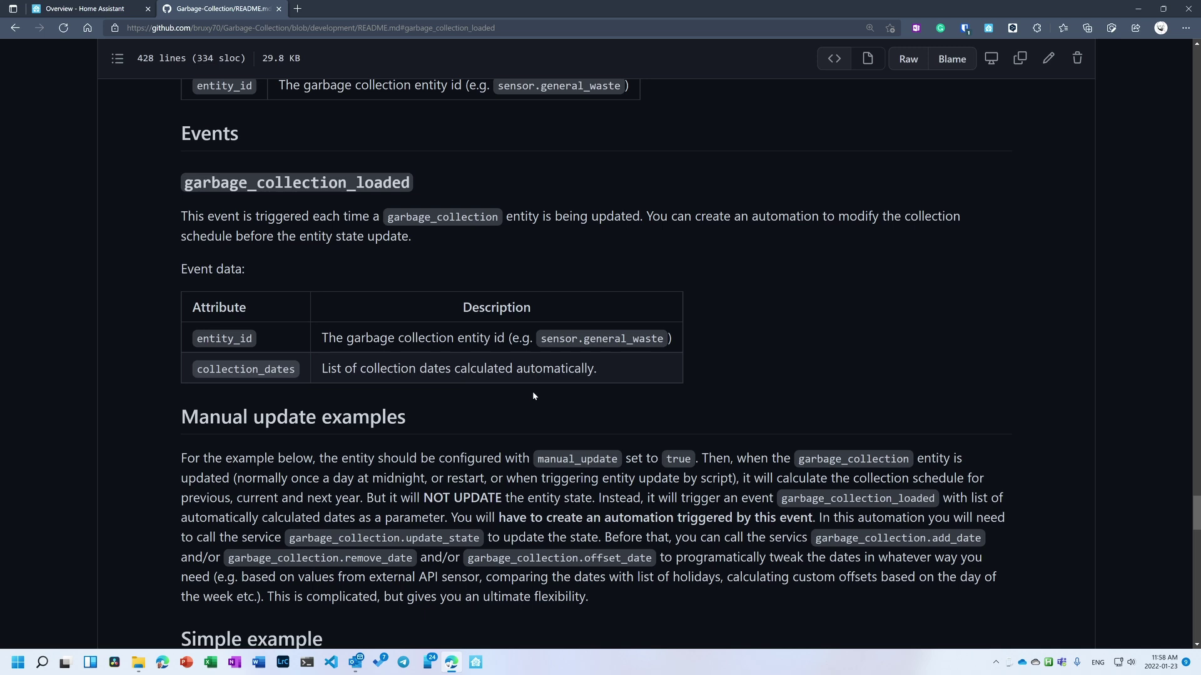
{"action": "scroll", "coordinate": [533, 395], "scroll_direction": "down", "scroll_amount": 10}
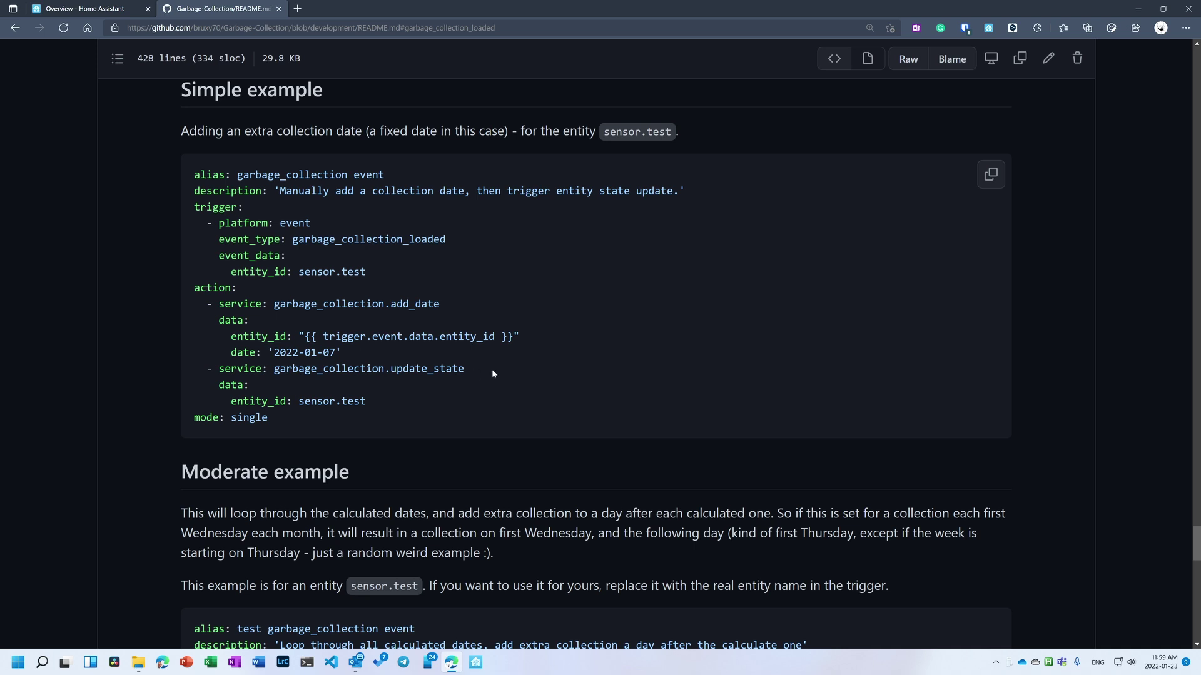
{"action": "scroll", "coordinate": [1194, 555], "scroll_direction": "down", "scroll_amount": 5}
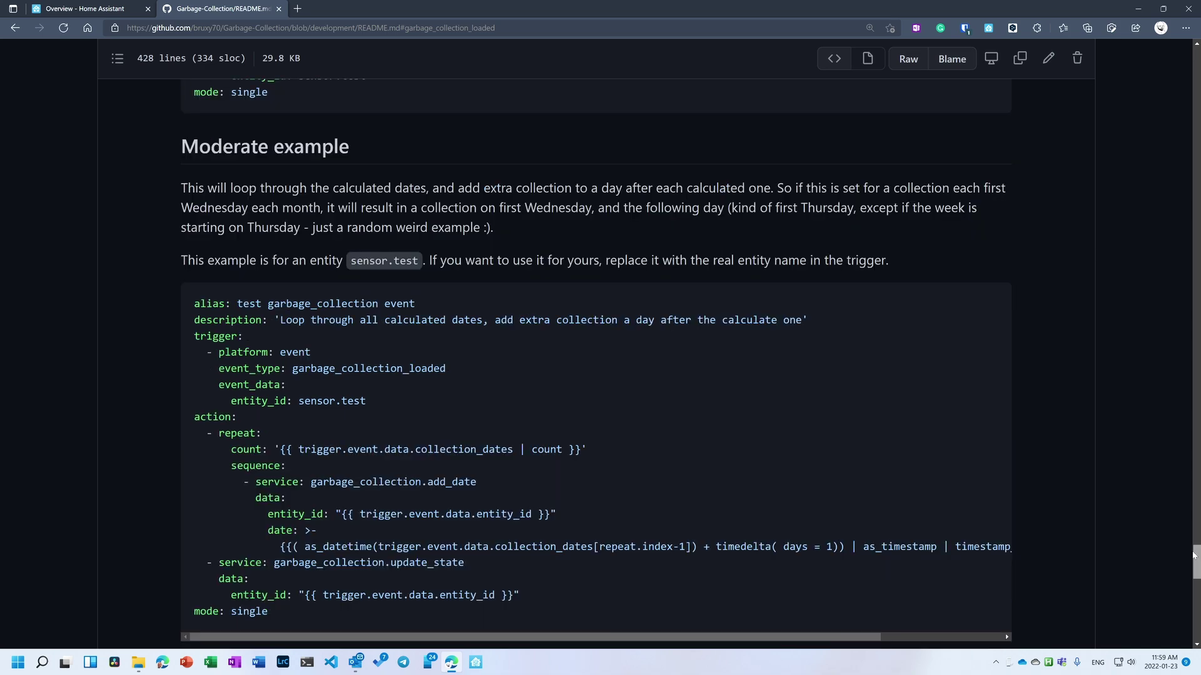
{"action": "left_click_drag", "start_coordinate": [1194, 555], "coordinate": [1181, 505]}
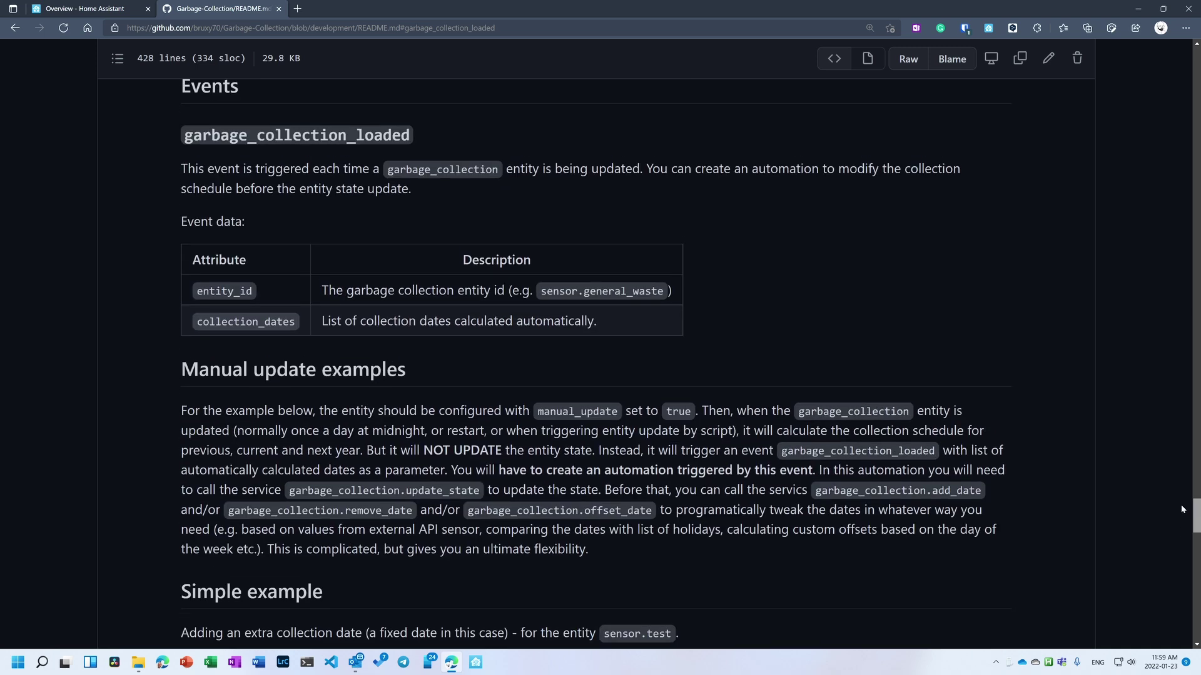
Step: Return to the README's Blueprints for Manual Update section and review the Include and Exclude, Offset and Import txt blueprints in full screen
{"action": "left_click", "coordinate": [15, 29]}
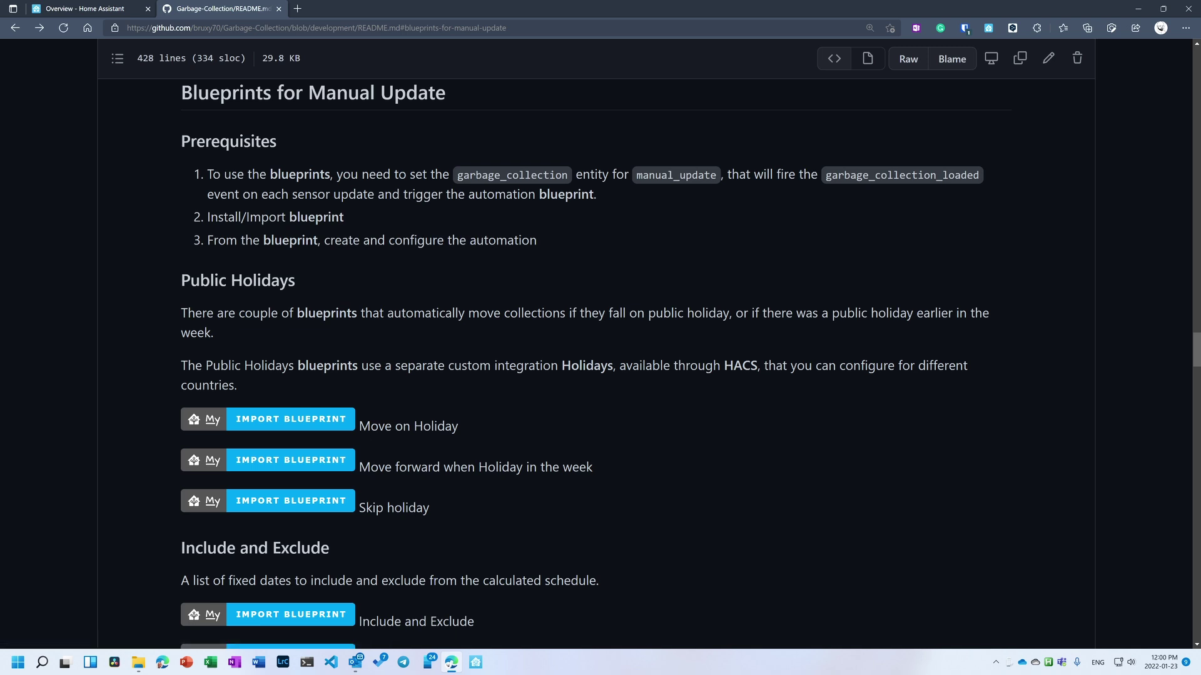
{"action": "scroll", "coordinate": [423, 485], "scroll_direction": "down", "scroll_amount": 6}
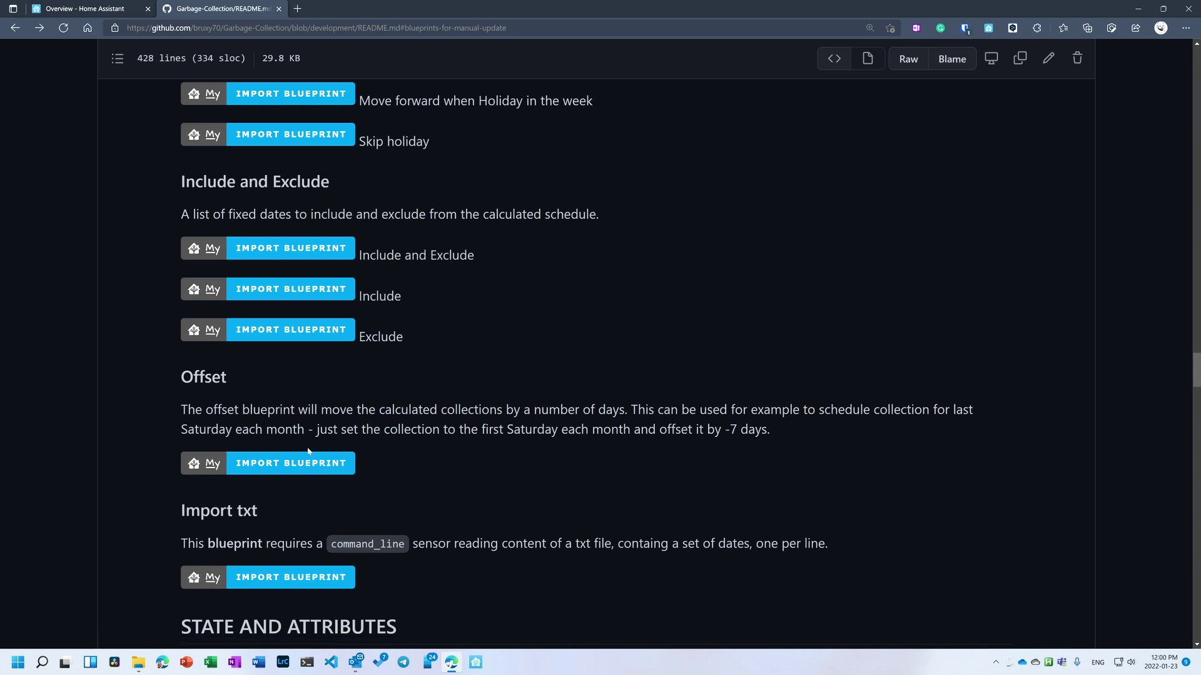
{"action": "key", "text": "F11"}
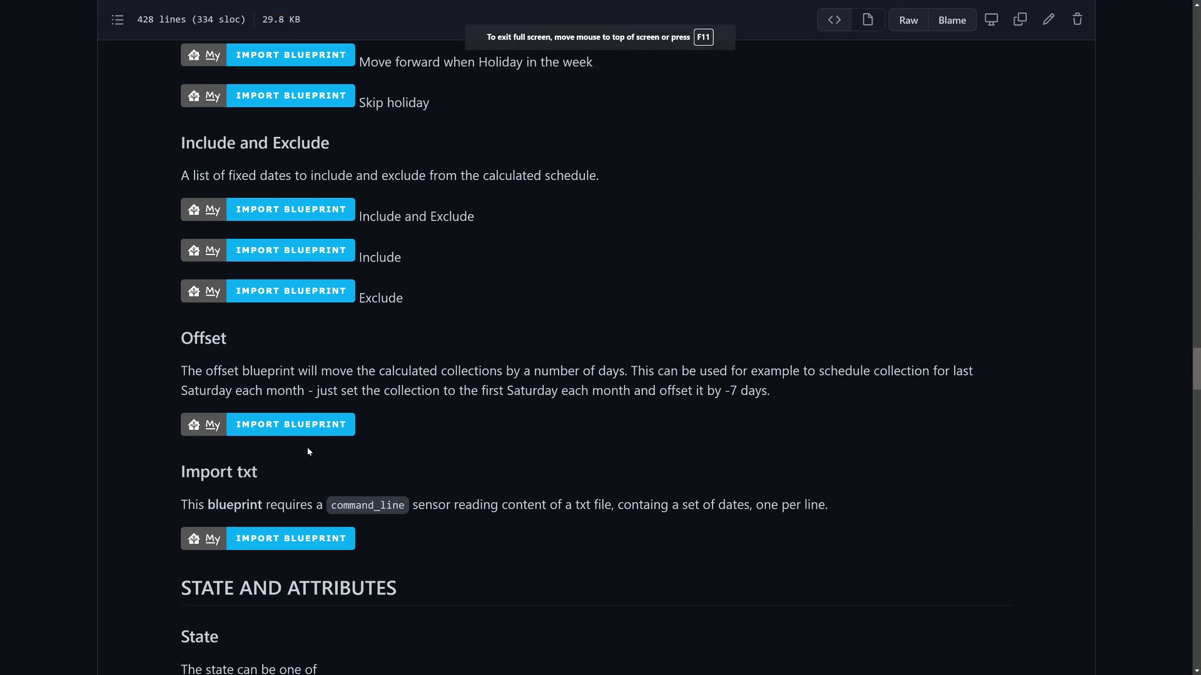
Step: Switch to Home Assistant and start setting up a new Garbage Collection integration
{"action": "key", "text": "ctrl+Tab"}
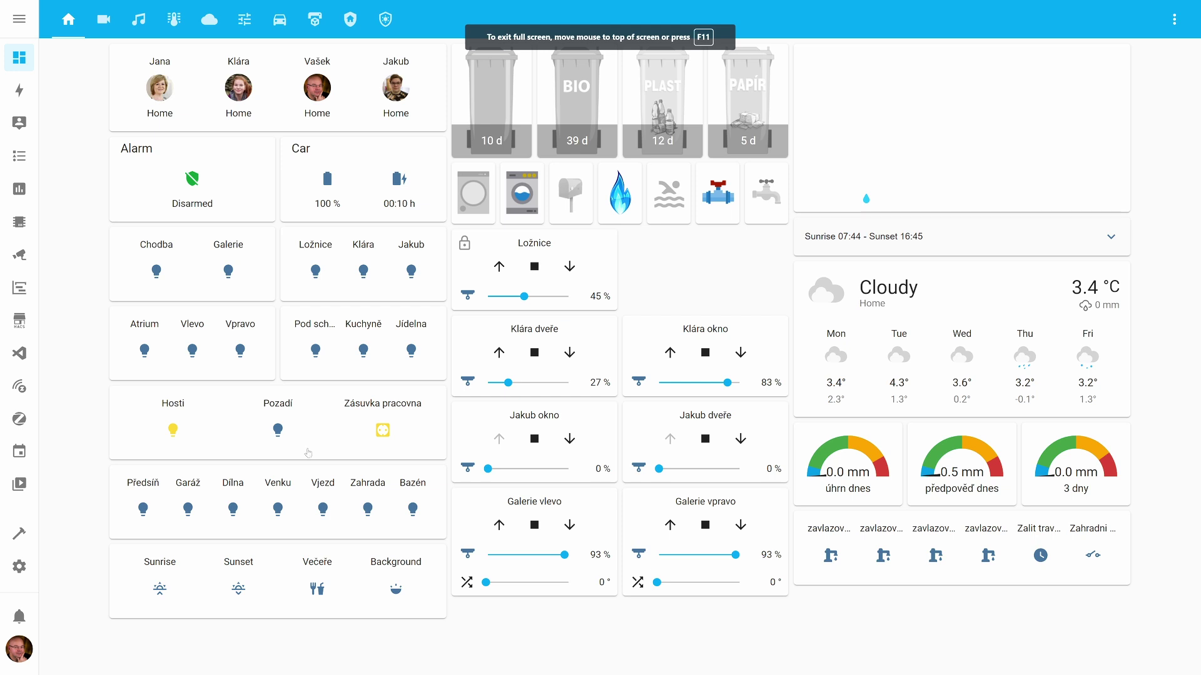
{"action": "left_click", "coordinate": [19, 571]}
{"action": "left_click", "coordinate": [531, 123]}
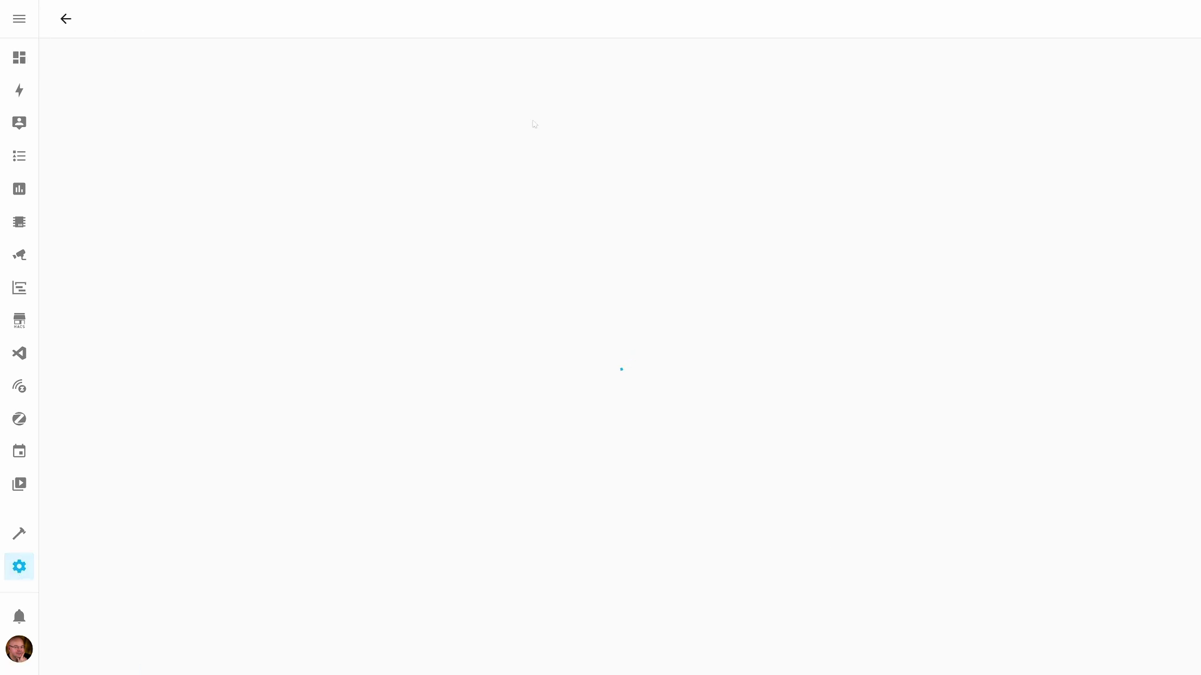
{"action": "left_click", "coordinate": [1126, 648]}
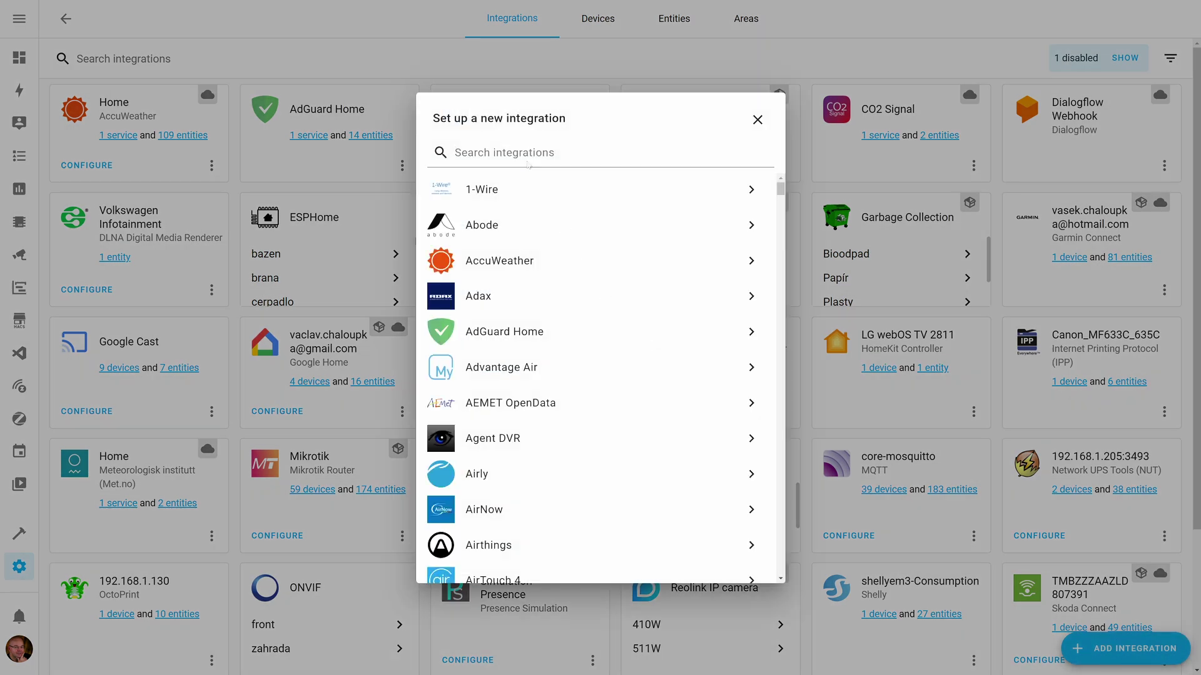
{"action": "left_click", "coordinate": [527, 165]}
{"action": "type", "text": "g"}
{"action": "left_click", "coordinate": [501, 367]}
Step: Create a weekly garbage collection sensor named "test" with Wednesday as the collection day, and open the calendar to check it
{"action": "type", "text": "test"}
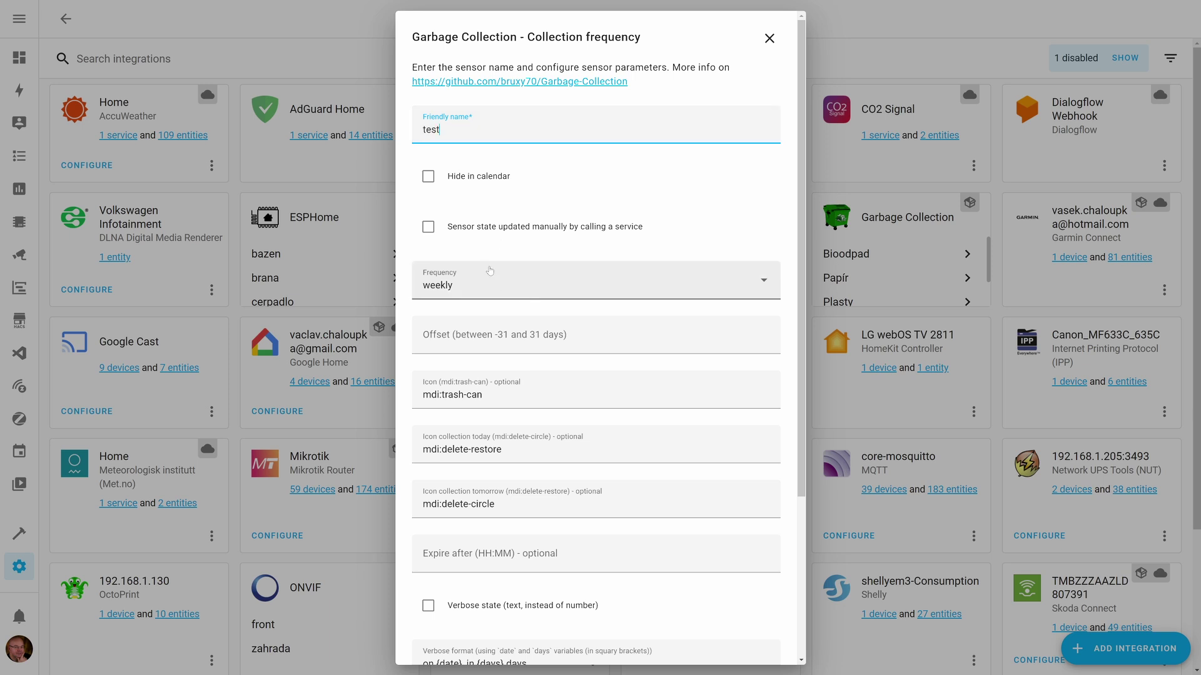
{"action": "scroll", "coordinate": [491, 275], "scroll_direction": "down", "scroll_amount": 4}
{"action": "left_click", "coordinate": [754, 647]}
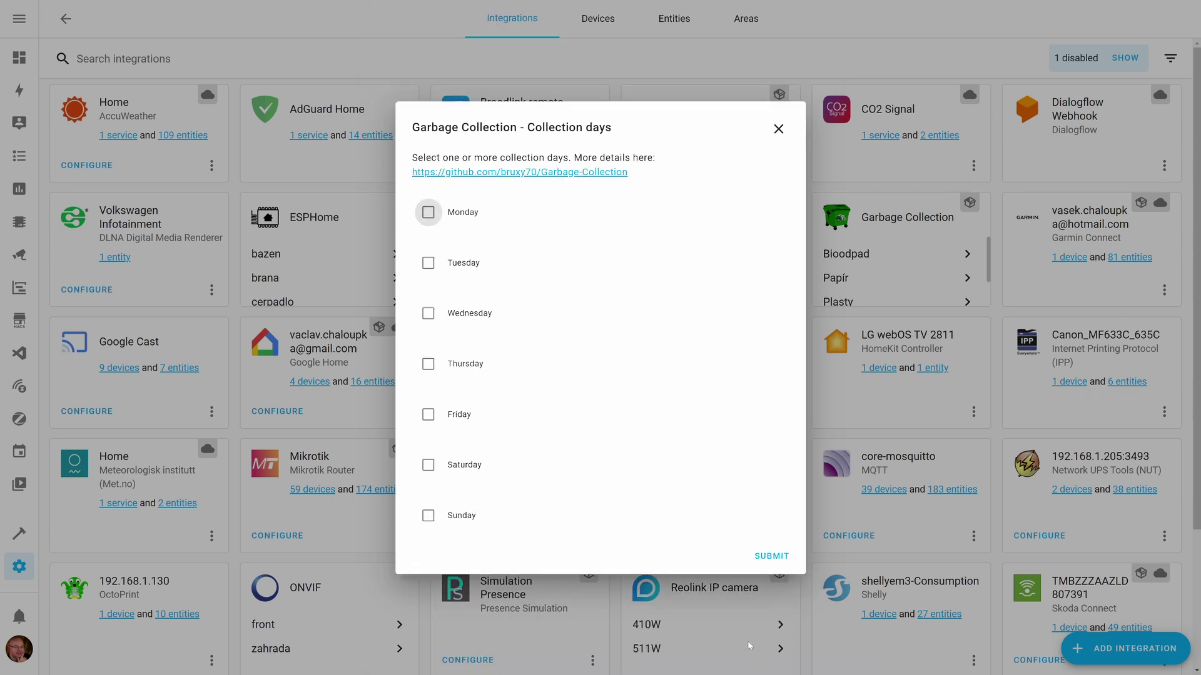
{"action": "left_click", "coordinate": [469, 314]}
{"action": "left_click", "coordinate": [770, 556]}
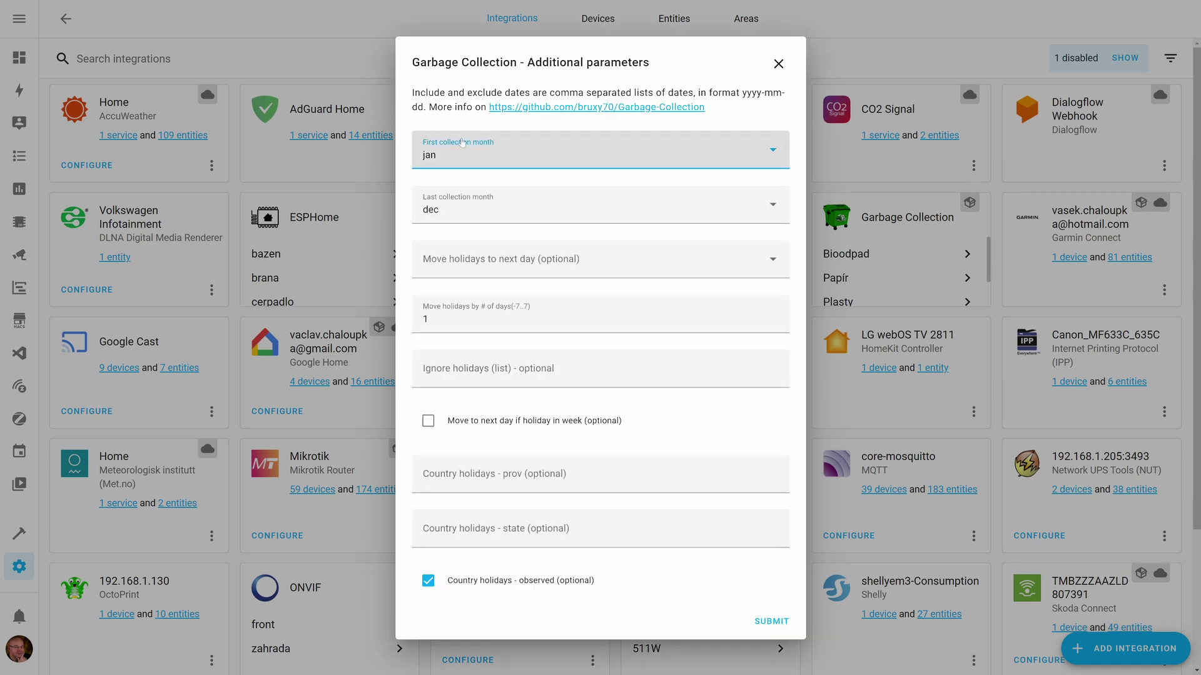
{"action": "left_click", "coordinate": [773, 621]}
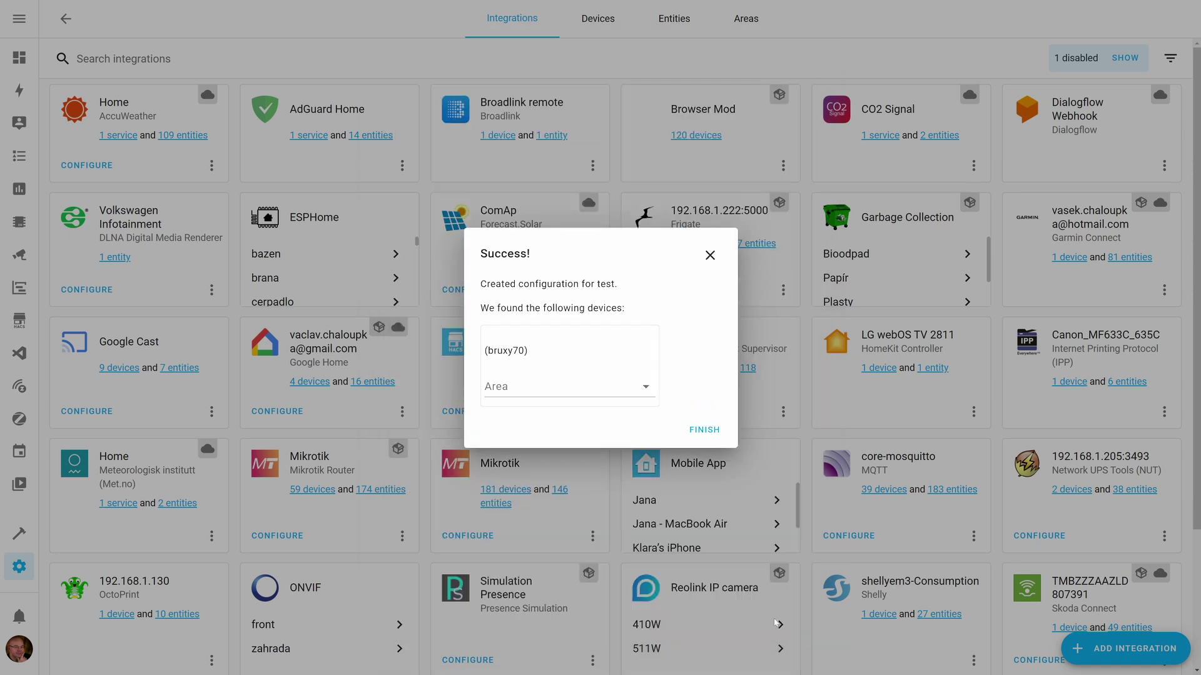
{"action": "left_click", "coordinate": [708, 432]}
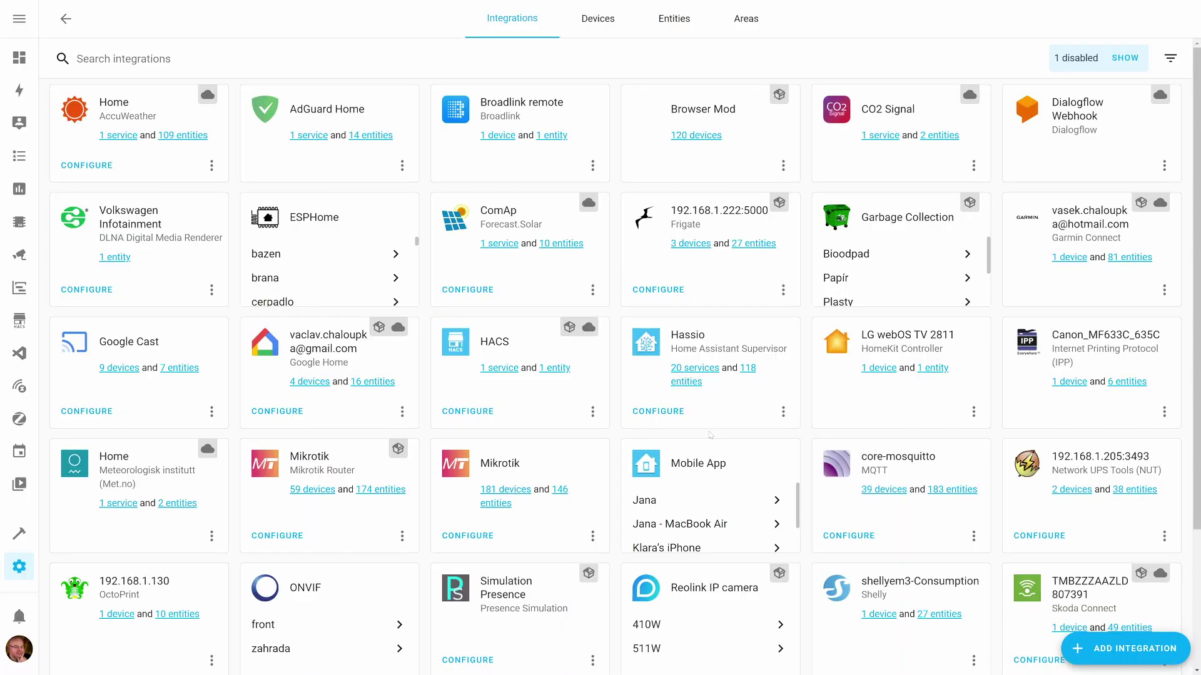
{"action": "left_click", "coordinate": [19, 453]}
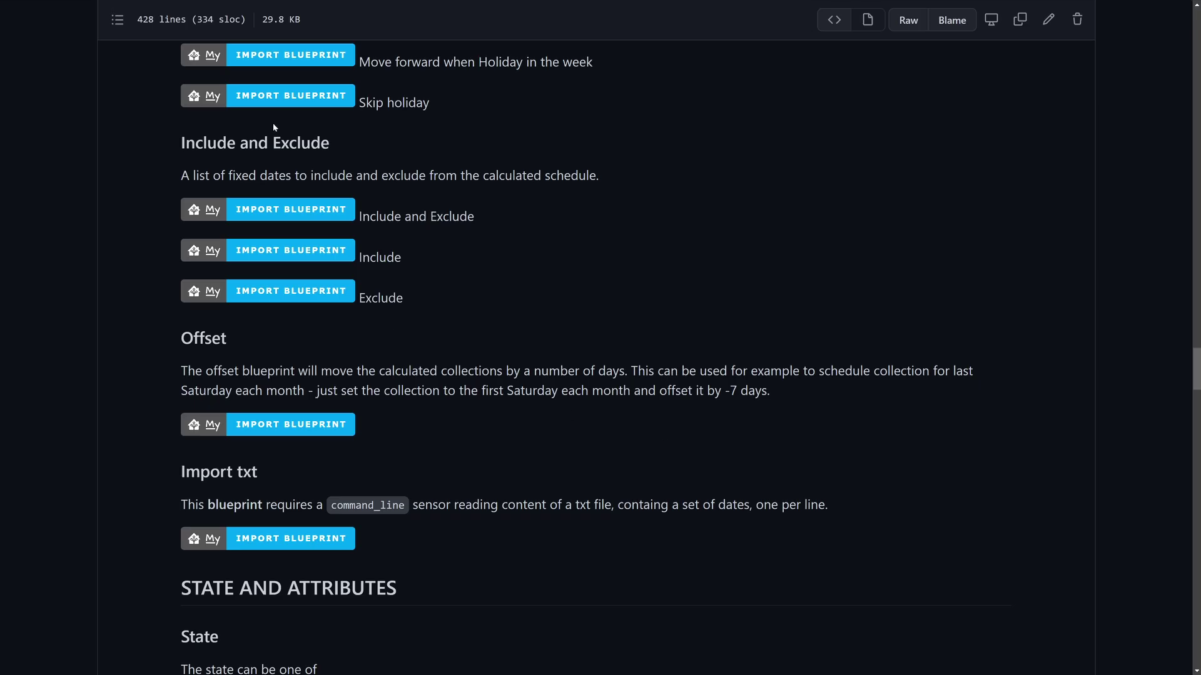
Step: Import the Garbage collection offset blueprint from the GitHub README into Home Assistant, previewing its content first
{"action": "left_click", "coordinate": [288, 427]}
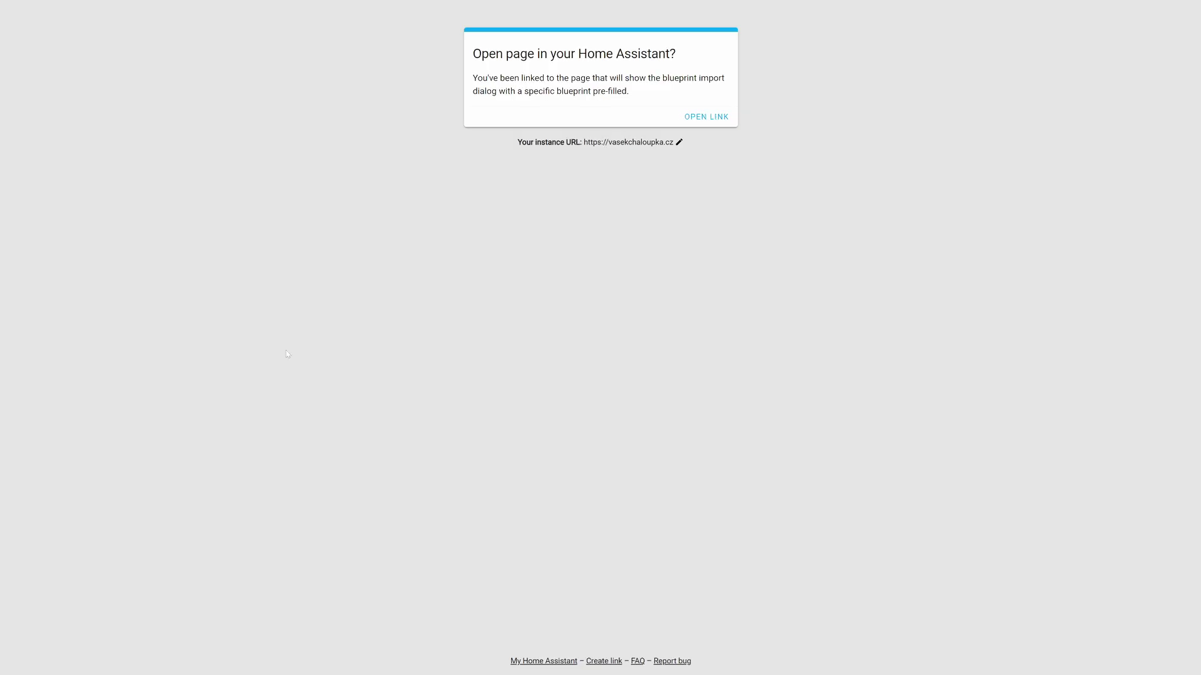
{"action": "left_click", "coordinate": [705, 118]}
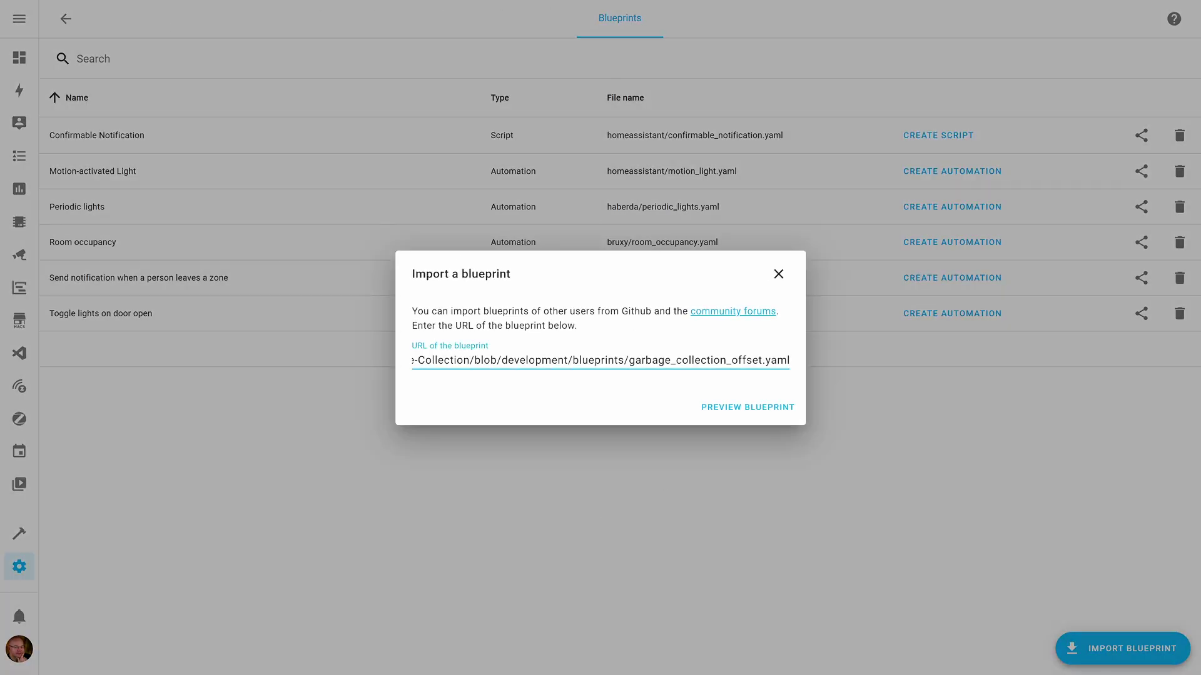
{"action": "left_click", "coordinate": [769, 410]}
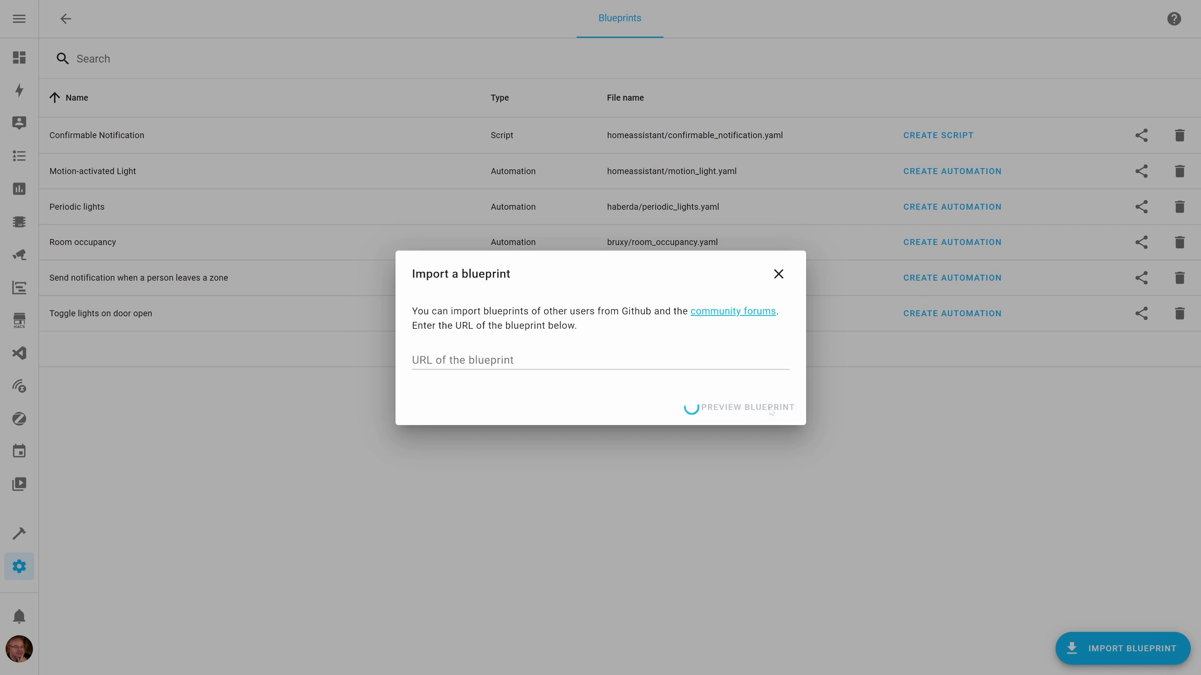
{"action": "left_click", "coordinate": [782, 377]}
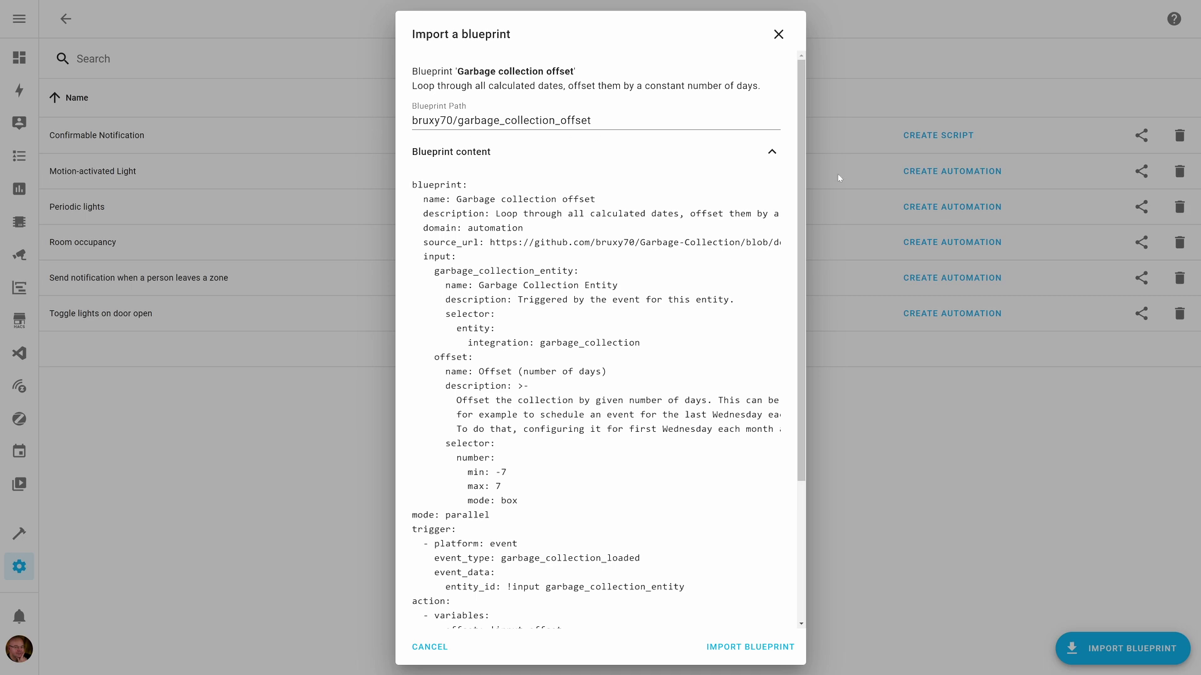
{"action": "left_click", "coordinate": [772, 152]}
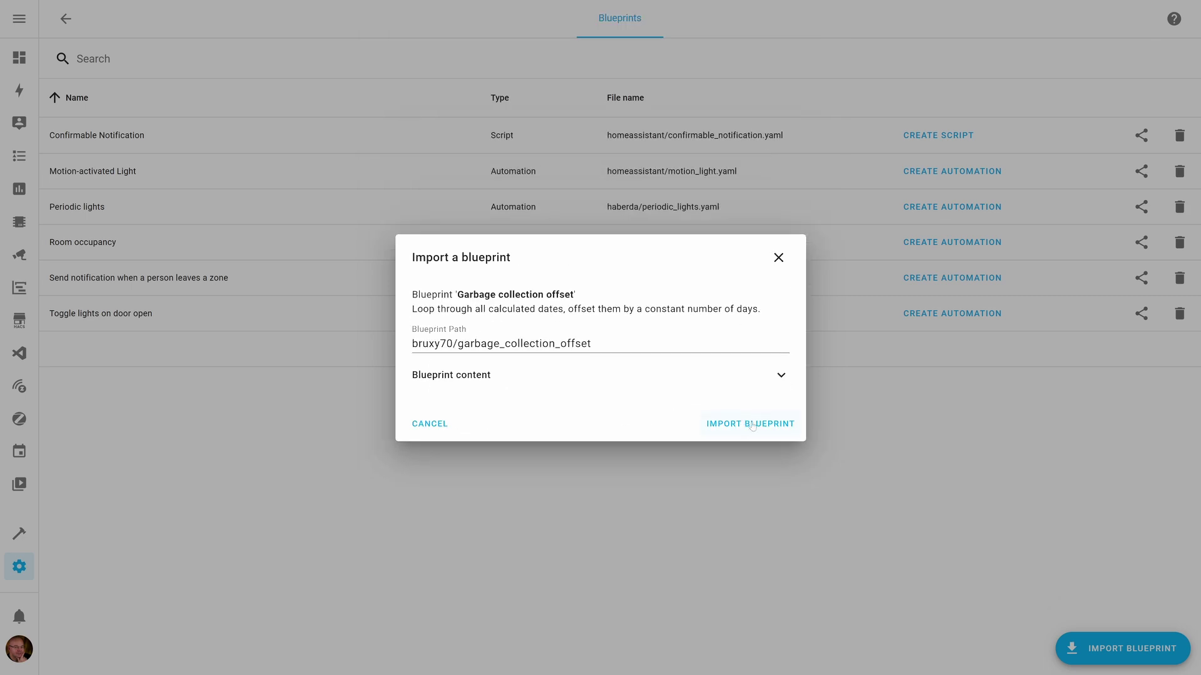
{"action": "left_click", "coordinate": [752, 425]}
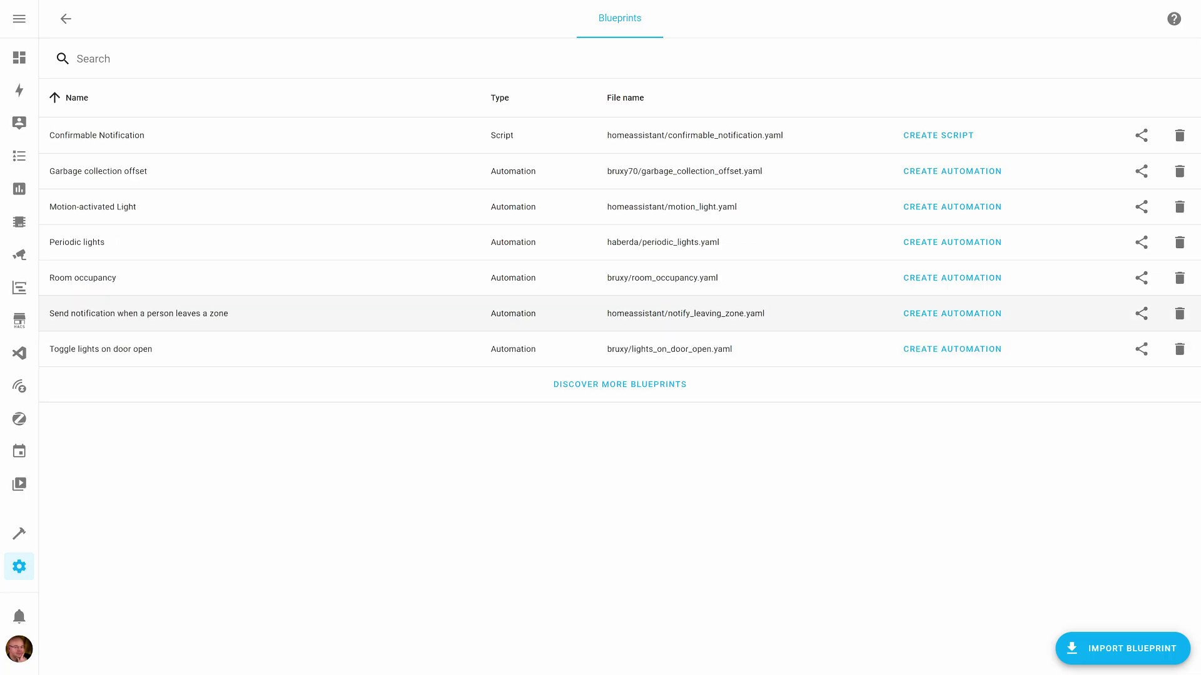
Step: Create an automation from the Garbage collection offset blueprint and name it "Test garbage collection offset by -1 day"
{"action": "left_click", "coordinate": [955, 175]}
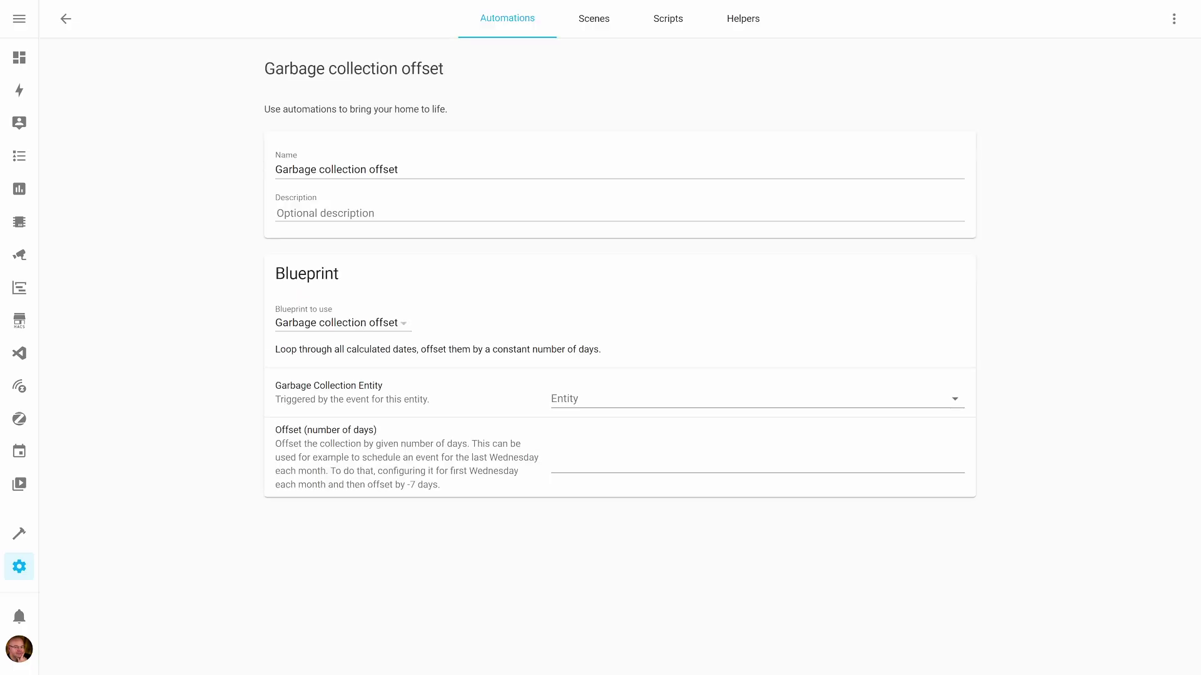
{"action": "left_click", "coordinate": [337, 170]}
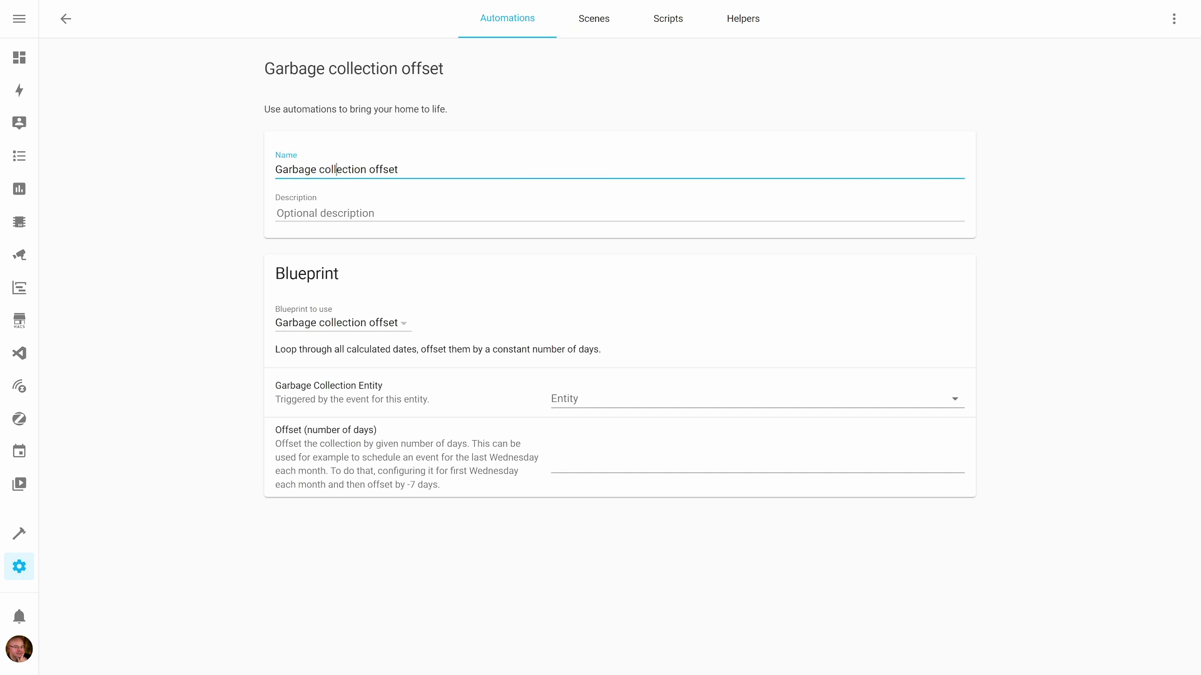
{"action": "key", "text": "Home"}
{"action": "type", "text": "Test"}
{"action": "key", "text": "Delete"}
{"action": "type", "text": "g"}
{"action": "left_click", "coordinate": [429, 163]}
{"action": "type", "text": "by -1 day"}
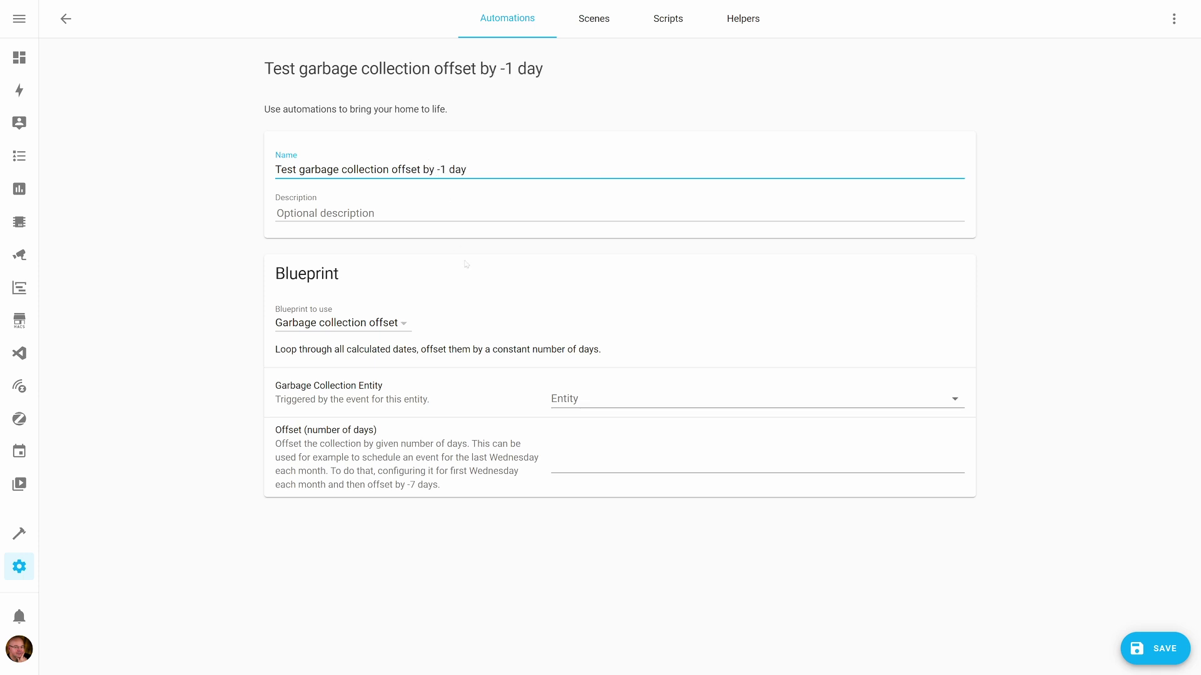
Step: Set the automation's garbage collection entity to sensor.test and its offset to -1 day, and save it
{"action": "left_click", "coordinate": [594, 400]}
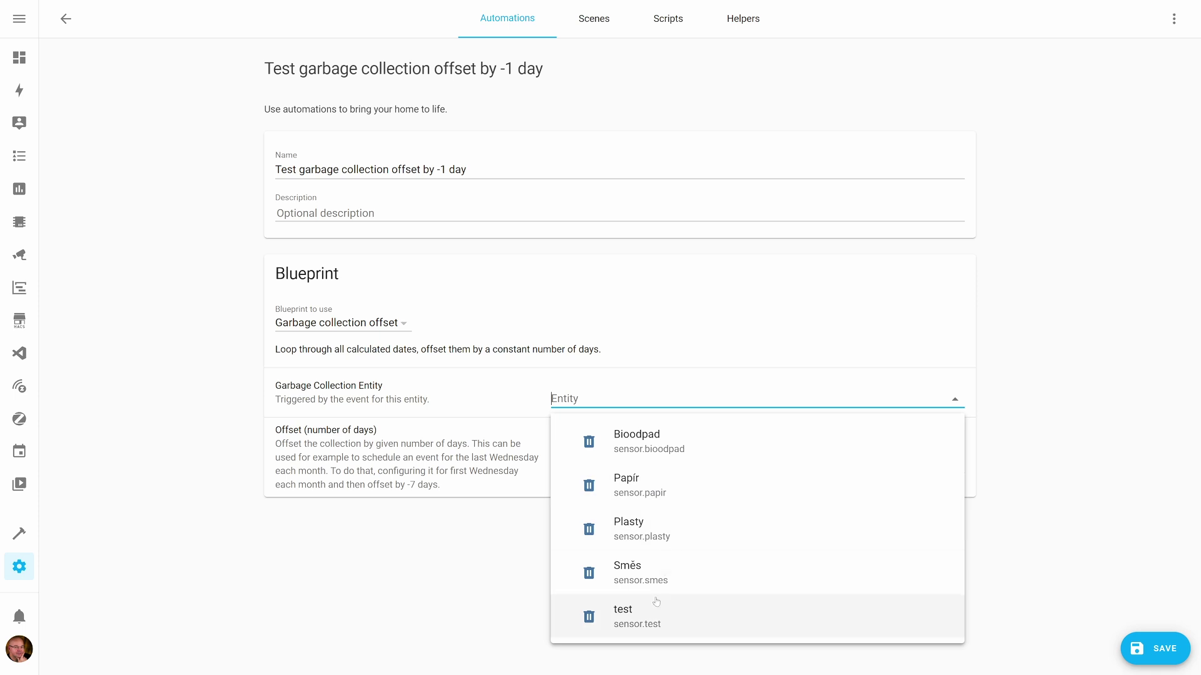
{"action": "left_click", "coordinate": [650, 617]}
{"action": "left_click", "coordinate": [587, 466]}
{"action": "type", "text": "-1"}
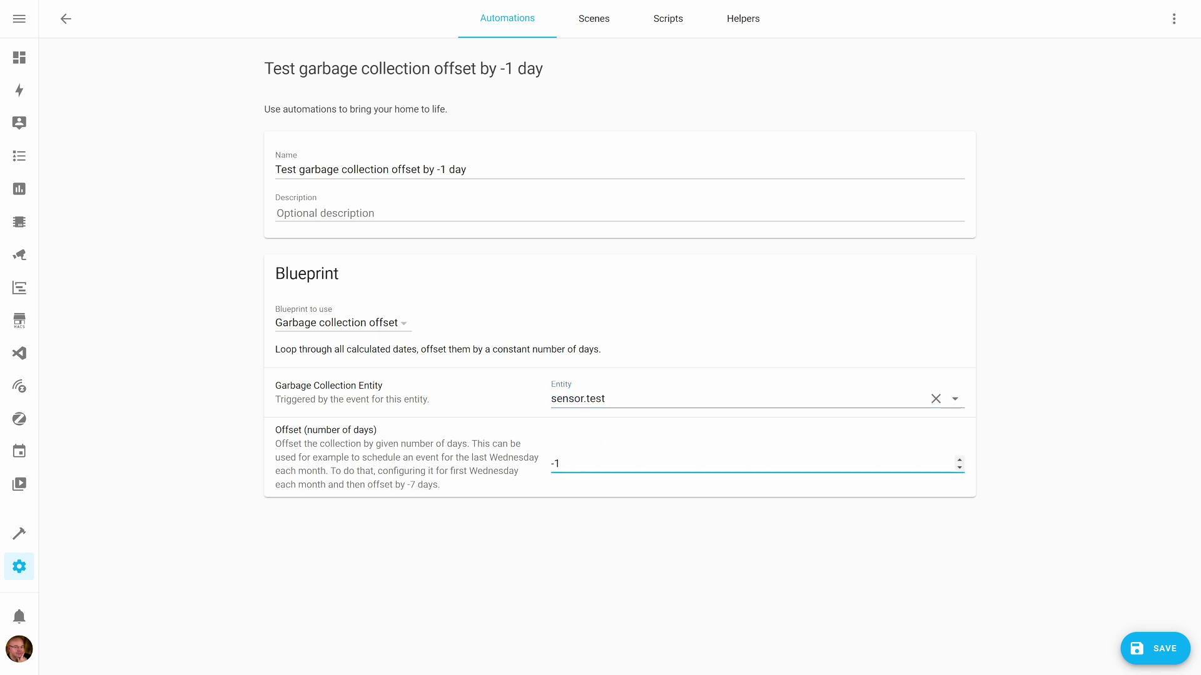
{"action": "left_click", "coordinate": [1165, 647]}
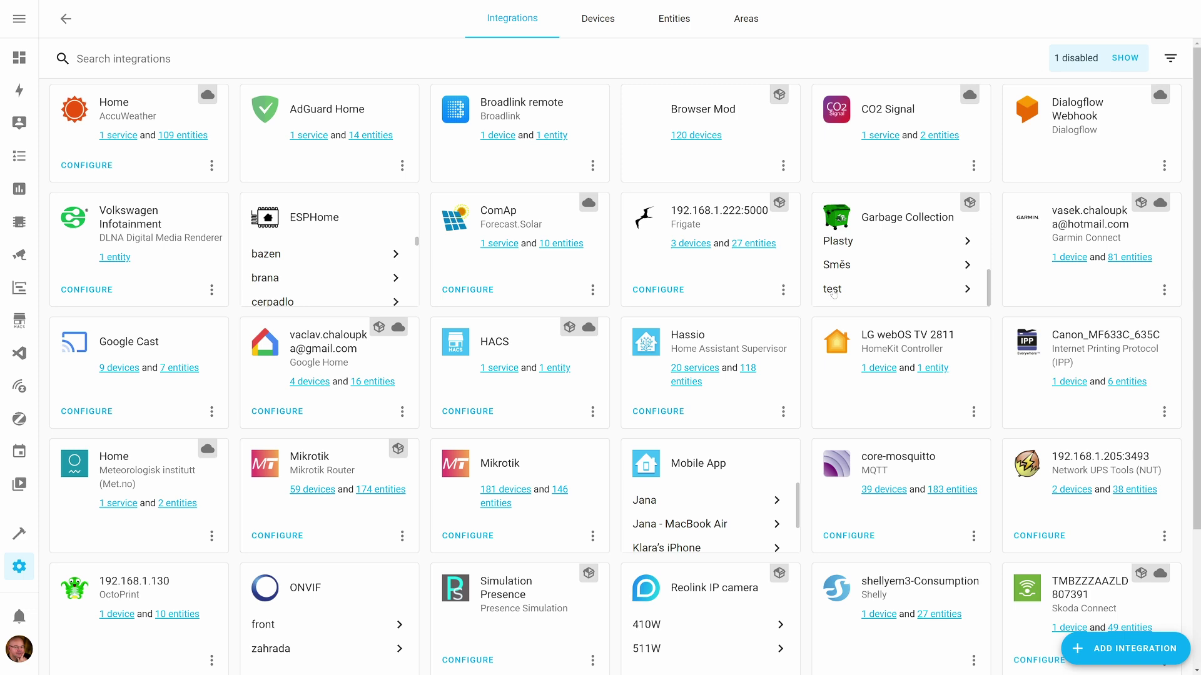
Step: Set the test garbage collection sensor's state to be updated manually by calling a service, save its options, and check the calendar
{"action": "left_click", "coordinate": [832, 289]}
{"action": "left_click", "coordinate": [851, 291]}
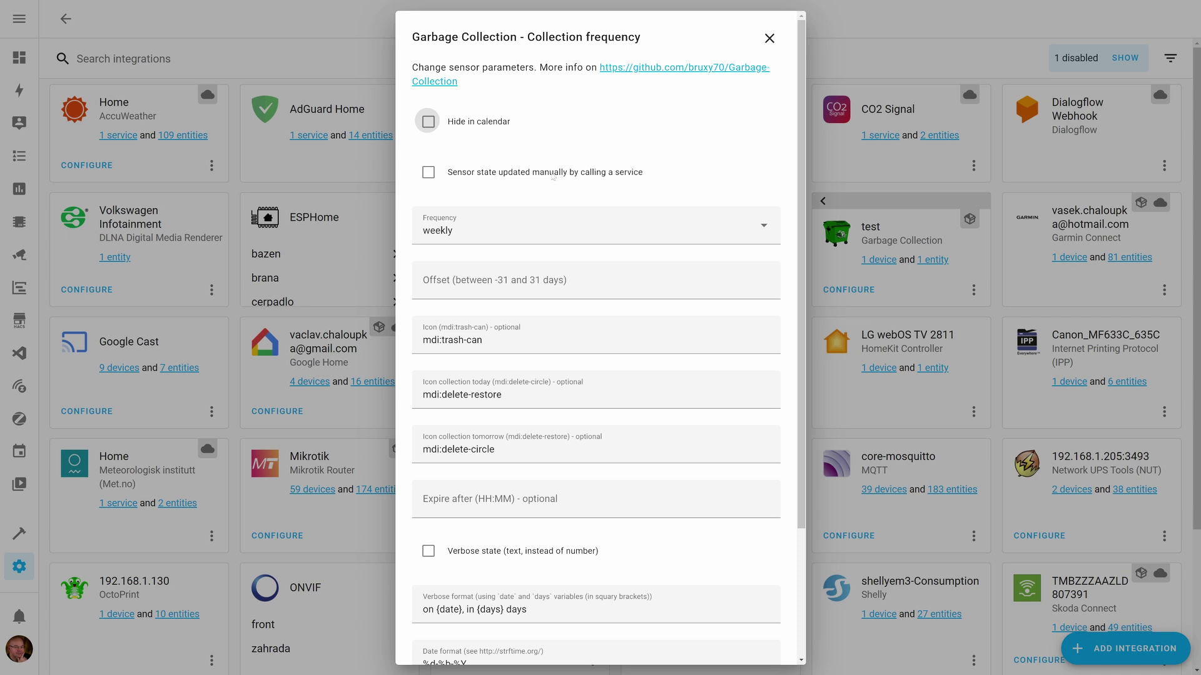
{"action": "left_click", "coordinate": [625, 174]}
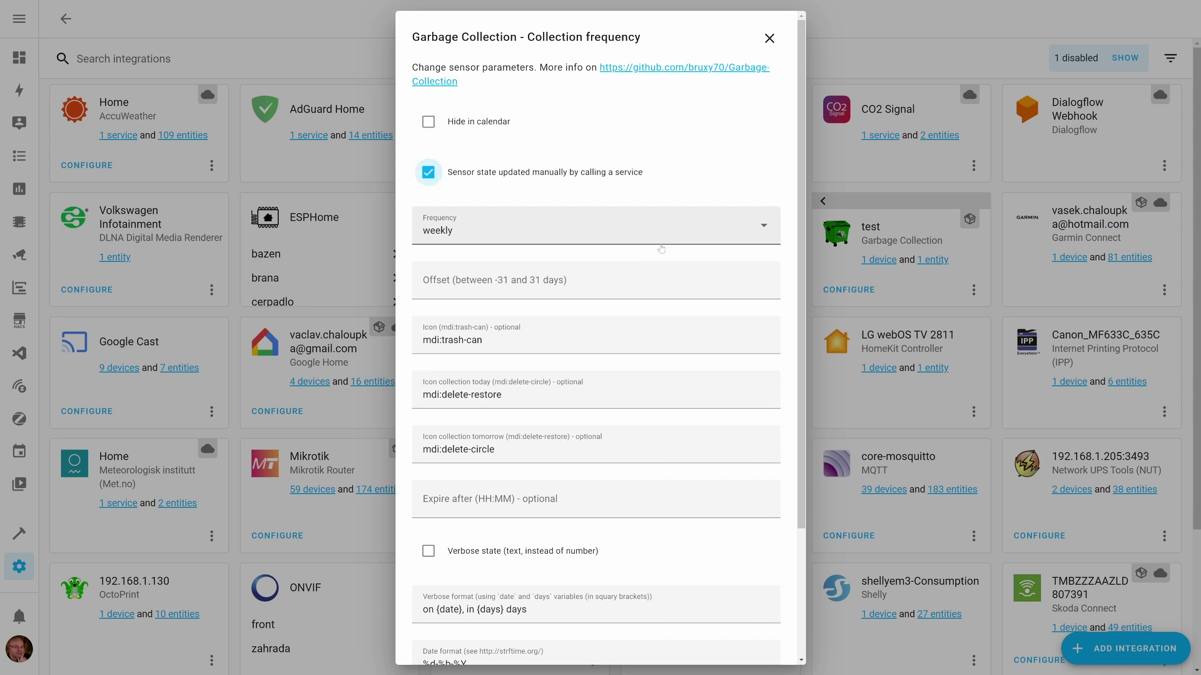
{"action": "scroll", "coordinate": [693, 422], "scroll_direction": "down", "scroll_amount": 3}
{"action": "left_click", "coordinate": [769, 648]}
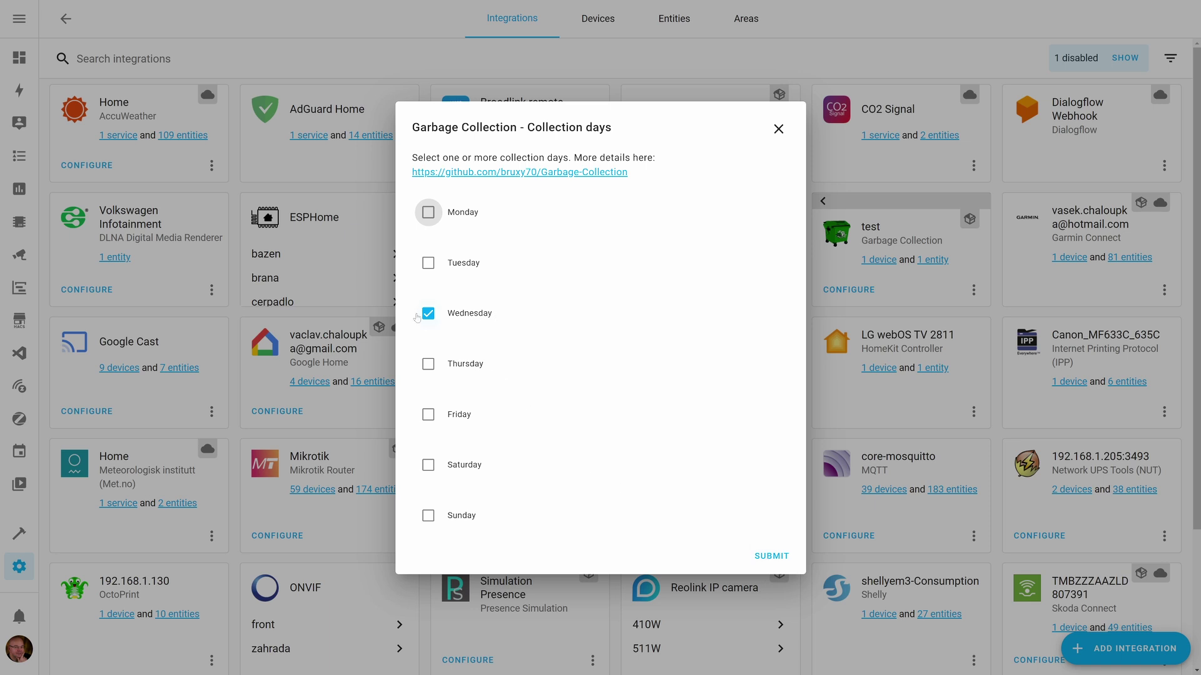
{"action": "left_click", "coordinate": [780, 561]}
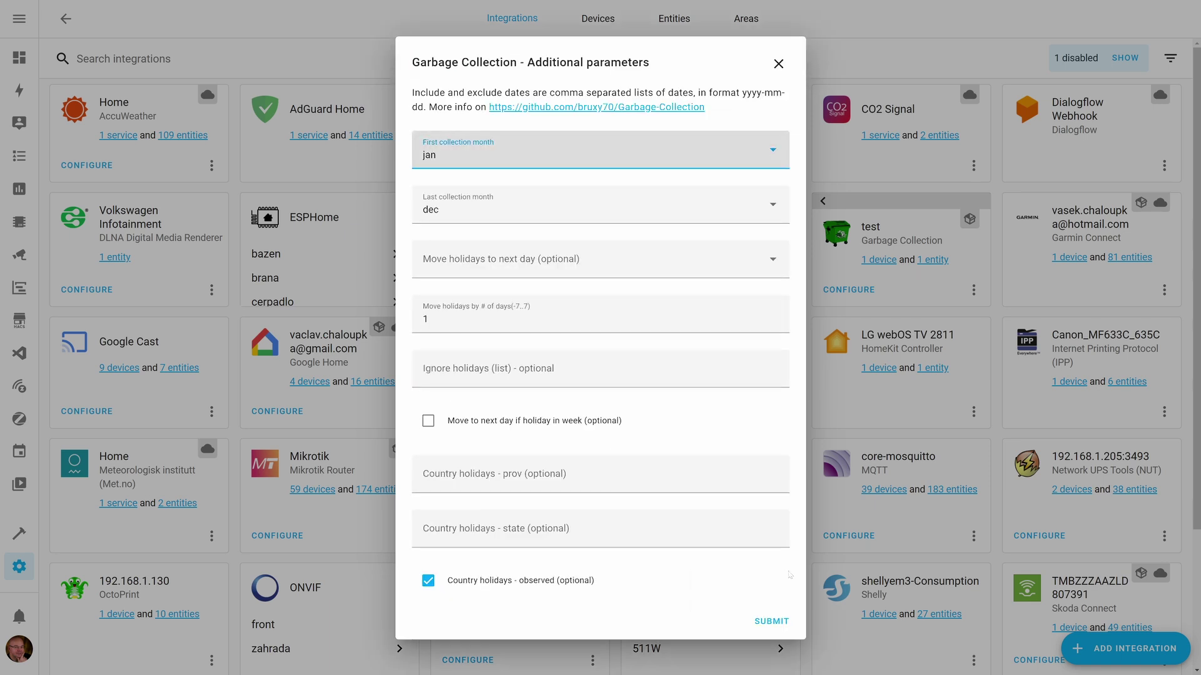
{"action": "left_click", "coordinate": [774, 625]}
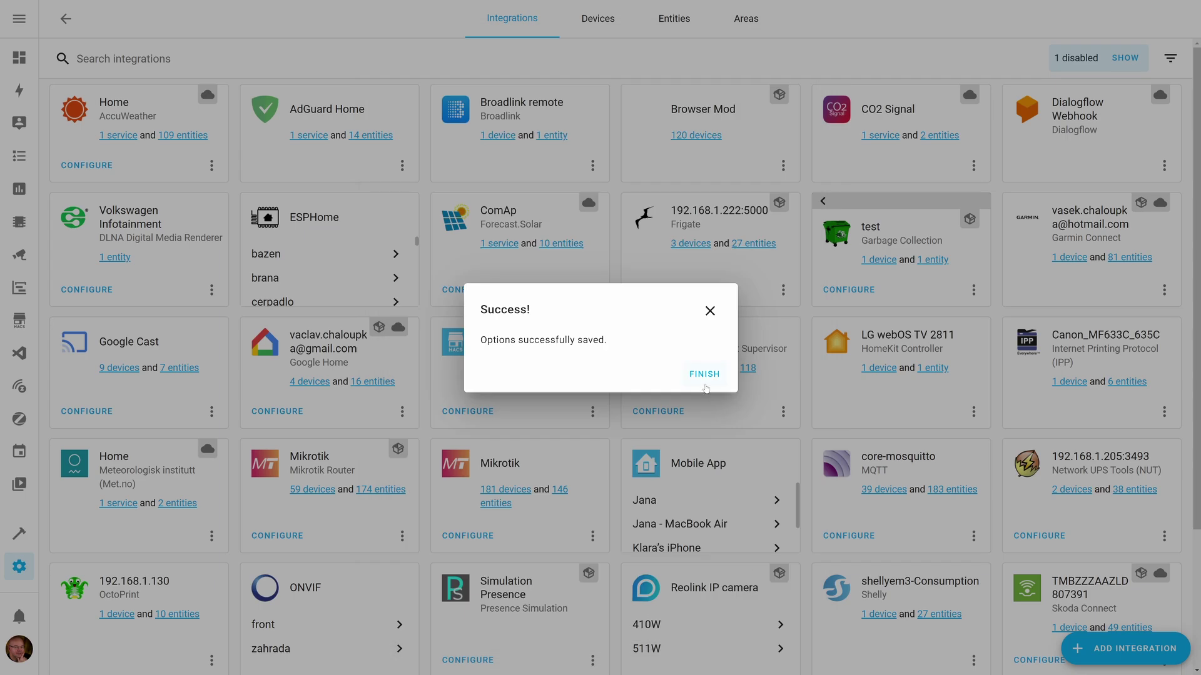
{"action": "left_click", "coordinate": [705, 374]}
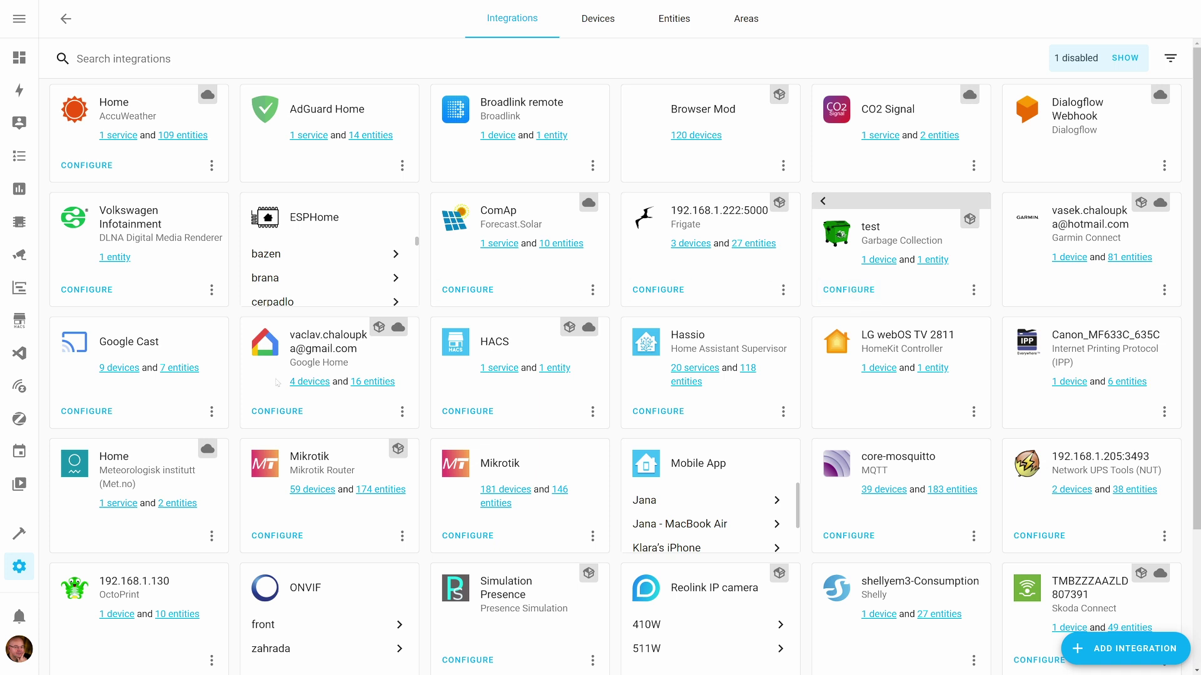
{"action": "left_click", "coordinate": [19, 451]}
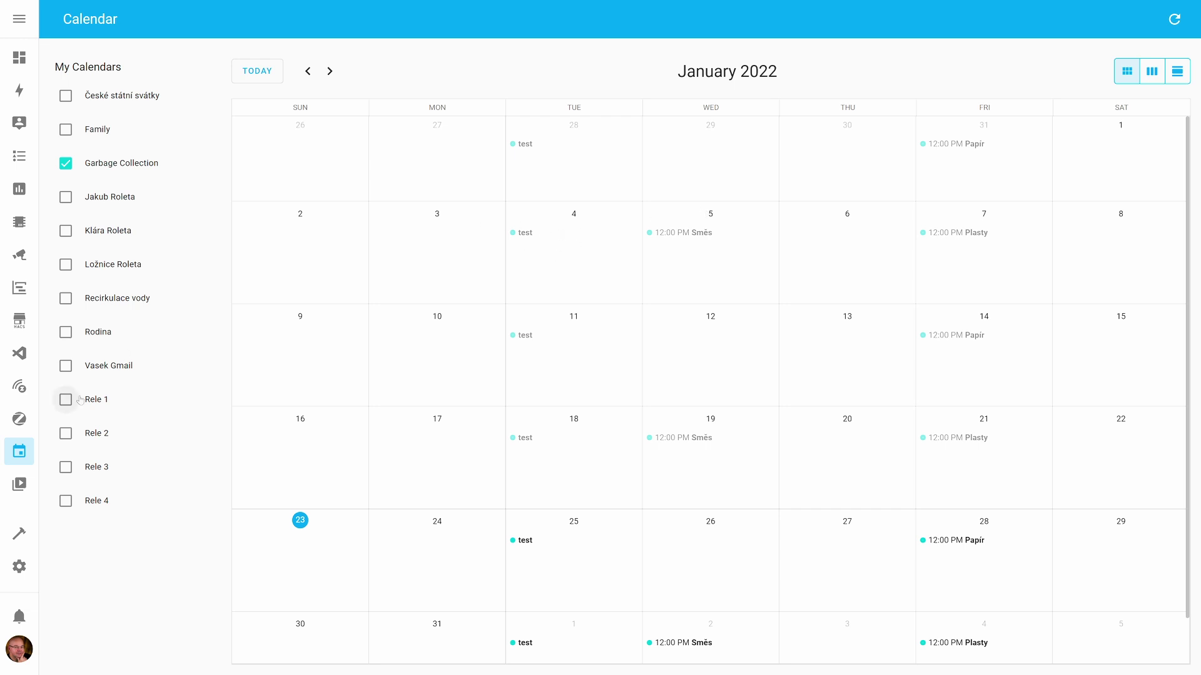
Step: Search the automations for "test", open the trace of "Test garbage collection offset by -1 day", and examine the trigger's changed variables
{"action": "left_click", "coordinate": [19, 566]}
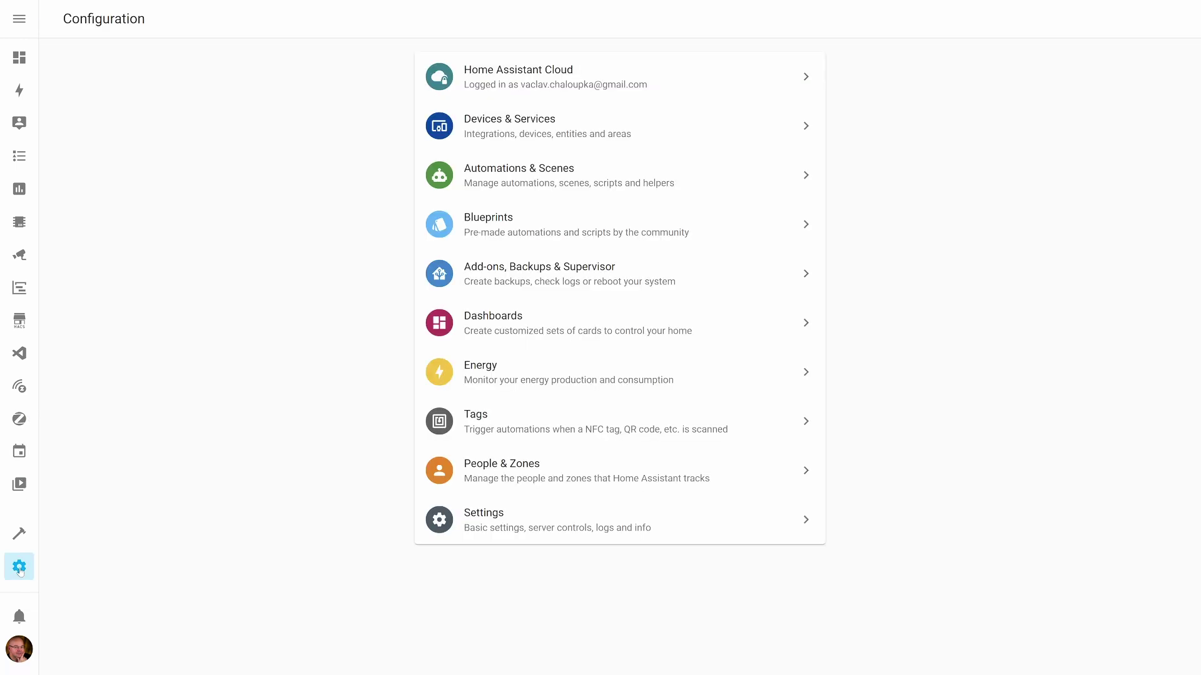
{"action": "left_click", "coordinate": [531, 180]}
{"action": "type", "text": "test"}
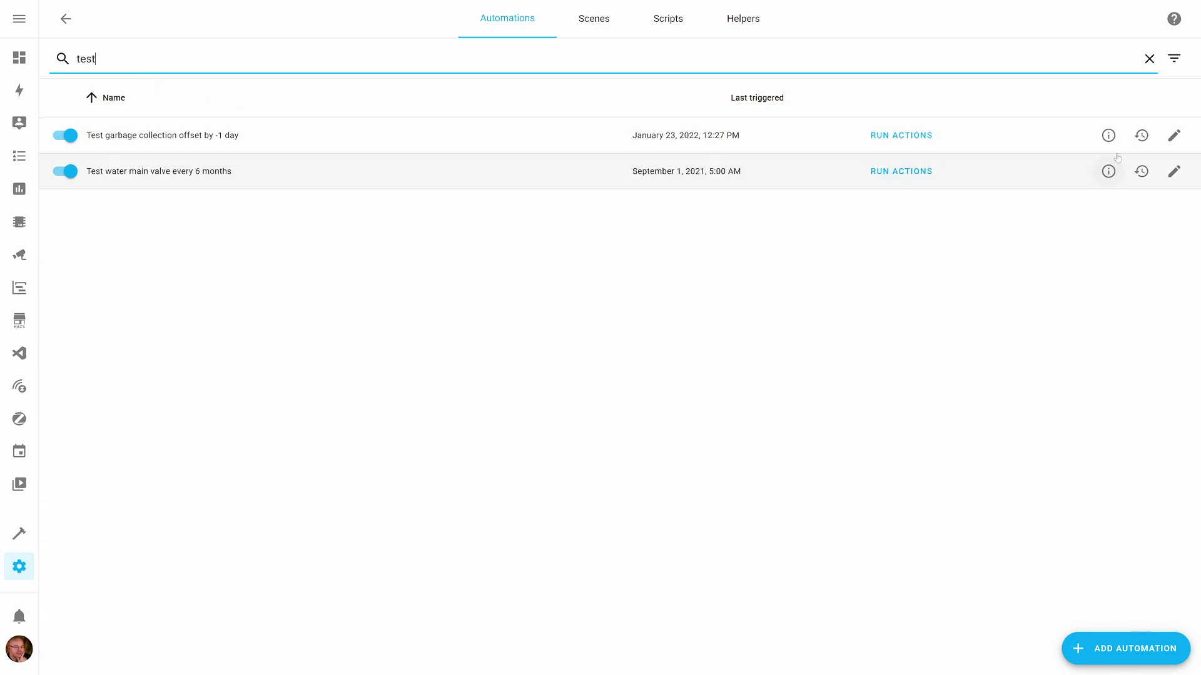
{"action": "left_click", "coordinate": [1144, 134]}
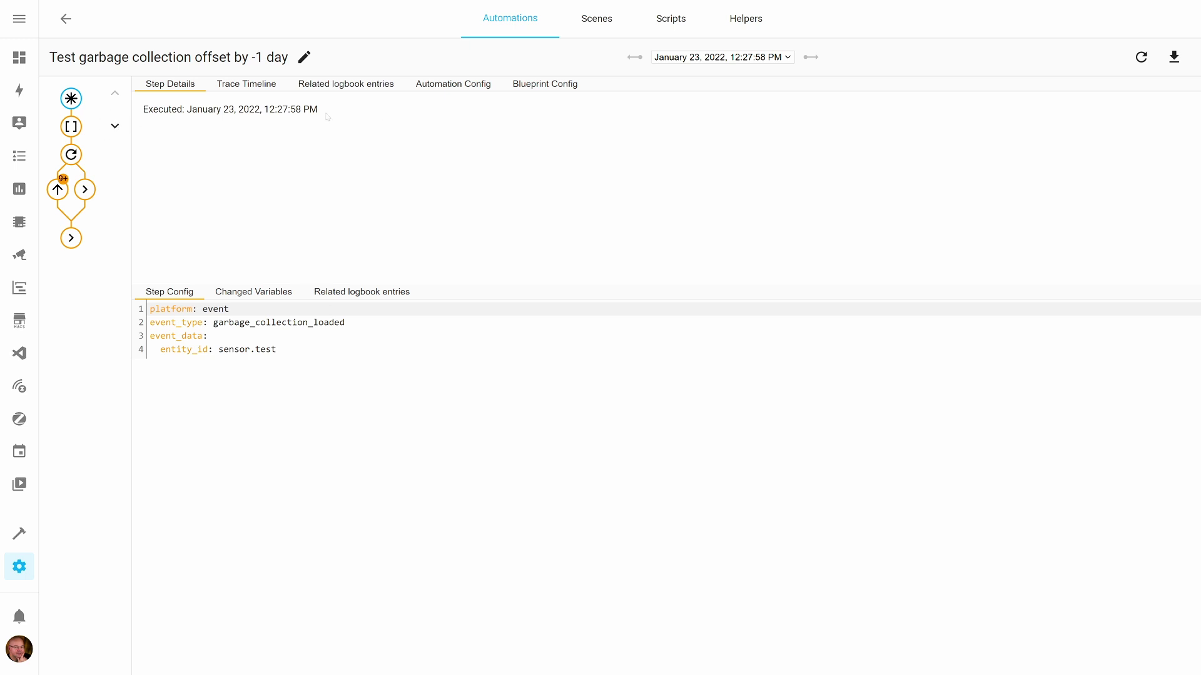
{"action": "left_click", "coordinate": [254, 292]}
{"action": "scroll", "coordinate": [140, 47], "scroll_direction": "down", "scroll_amount": 2}
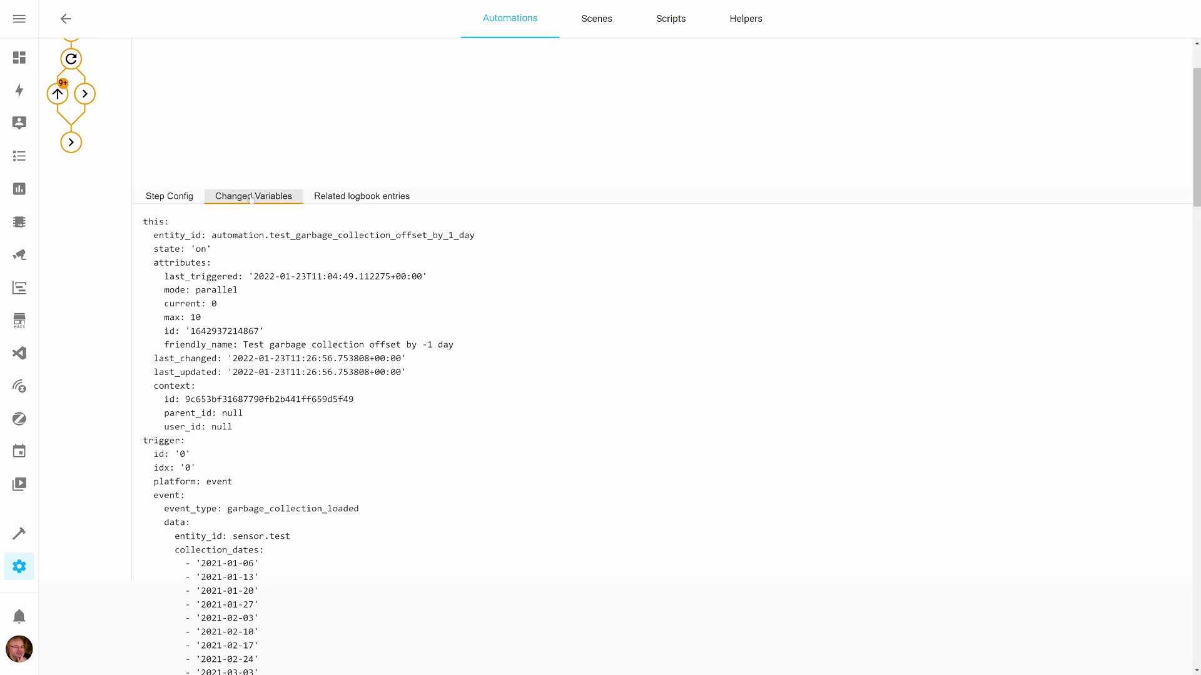
{"action": "scroll", "coordinate": [252, 198], "scroll_direction": "down", "scroll_amount": 6}
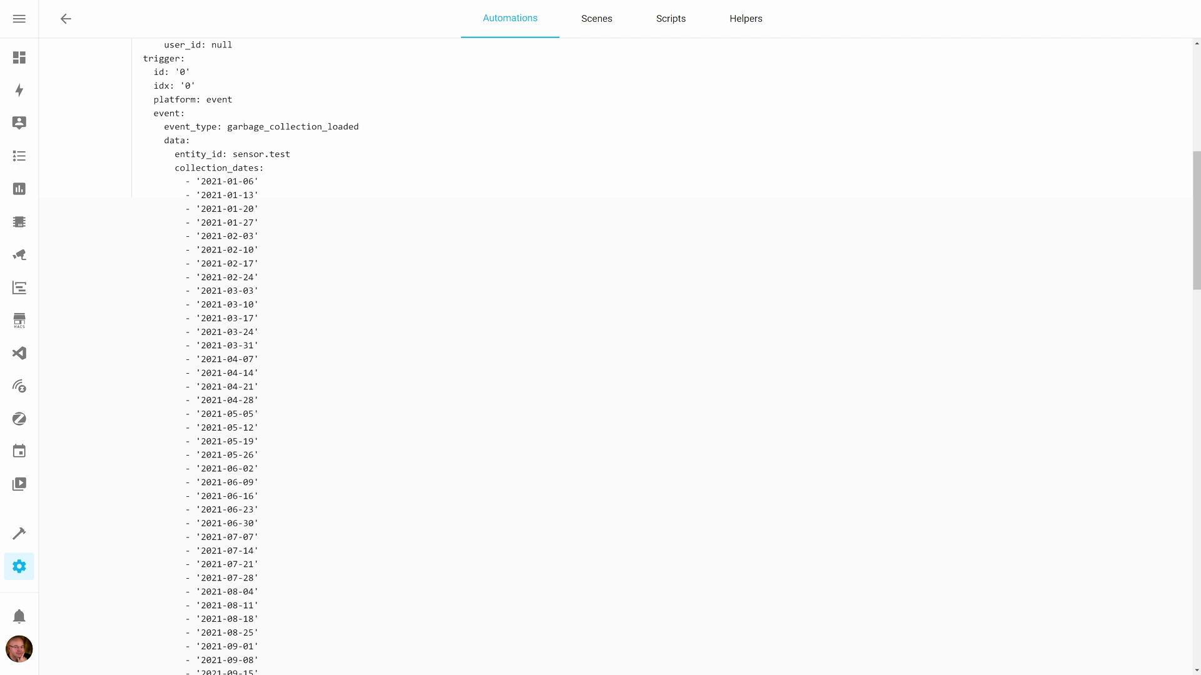
{"action": "scroll", "coordinate": [620, 356], "scroll_direction": "down", "scroll_amount": 20}
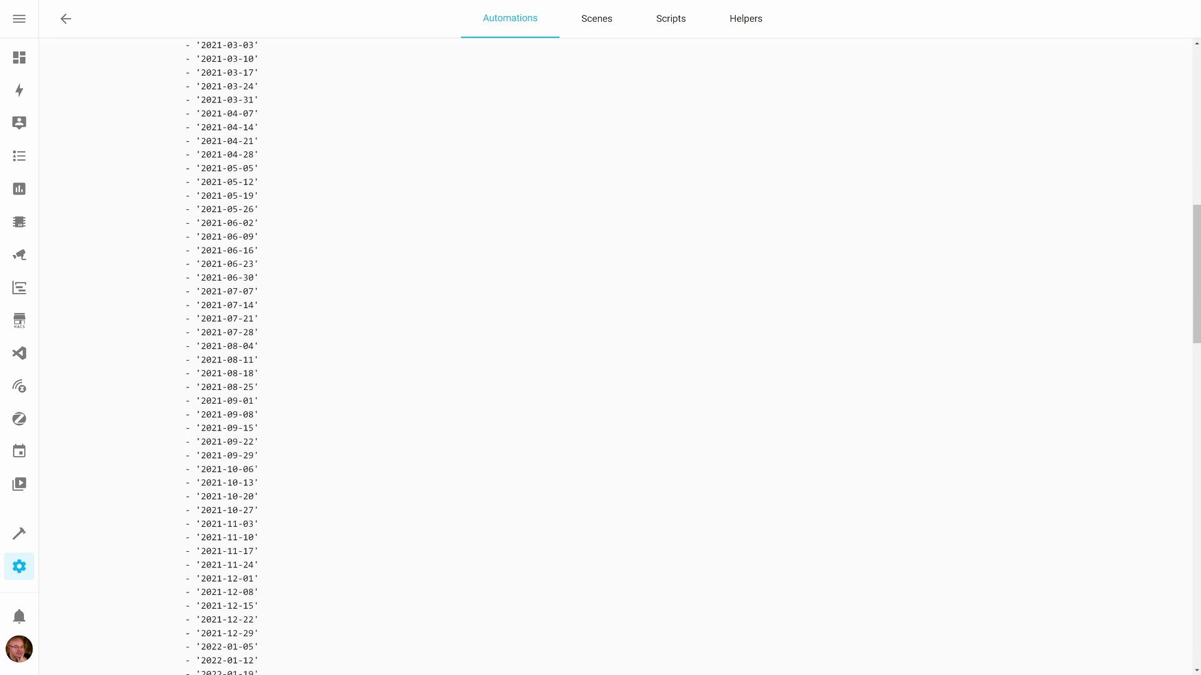
{"action": "scroll", "coordinate": [619, 356], "scroll_direction": "down", "scroll_amount": 7}
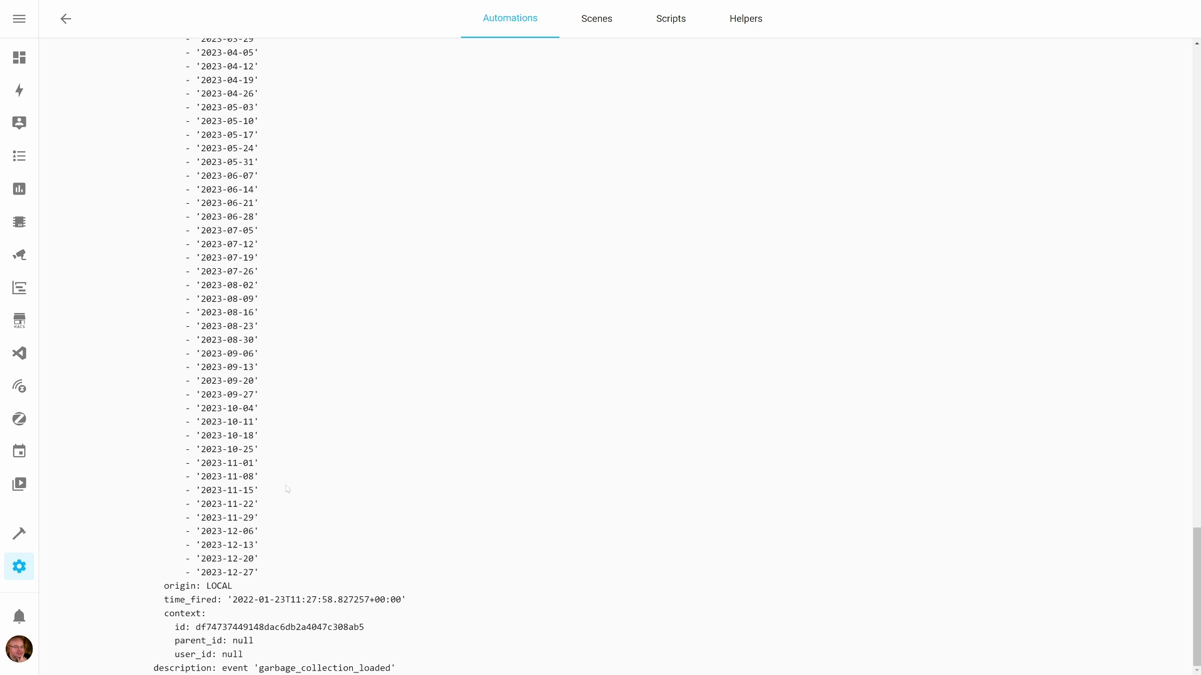
{"action": "scroll", "coordinate": [300, 477], "scroll_direction": "up", "scroll_amount": 20}
Step: Examine the trace's repeat loop, the offset variable definition, and the results of the offset_date service calls
{"action": "left_click", "coordinate": [71, 155]}
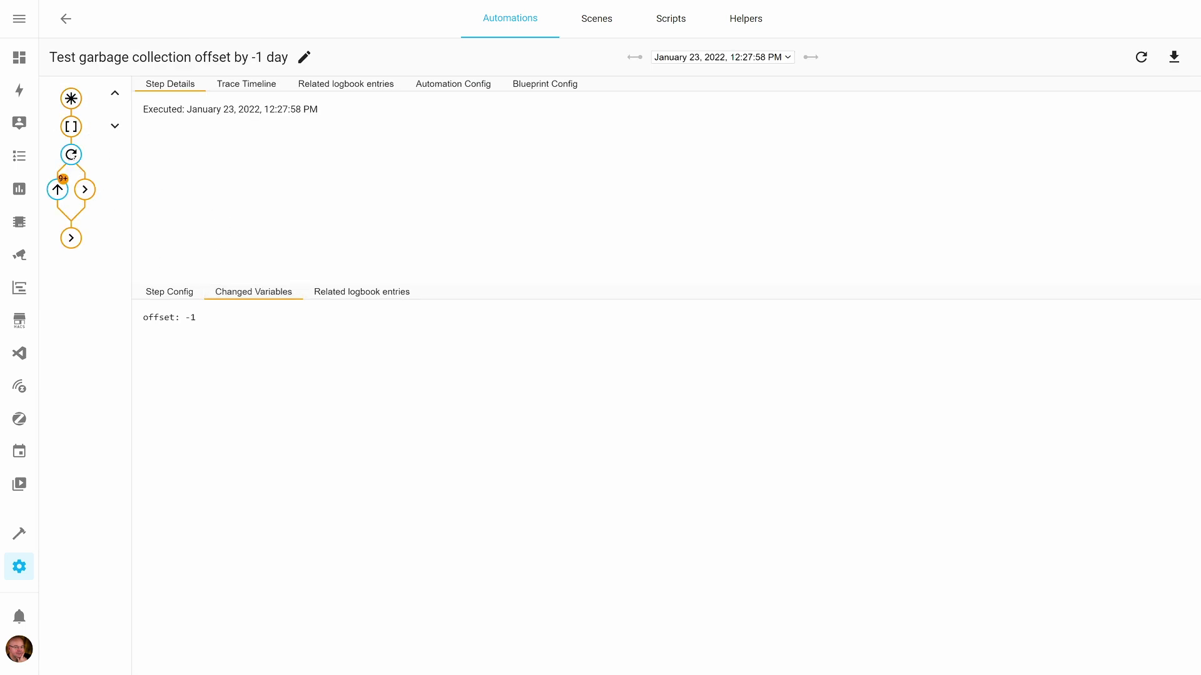
{"action": "left_click", "coordinate": [168, 292]}
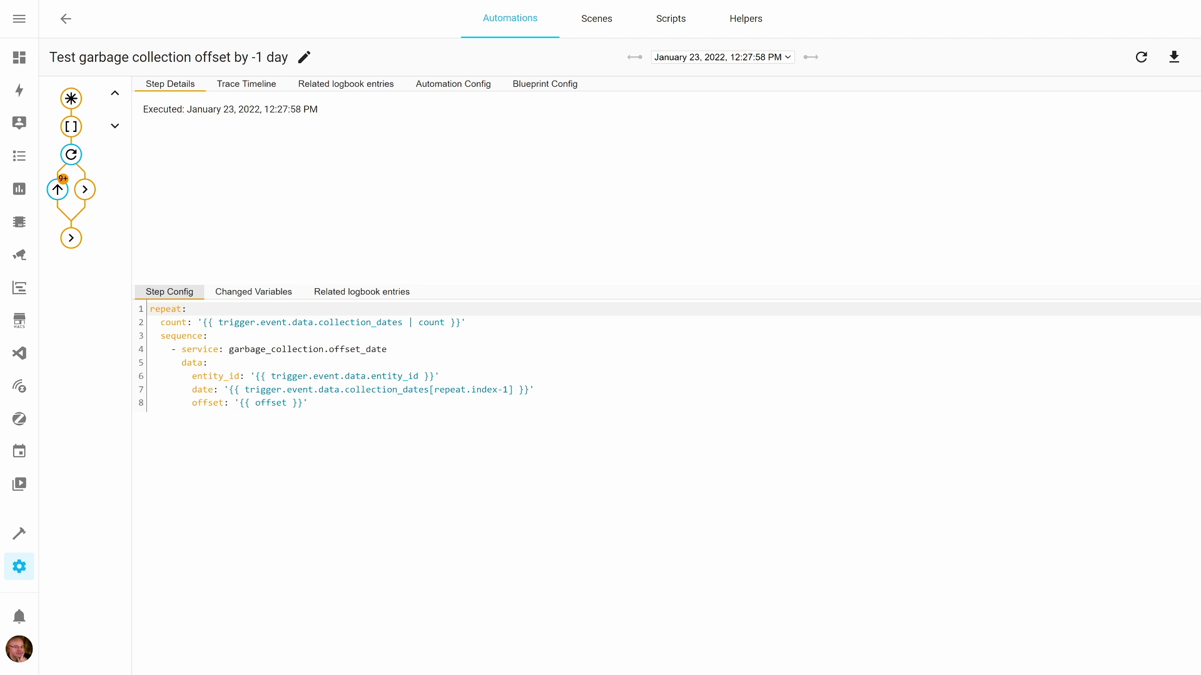
{"action": "left_click", "coordinate": [70, 126]}
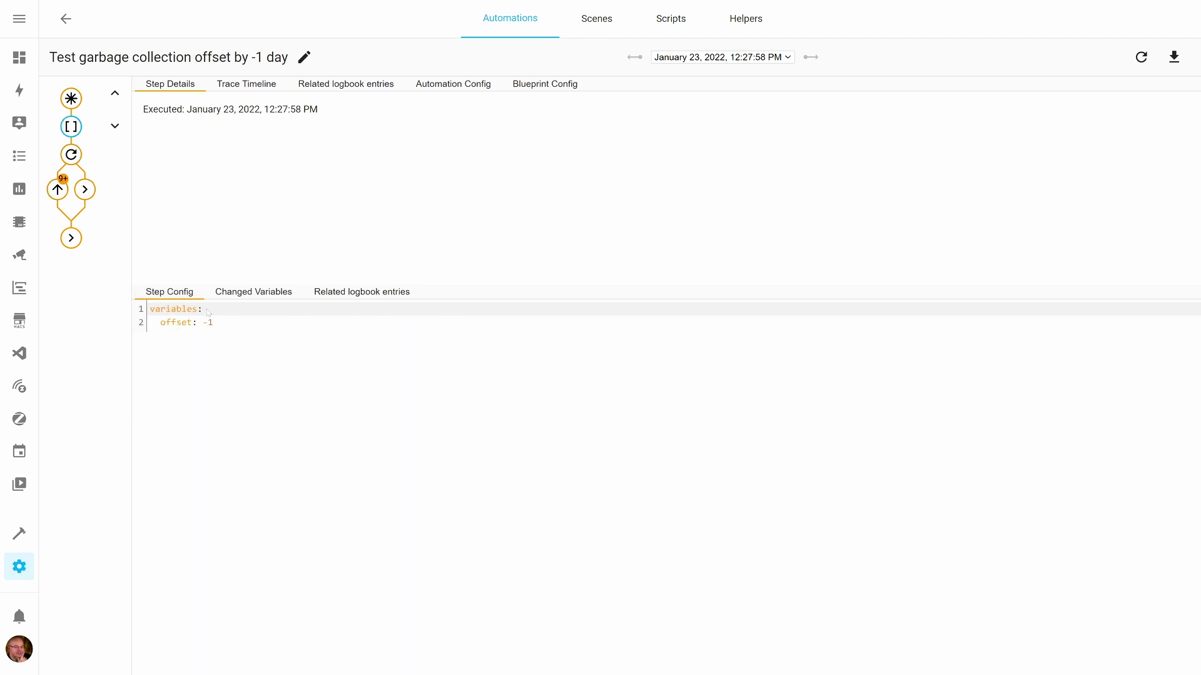
{"action": "left_click", "coordinate": [77, 161]}
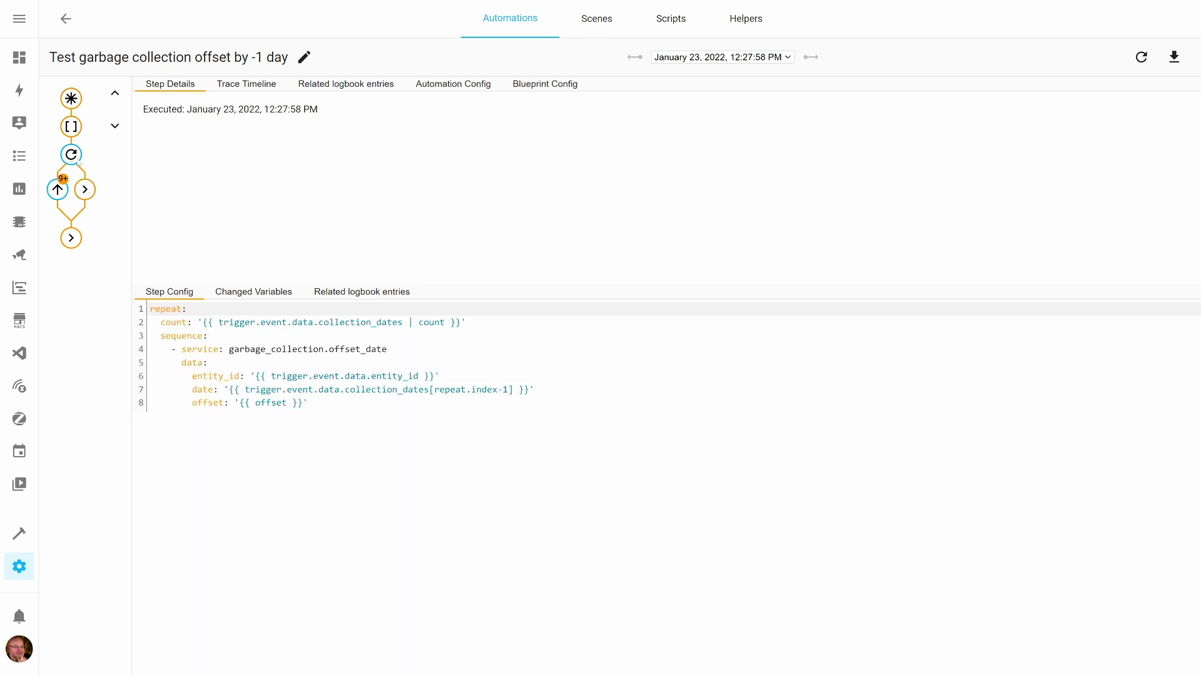
{"action": "left_click", "coordinate": [85, 190]}
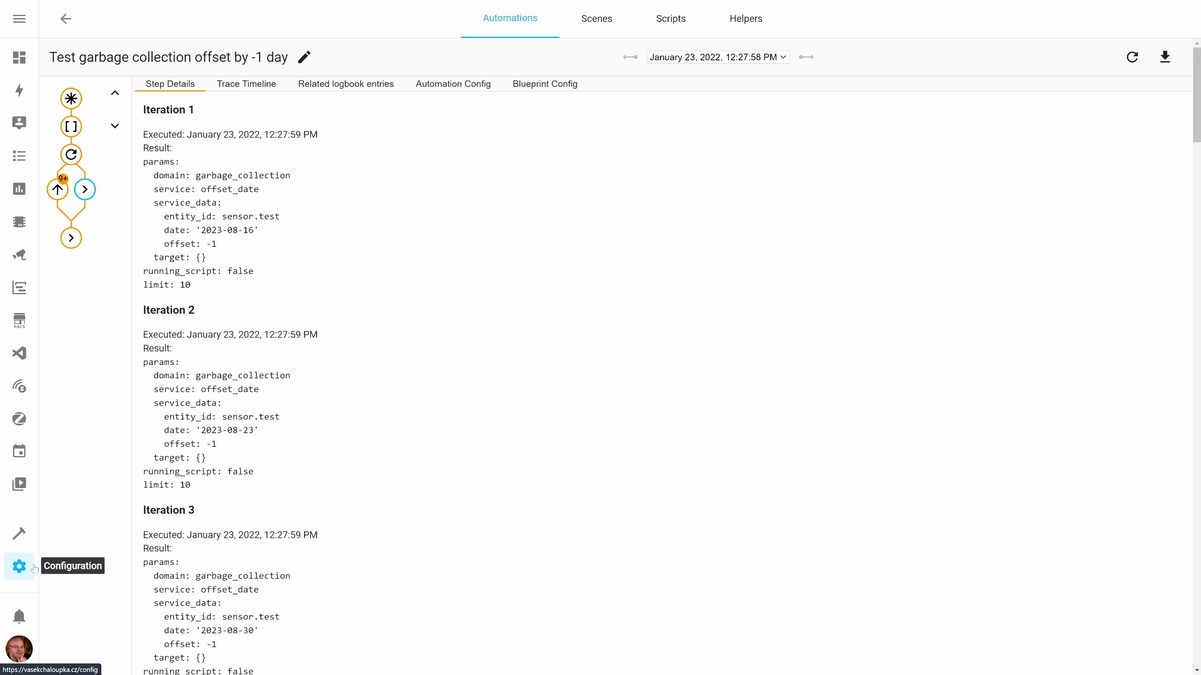
Step: Delete the automation "Test garbage collection offset by -1 day"
{"action": "left_click", "coordinate": [64, 19]}
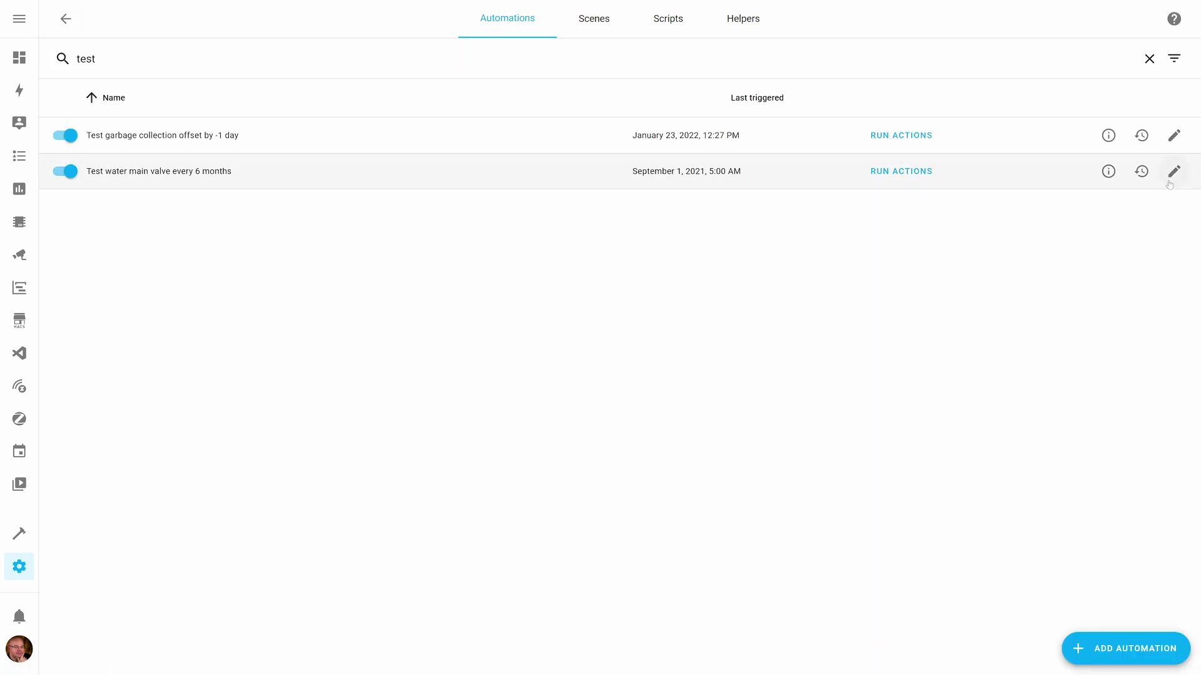
{"action": "left_click", "coordinate": [1174, 133]}
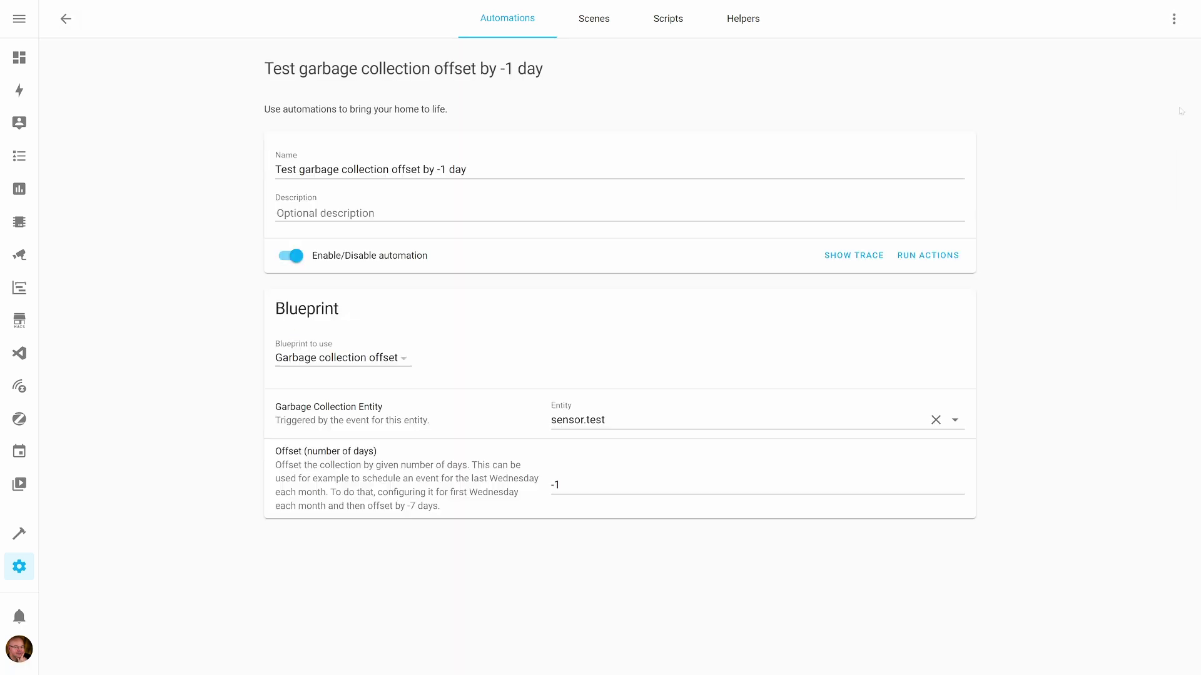
{"action": "left_click", "coordinate": [1174, 18]}
{"action": "left_click", "coordinate": [1126, 155]}
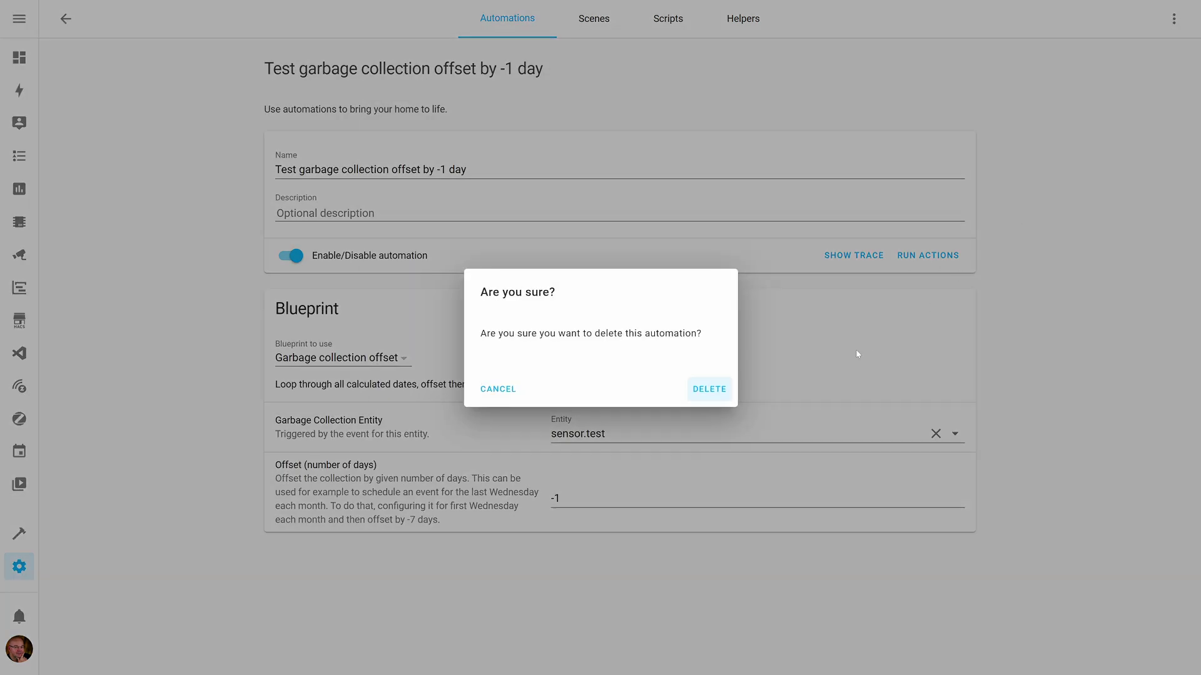
{"action": "left_click", "coordinate": [711, 389]}
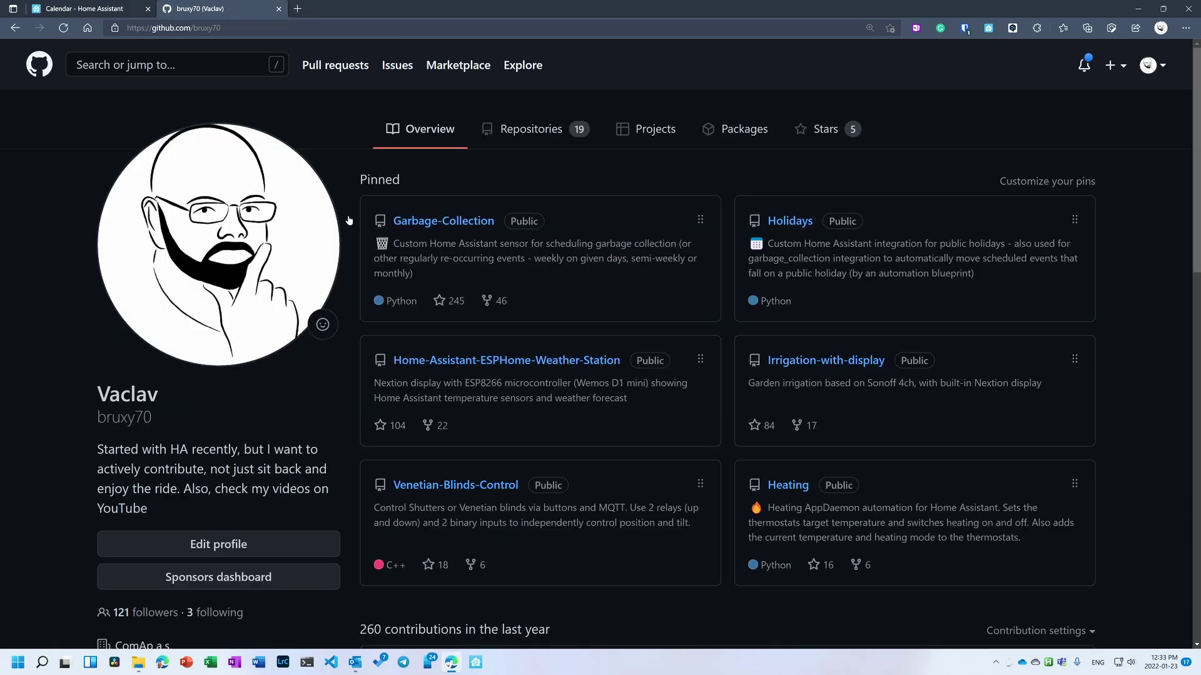
Step: Open the Holidays repository on GitHub, read its README on installation, parameters, state and attributes, and return to the profile overview
{"action": "left_click", "coordinate": [790, 222]}
{"action": "scroll", "coordinate": [276, 294], "scroll_direction": "down", "scroll_amount": 8}
{"action": "scroll", "coordinate": [283, 307], "scroll_direction": "down", "scroll_amount": 10}
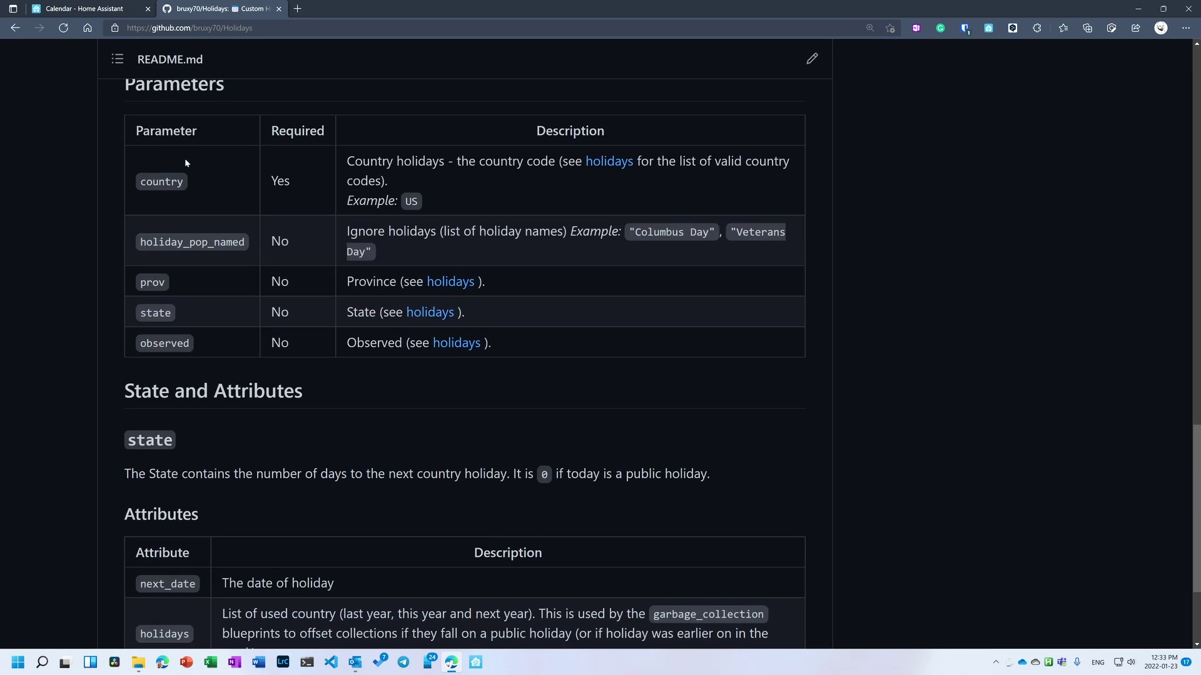
{"action": "scroll", "coordinate": [329, 209], "scroll_direction": "down", "scroll_amount": 3}
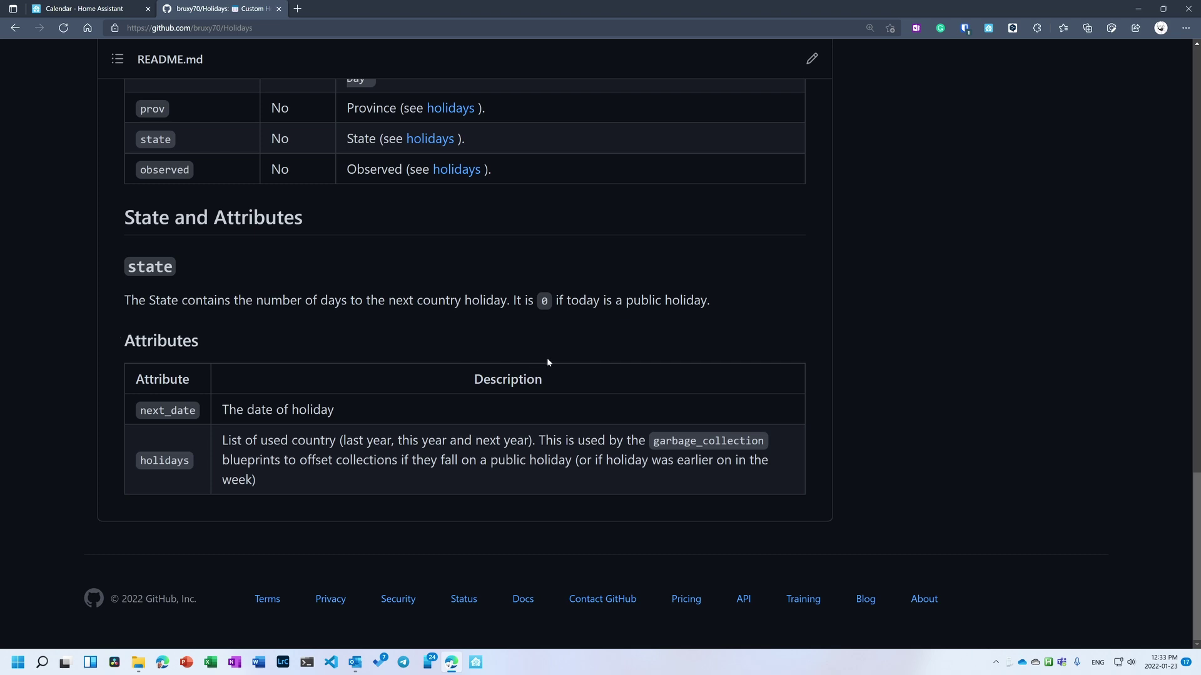
{"action": "scroll", "coordinate": [582, 370], "scroll_direction": "up", "scroll_amount": 15}
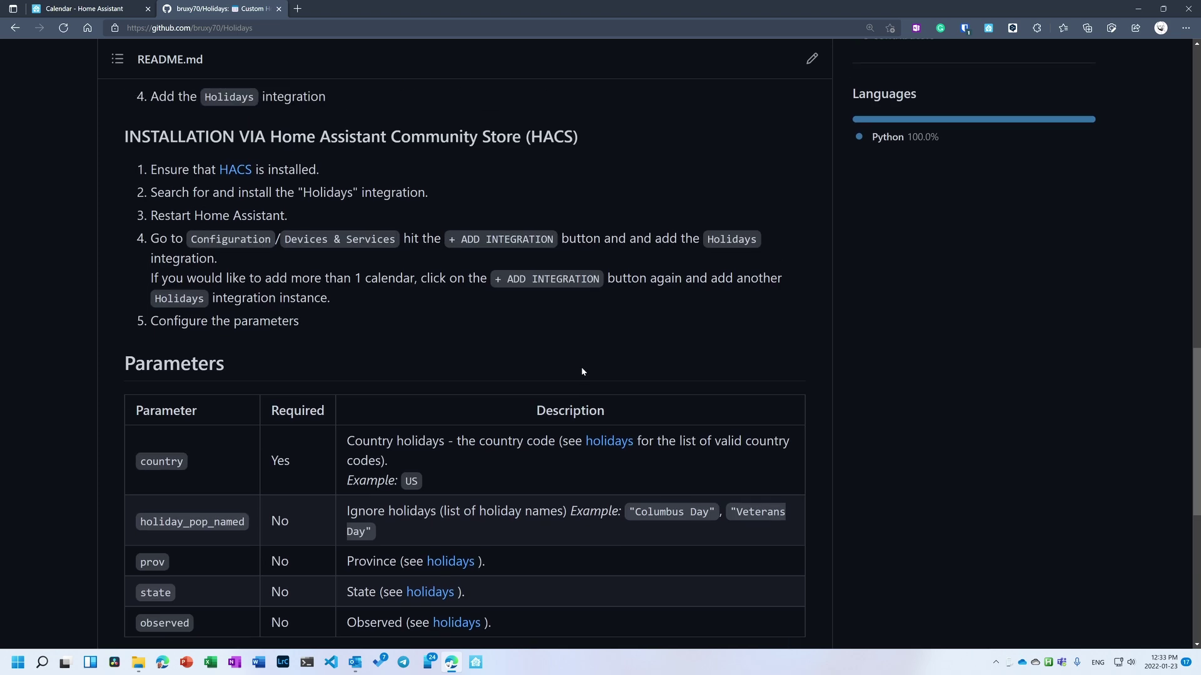
{"action": "scroll", "coordinate": [577, 373], "scroll_direction": "down", "scroll_amount": 3}
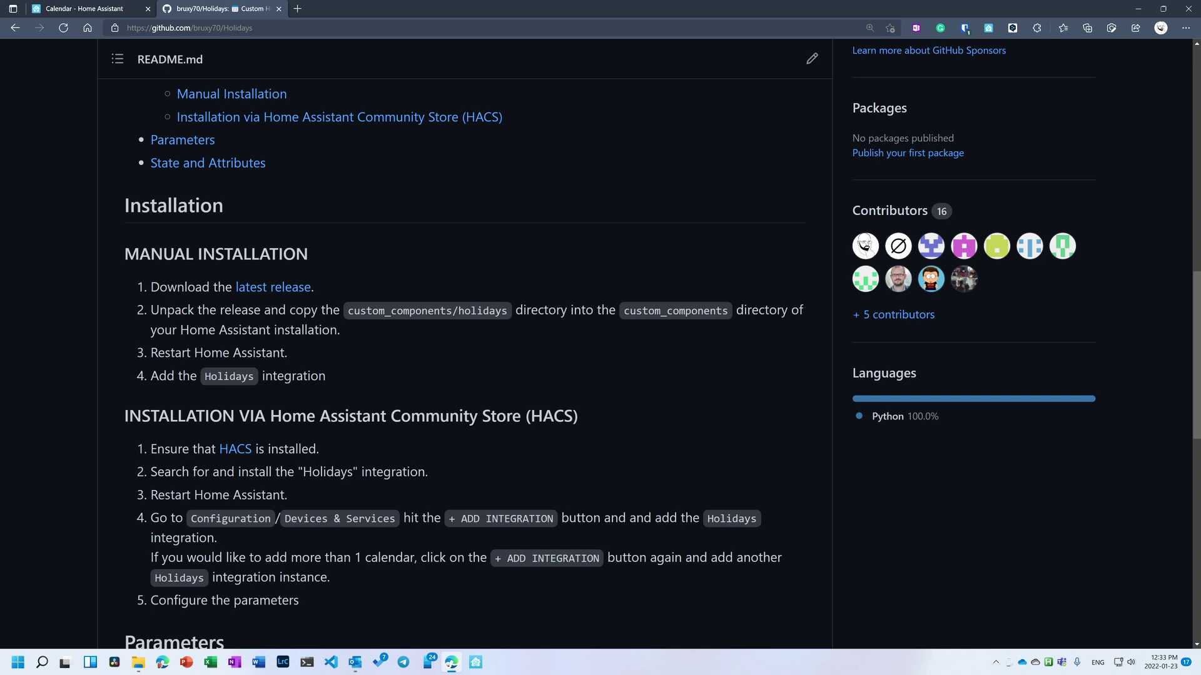
{"action": "left_click", "coordinate": [15, 28]}
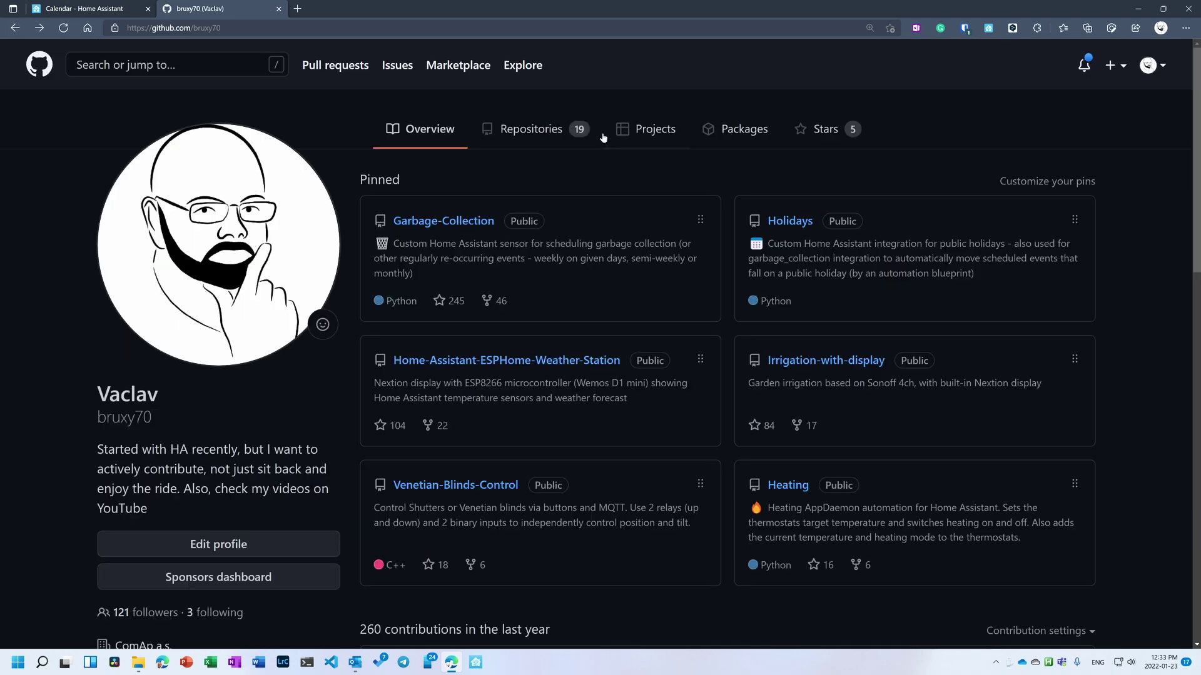
Step: Open the hacs/default repository from the profile's forked repository and look through its open pull requests for the Holidays integration
{"action": "scroll", "coordinate": [615, 122], "scroll_direction": "down", "scroll_amount": 7}
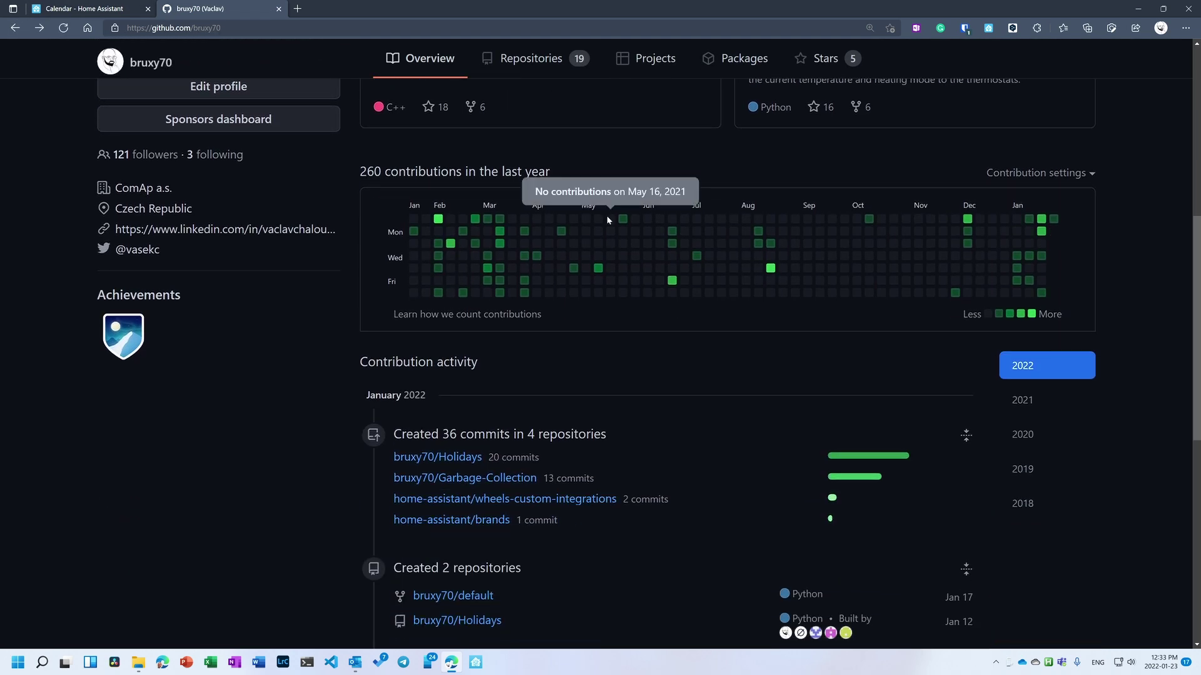
{"action": "scroll", "coordinate": [608, 220], "scroll_direction": "up", "scroll_amount": 7}
{"action": "left_click", "coordinate": [542, 129]}
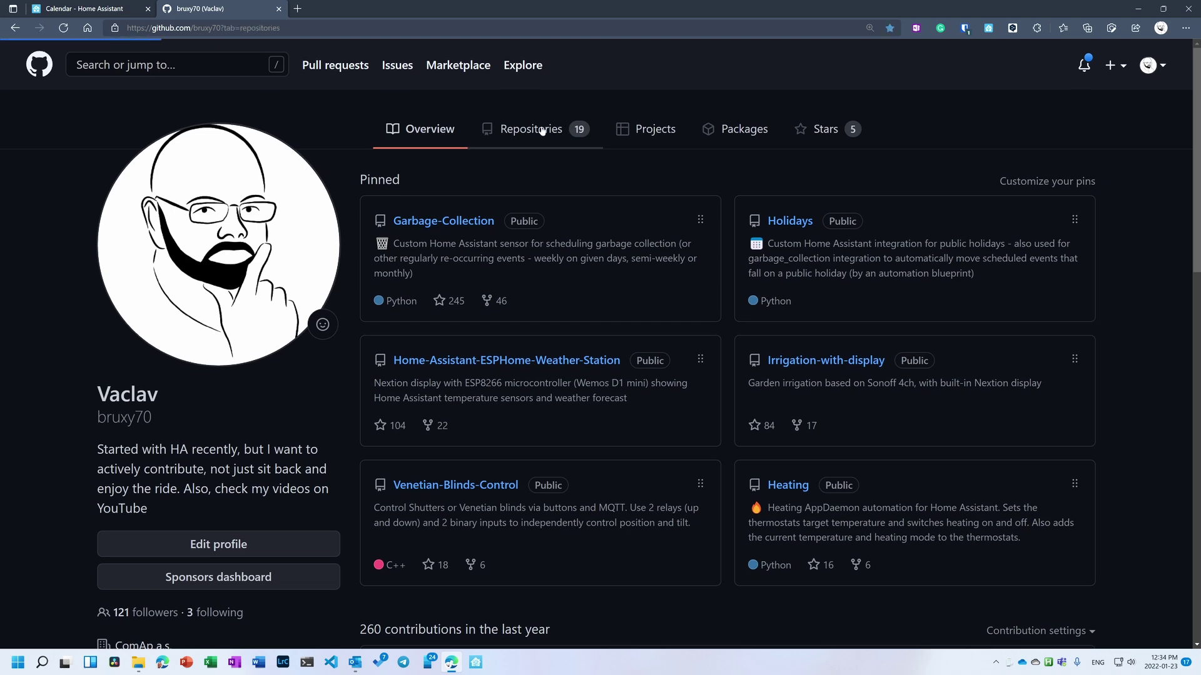
{"action": "scroll", "coordinate": [447, 400], "scroll_direction": "down", "scroll_amount": 3}
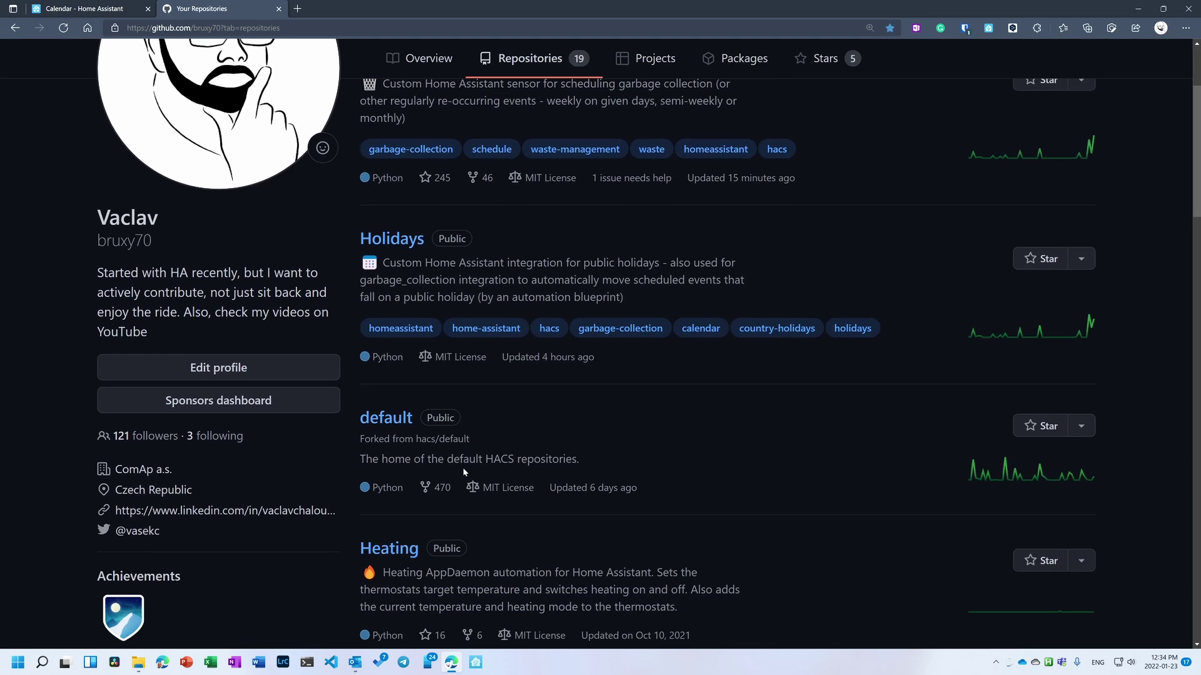
{"action": "left_click", "coordinate": [450, 434]}
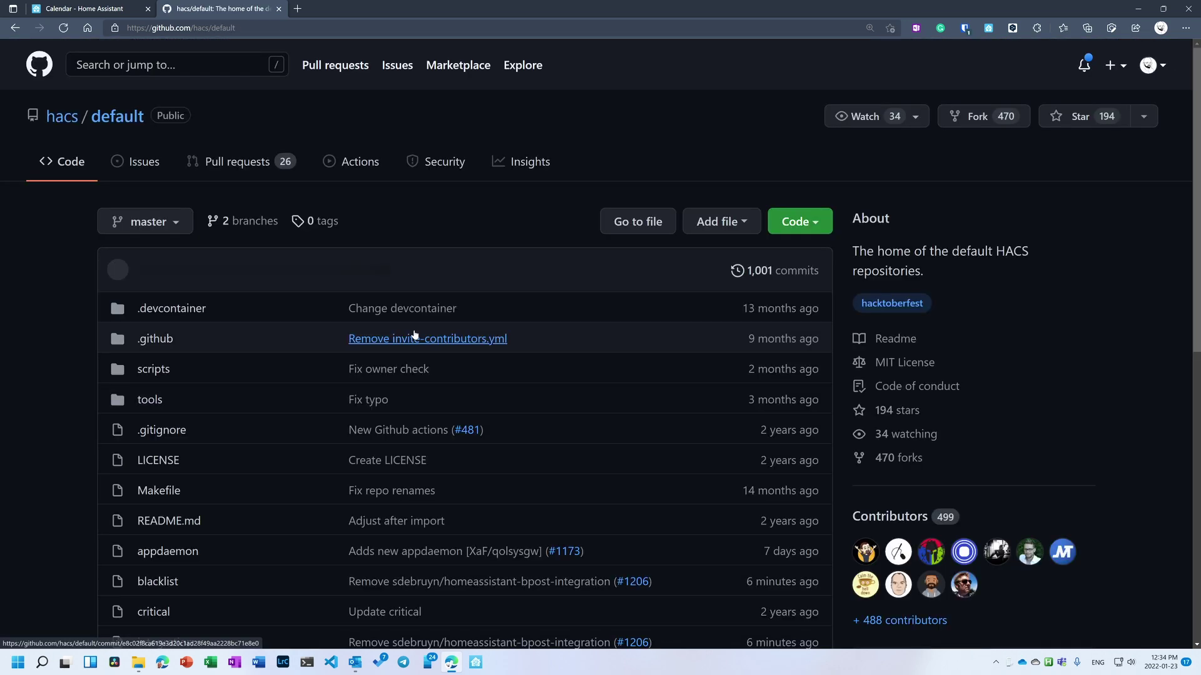
{"action": "left_click", "coordinate": [250, 164]}
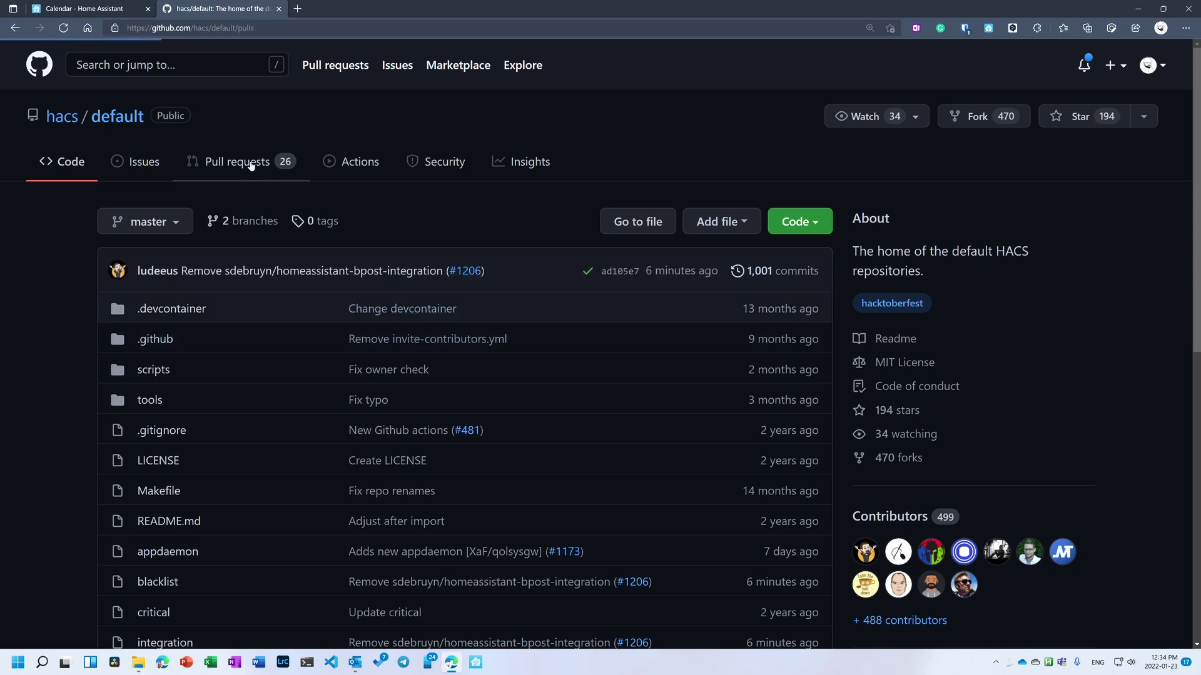
{"action": "scroll", "coordinate": [287, 449], "scroll_direction": "down", "scroll_amount": 1}
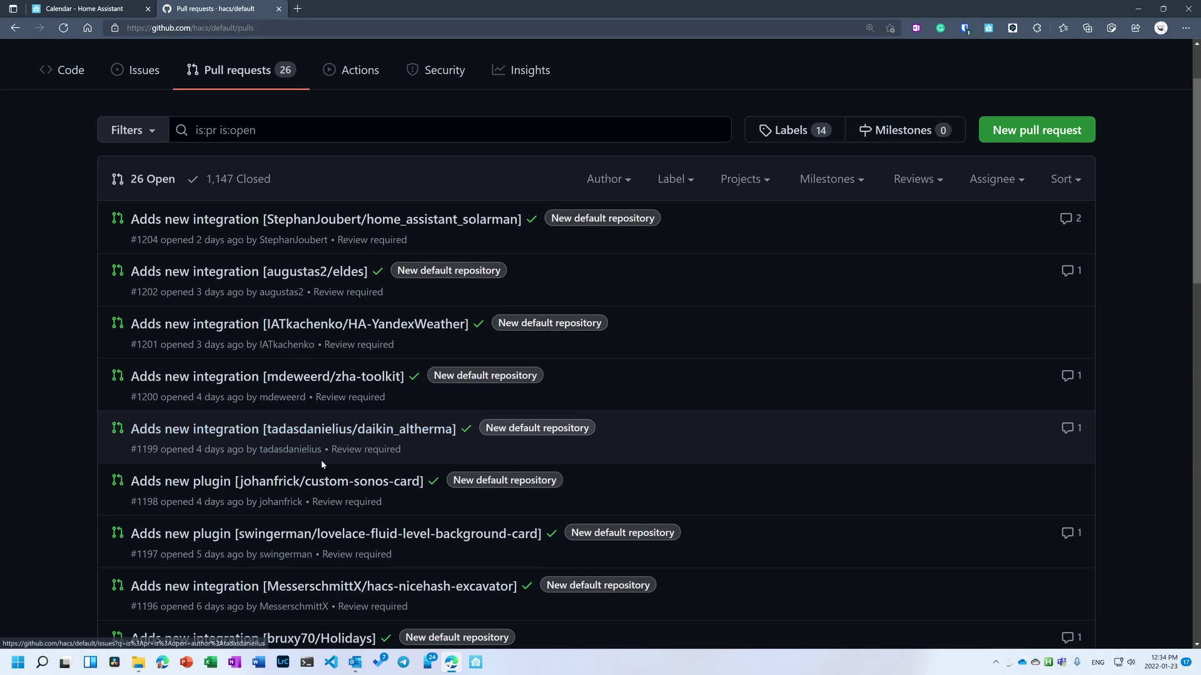
{"action": "scroll", "coordinate": [331, 460], "scroll_direction": "down", "scroll_amount": 2}
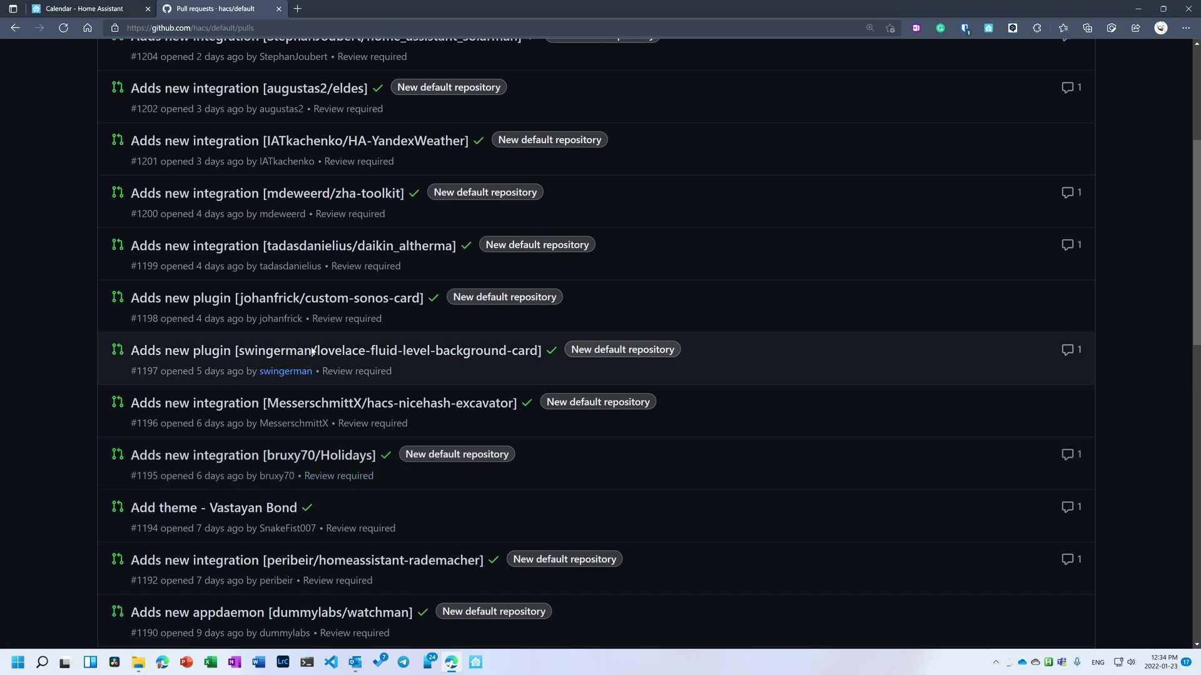
Step: Look through the remaining open pull requests of hacs/default, including page 2, and return to the profile's repository list
{"action": "scroll", "coordinate": [294, 261], "scroll_direction": "down", "scroll_amount": 3}
{"action": "scroll", "coordinate": [295, 263], "scroll_direction": "down", "scroll_amount": 10}
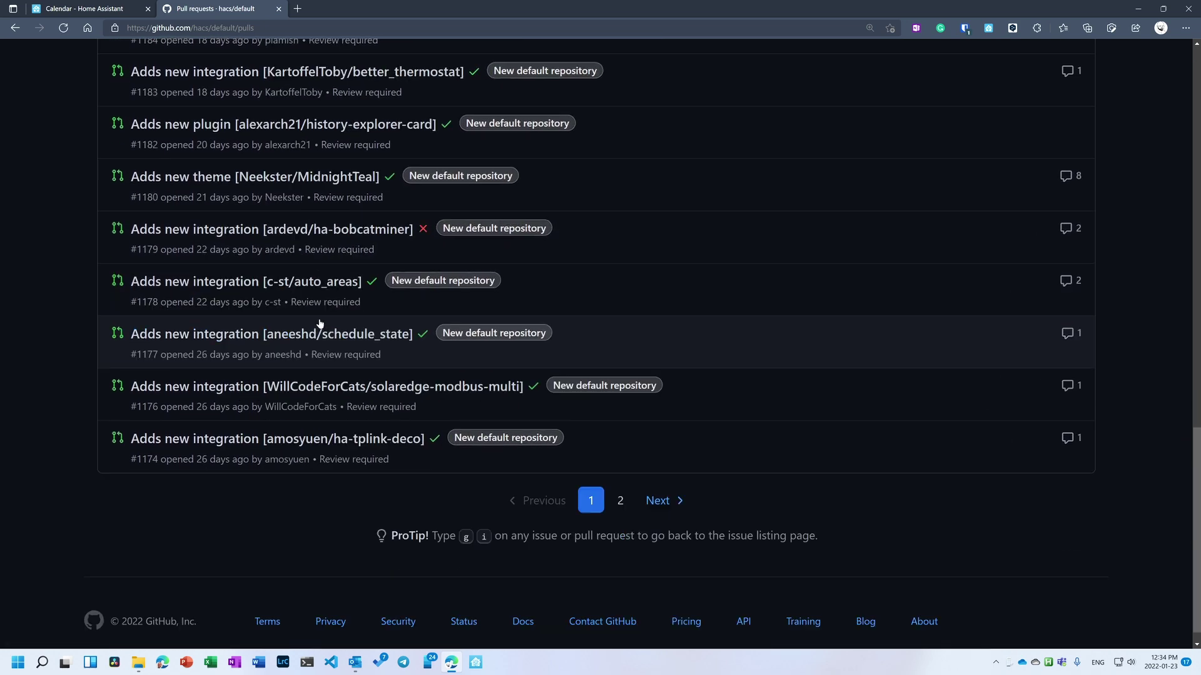
{"action": "left_click", "coordinate": [638, 477]}
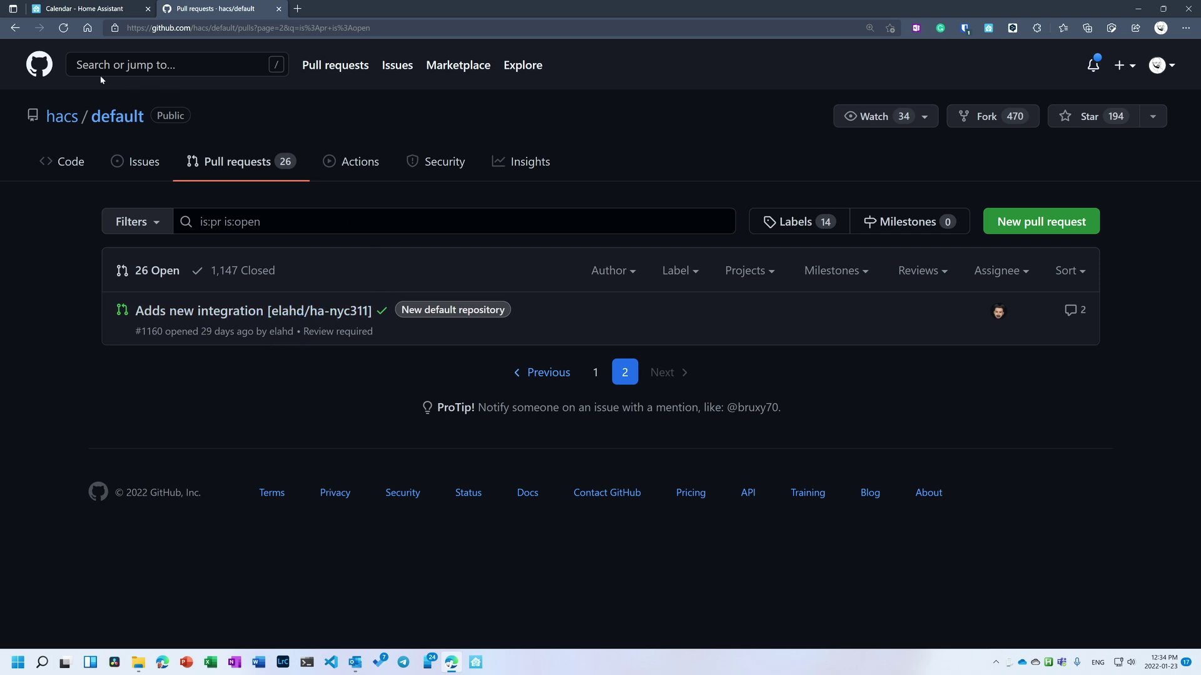
{"action": "left_click", "coordinate": [15, 27]}
{"action": "scroll", "coordinate": [181, 191], "scroll_direction": "up", "scroll_amount": 6}
{"action": "scroll", "coordinate": [182, 197], "scroll_direction": "up", "scroll_amount": 10}
{"action": "left_click", "coordinate": [17, 29]}
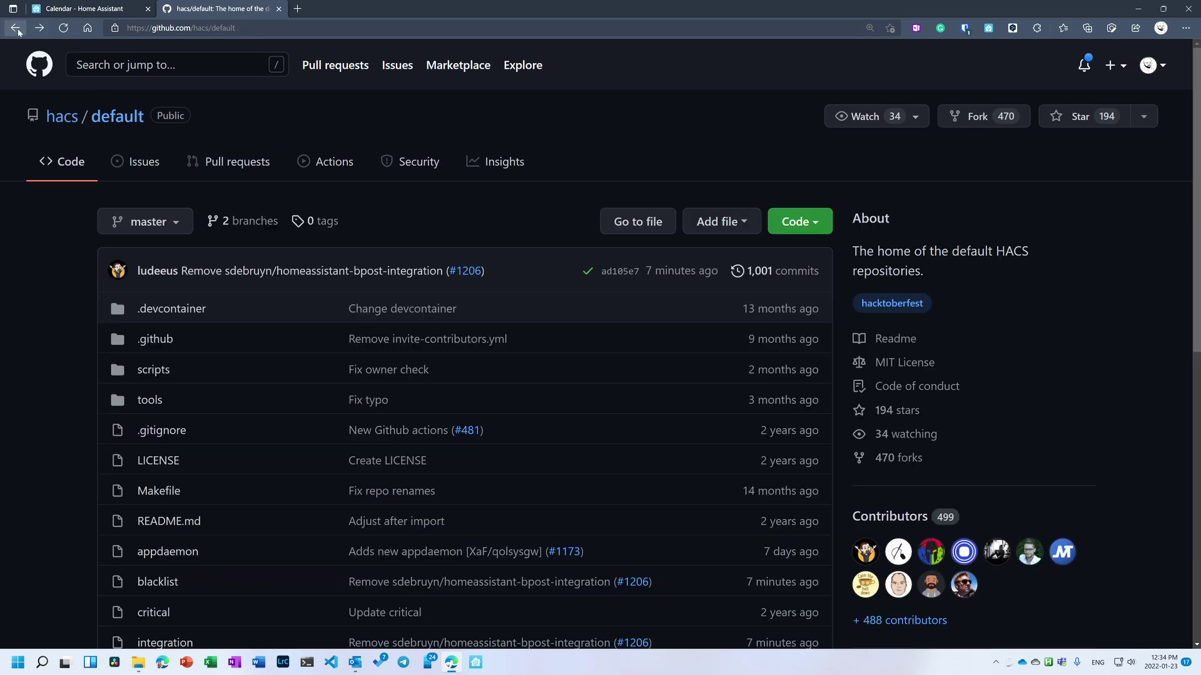
{"action": "left_click", "coordinate": [17, 28]}
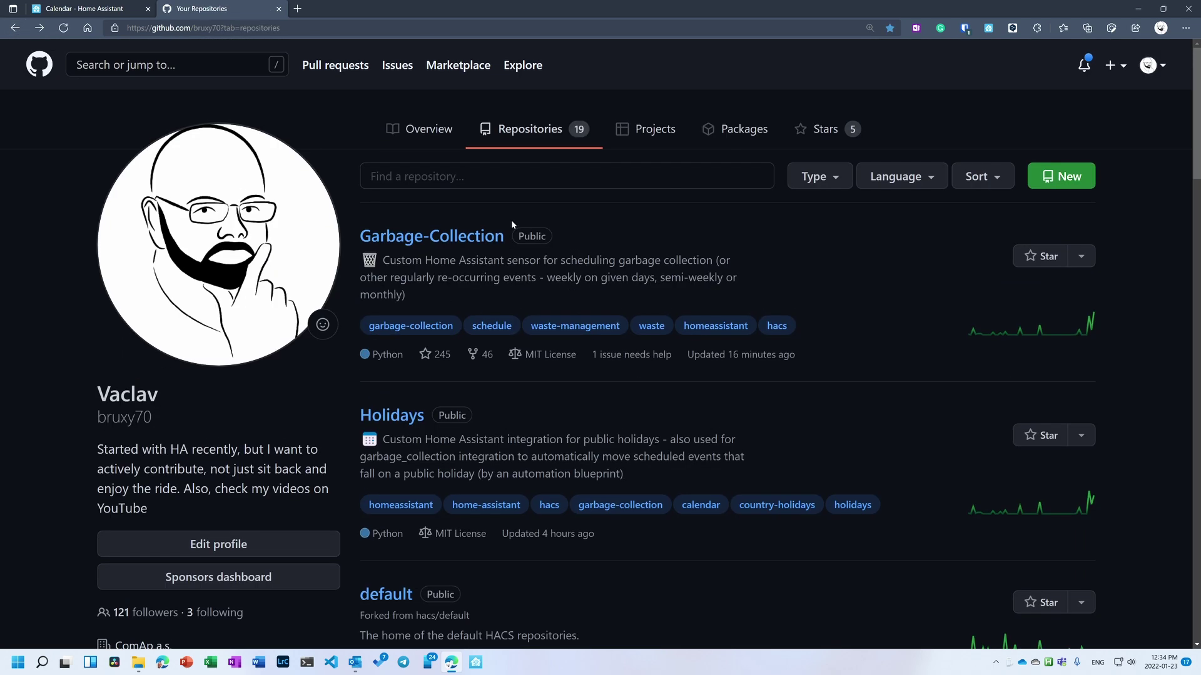
Step: View the custom_components/holidays folder in the Holidays repository and expand the matching holidays folder in the Home Assistant configuration files
{"action": "scroll", "coordinate": [470, 355], "scroll_direction": "down", "scroll_amount": 4}
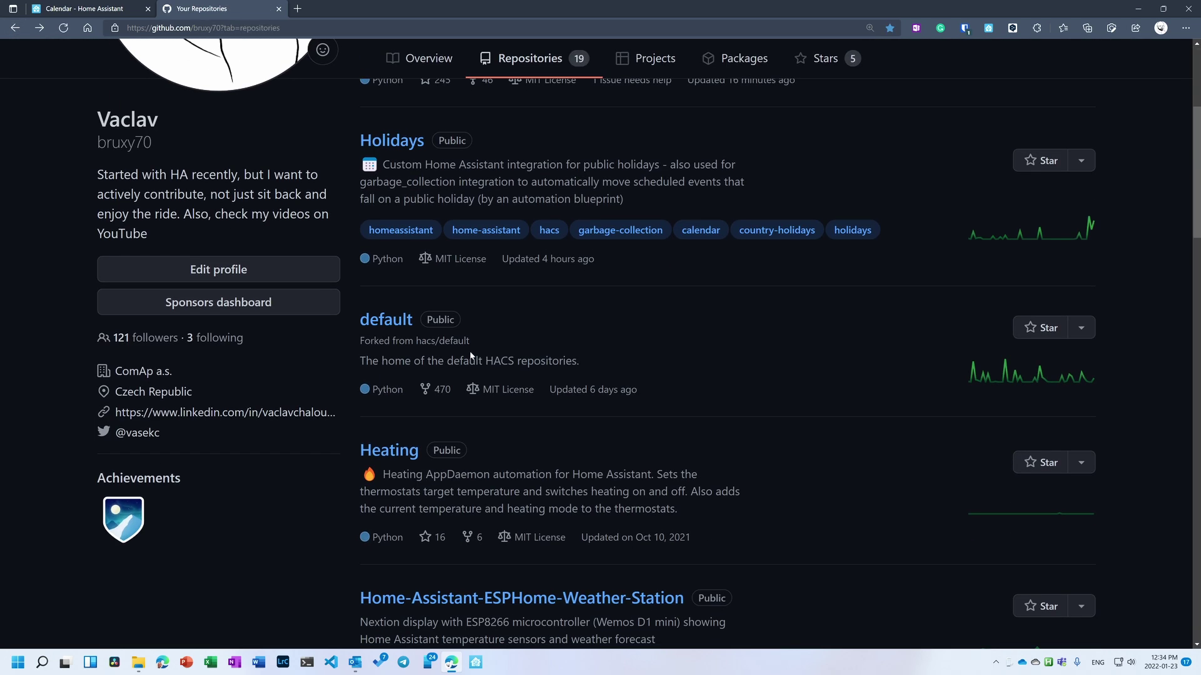
{"action": "left_click", "coordinate": [392, 139]}
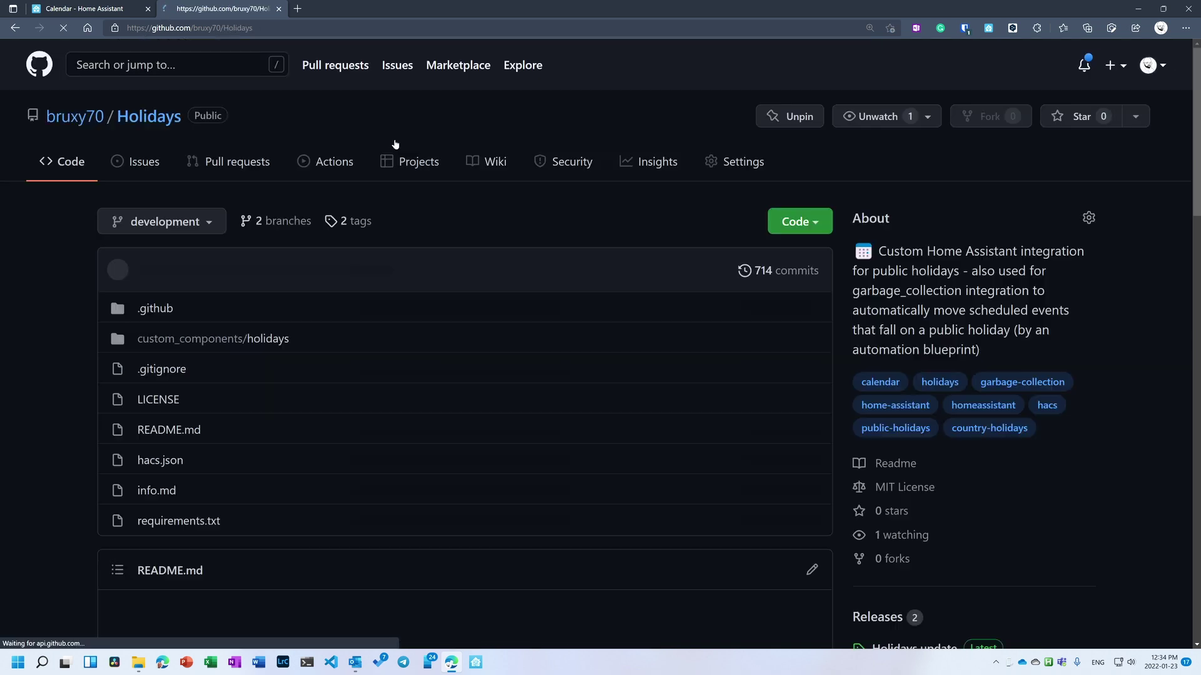
{"action": "left_click", "coordinate": [276, 343]}
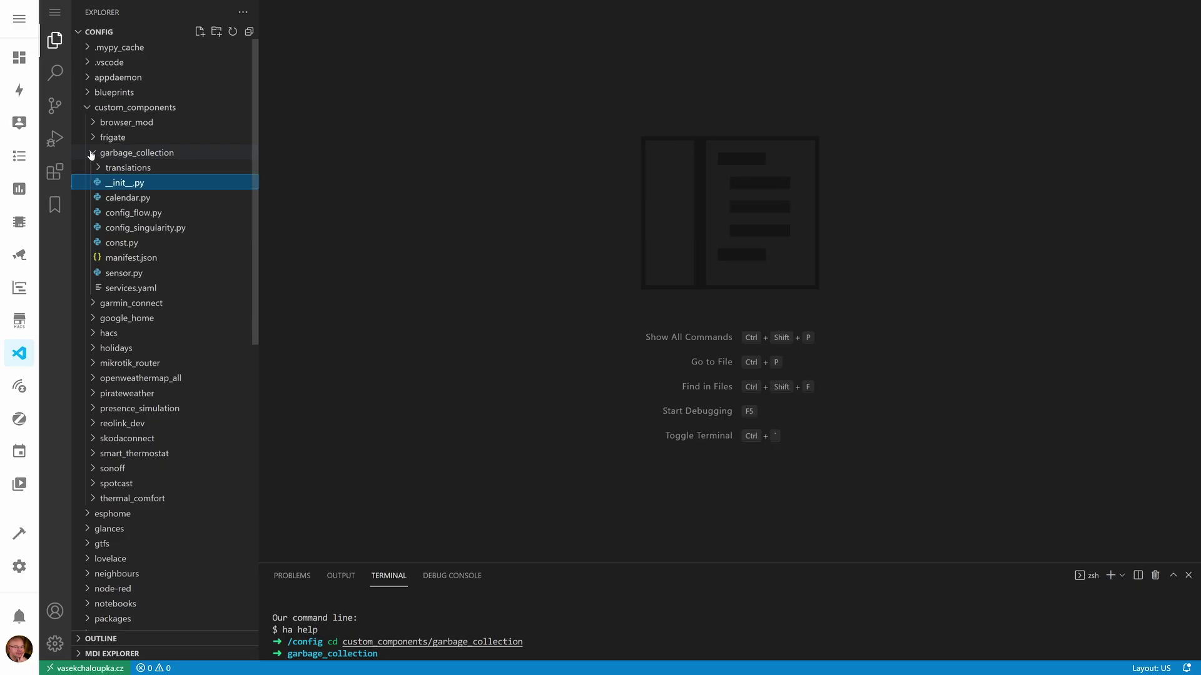
{"action": "left_click", "coordinate": [89, 153]}
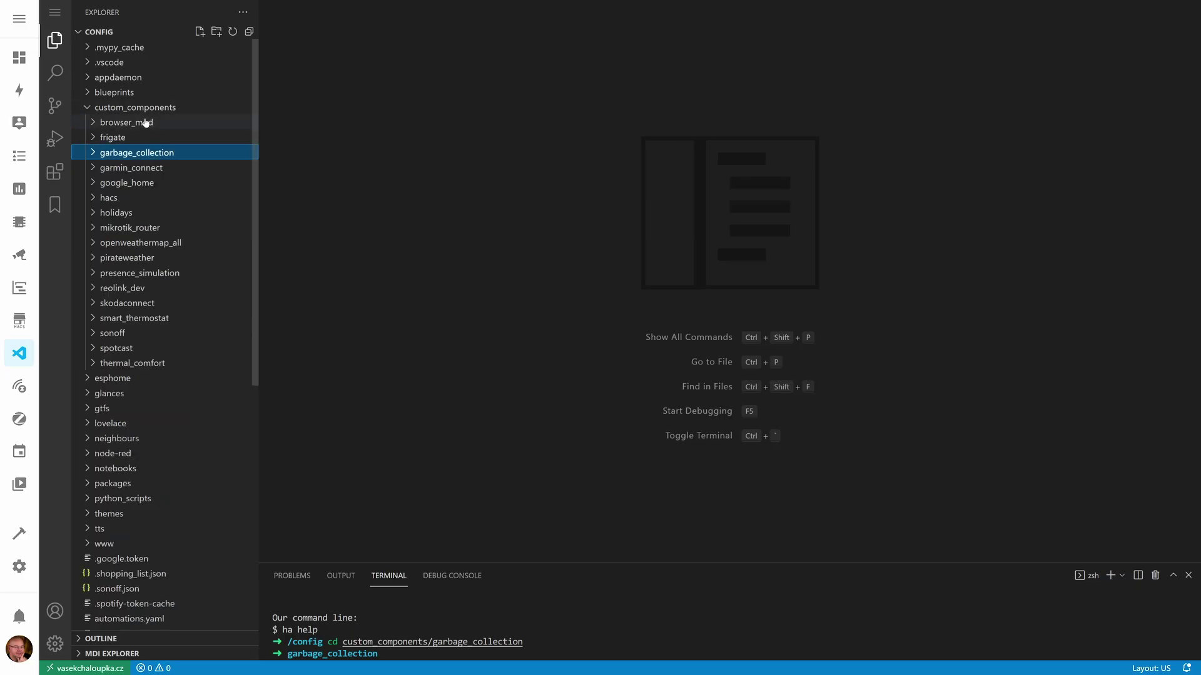
{"action": "left_click", "coordinate": [125, 214]}
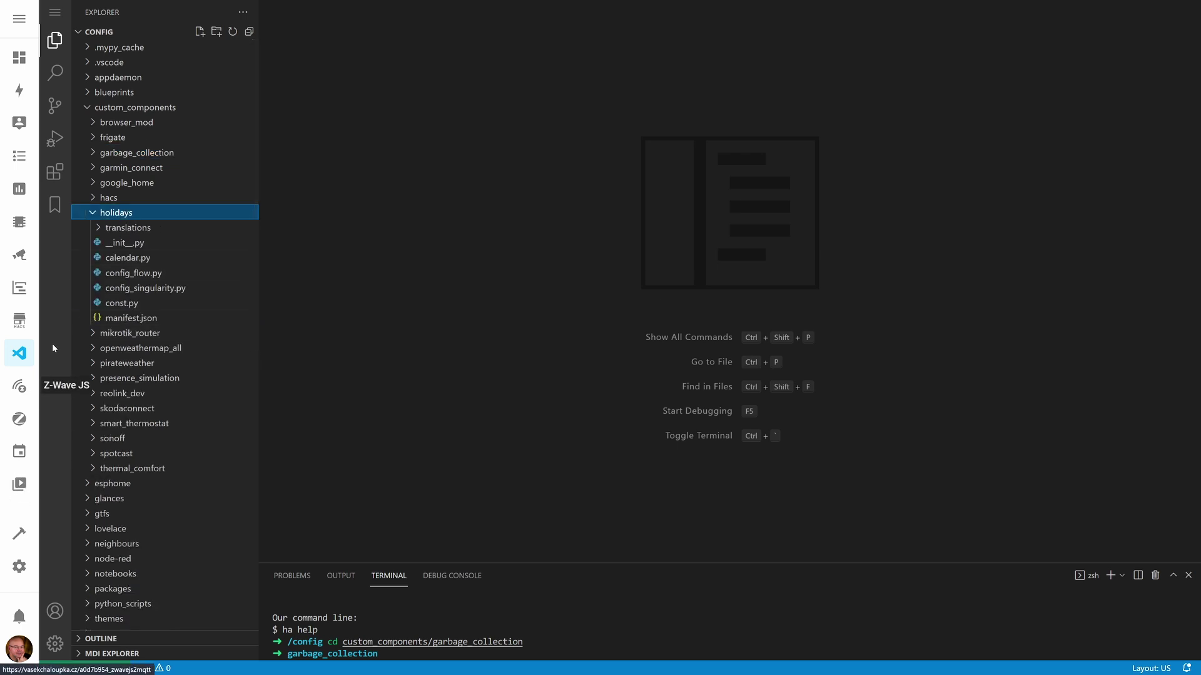
Step: Start adding a new Holidays integration from the Devices & Services configuration
{"action": "left_click", "coordinate": [20, 566]}
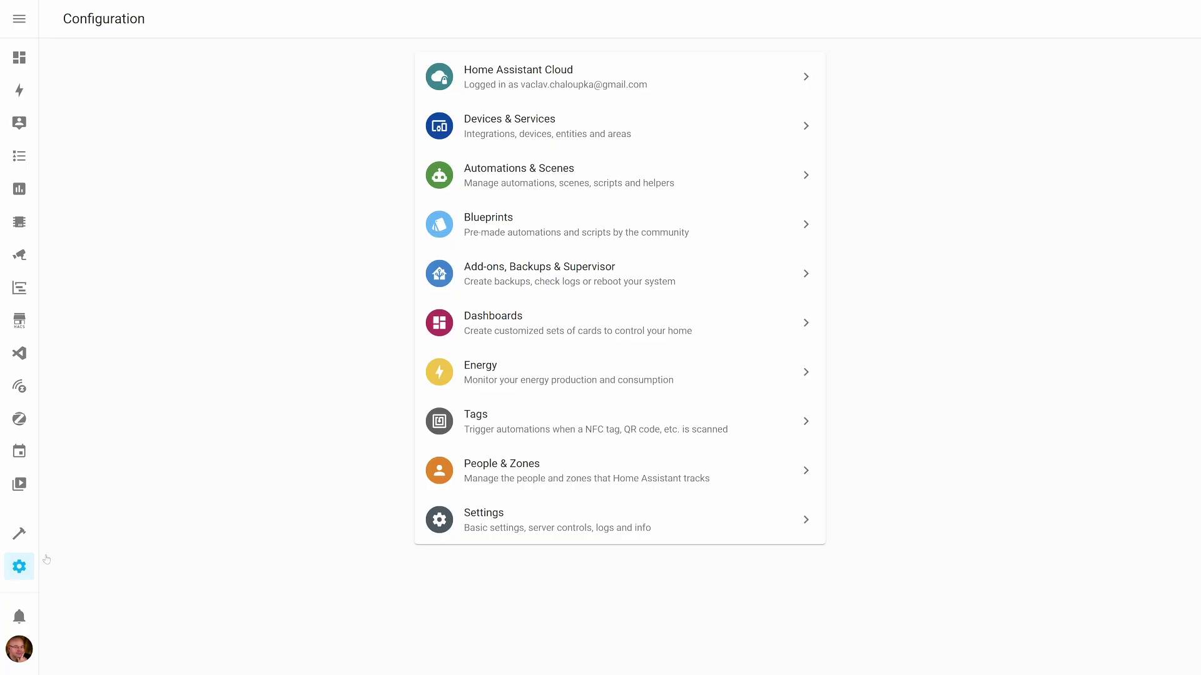
{"action": "left_click", "coordinate": [499, 134]}
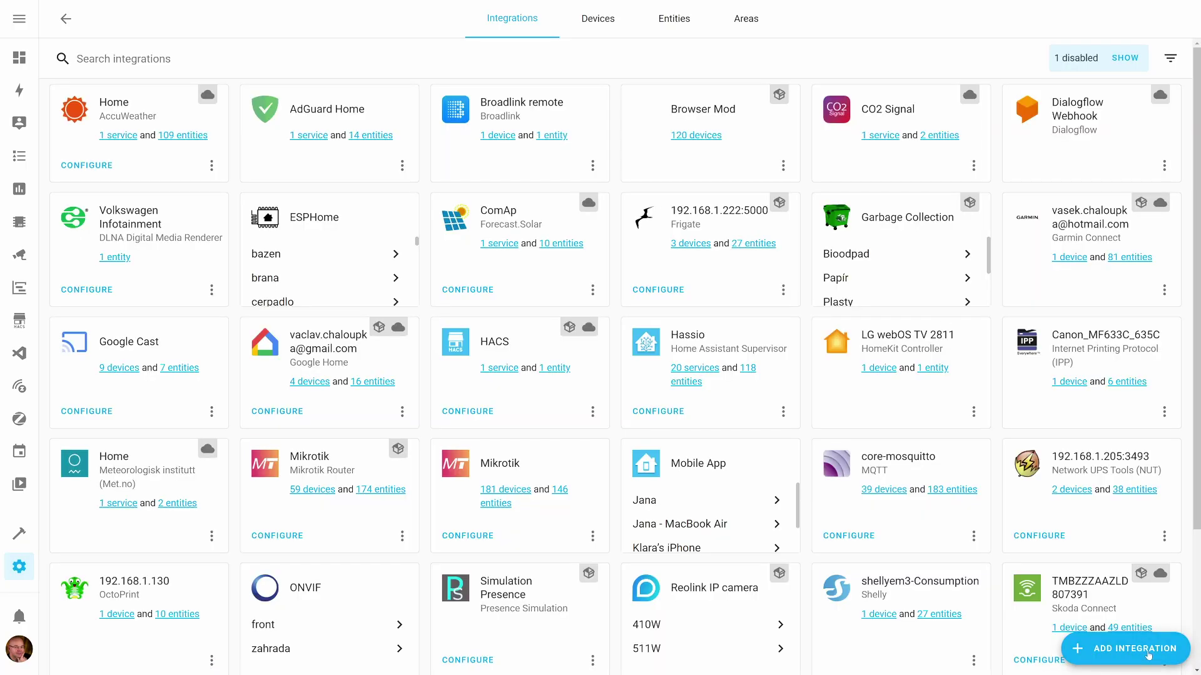
{"action": "left_click", "coordinate": [514, 166]}
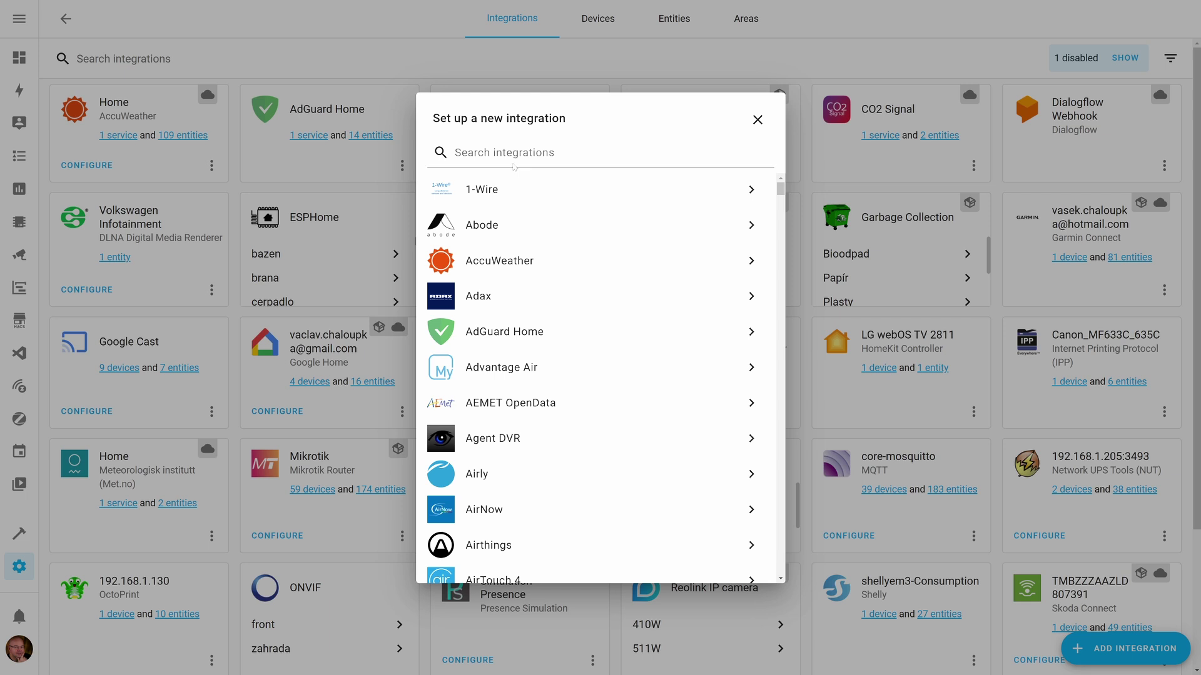
{"action": "left_click", "coordinate": [512, 167]}
{"action": "type", "text": "Hol"}
{"action": "left_click", "coordinate": [505, 190]}
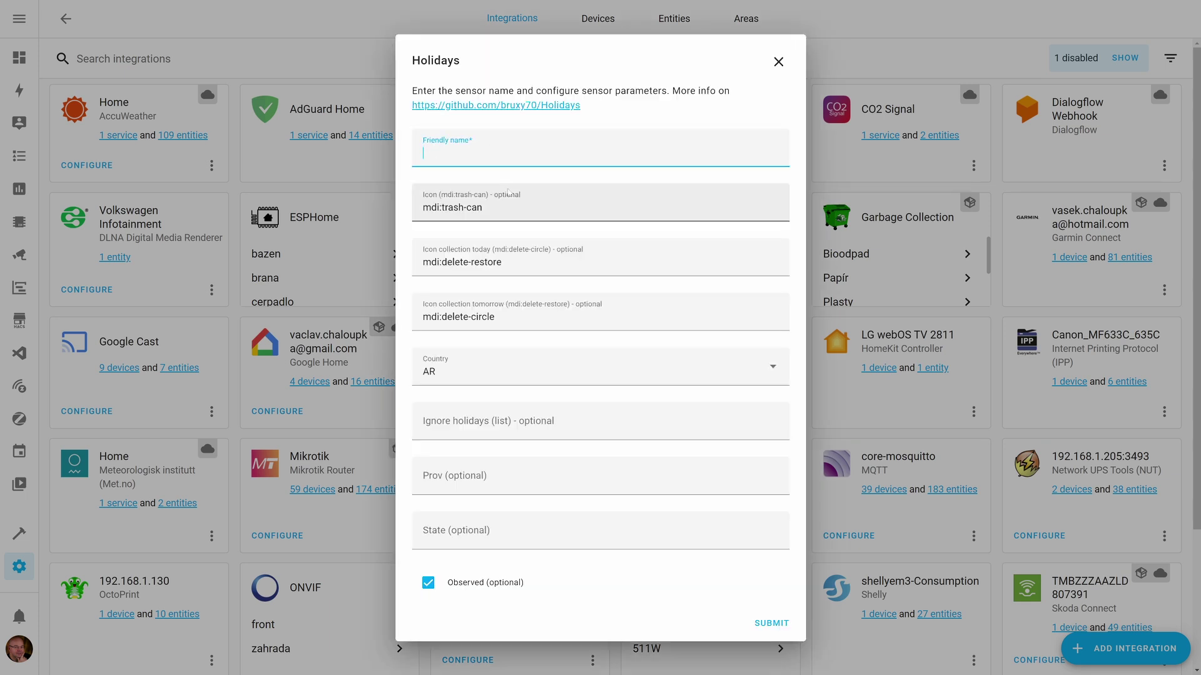
Step: Name the Holidays instance "US Holidays", set its country to US, and finish the integration setup
{"action": "type", "text": "US Holidays"}
{"action": "left_click", "coordinate": [491, 349]}
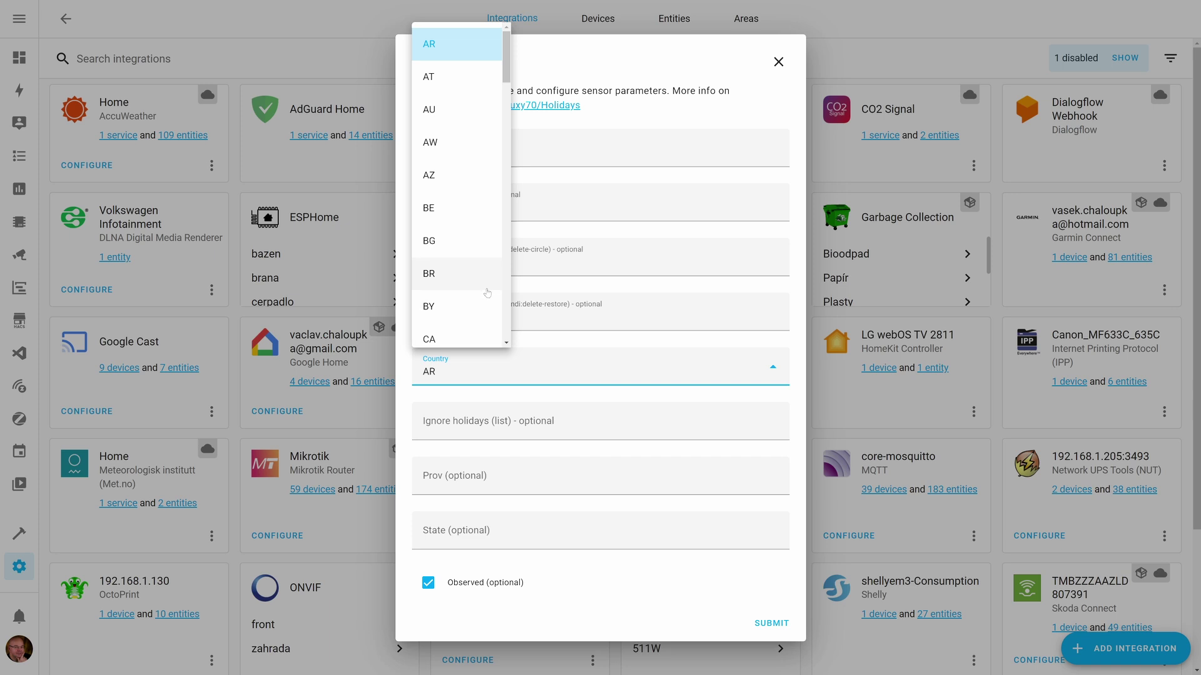
{"action": "key", "text": "u"}
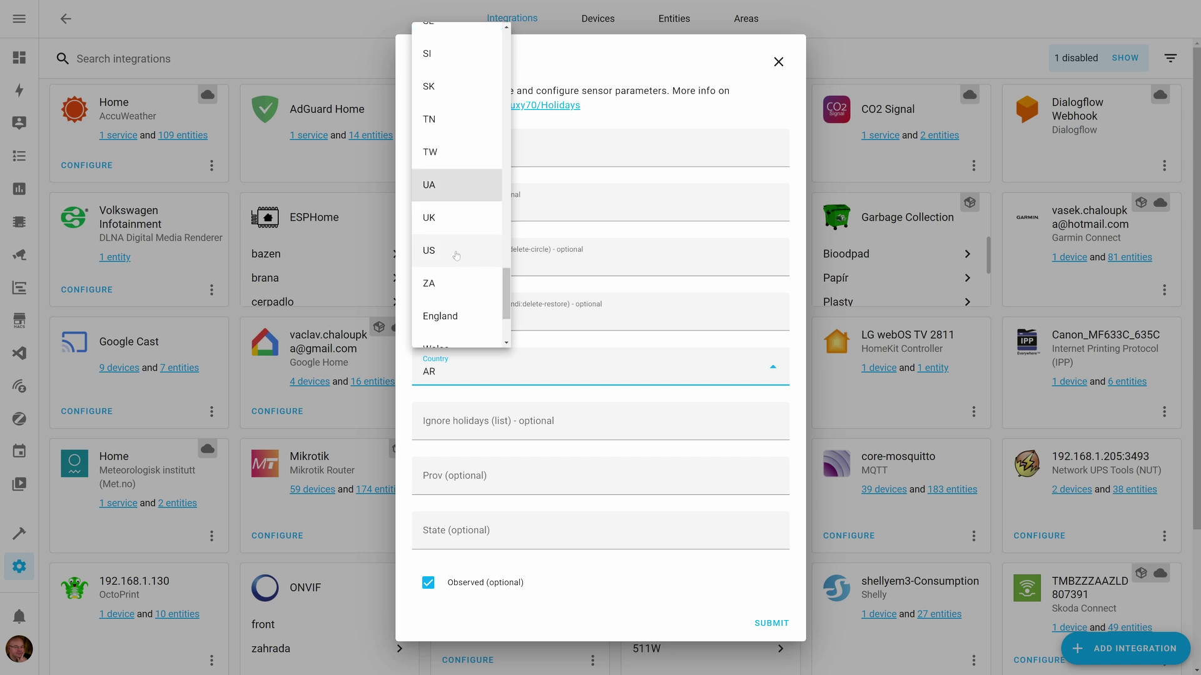
{"action": "left_click", "coordinate": [456, 251]}
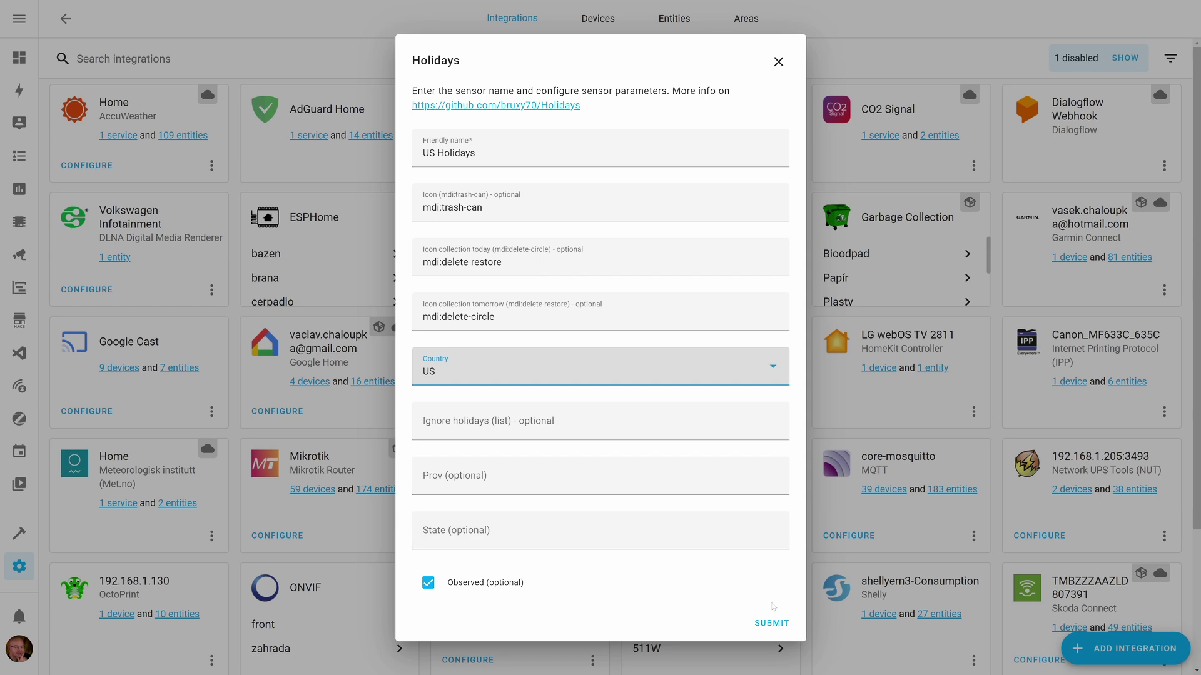
{"action": "left_click", "coordinate": [772, 623]}
{"action": "left_click", "coordinate": [705, 430]}
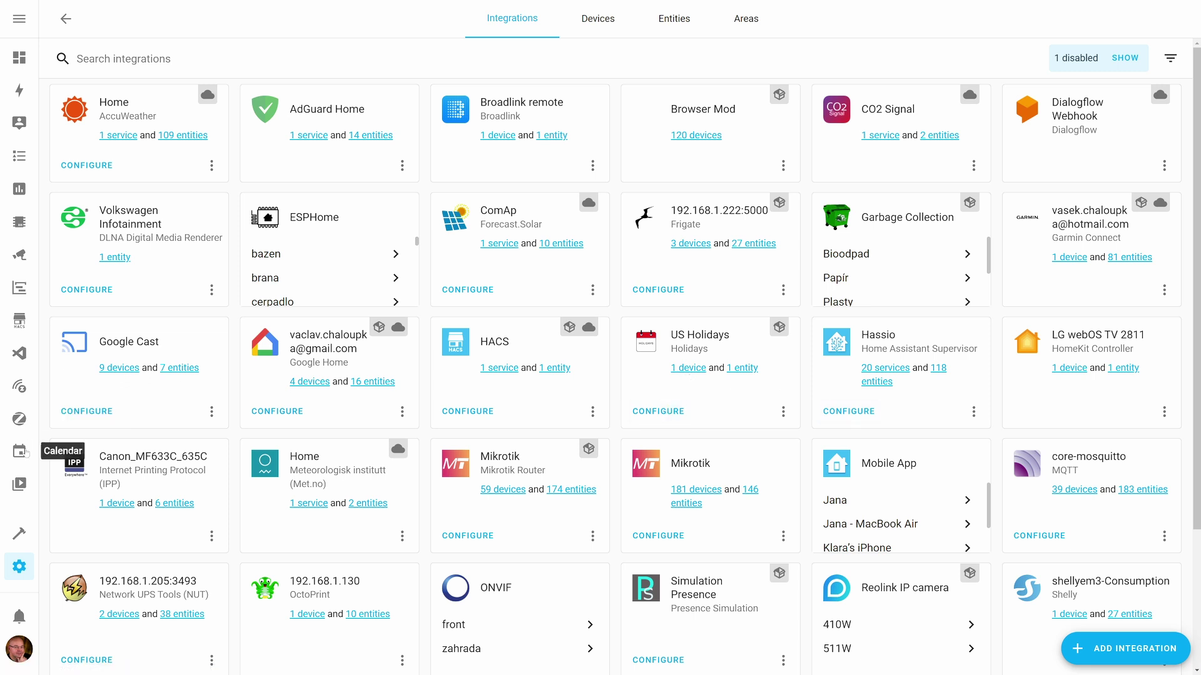
Step: Show US Holidays in the calendar and examine the attributes of the calendar.us_holidays entity in Developer Tools
{"action": "left_click", "coordinate": [19, 451]}
{"action": "left_click", "coordinate": [69, 372]}
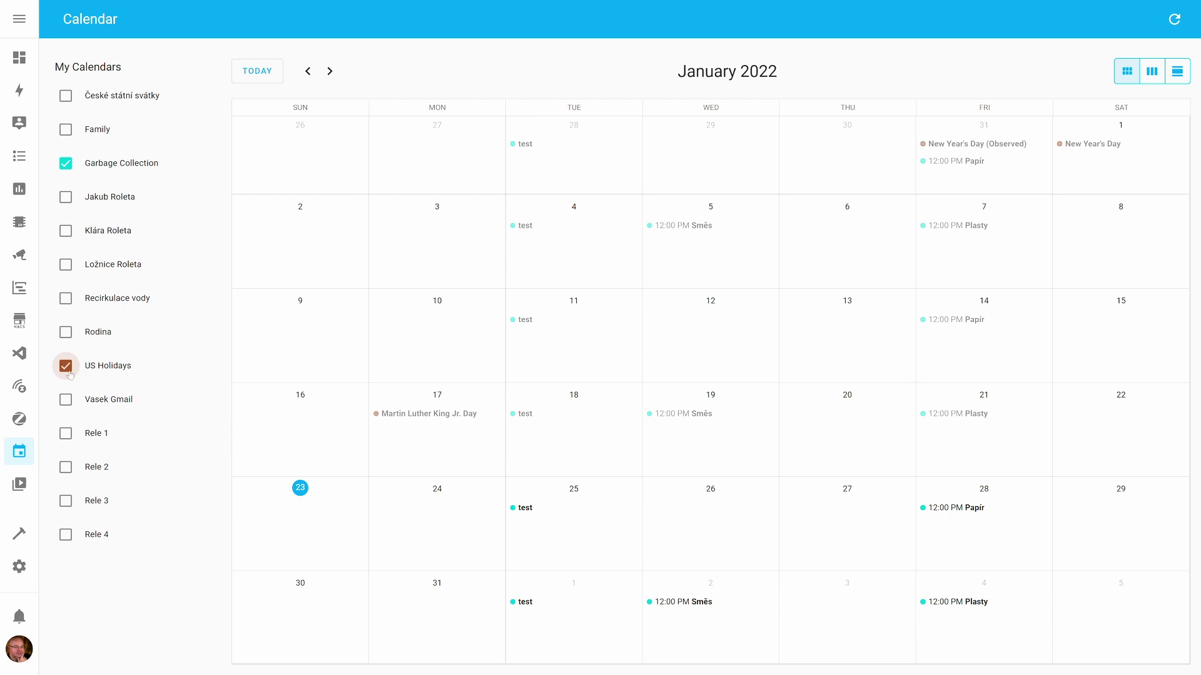
{"action": "left_click", "coordinate": [19, 533]}
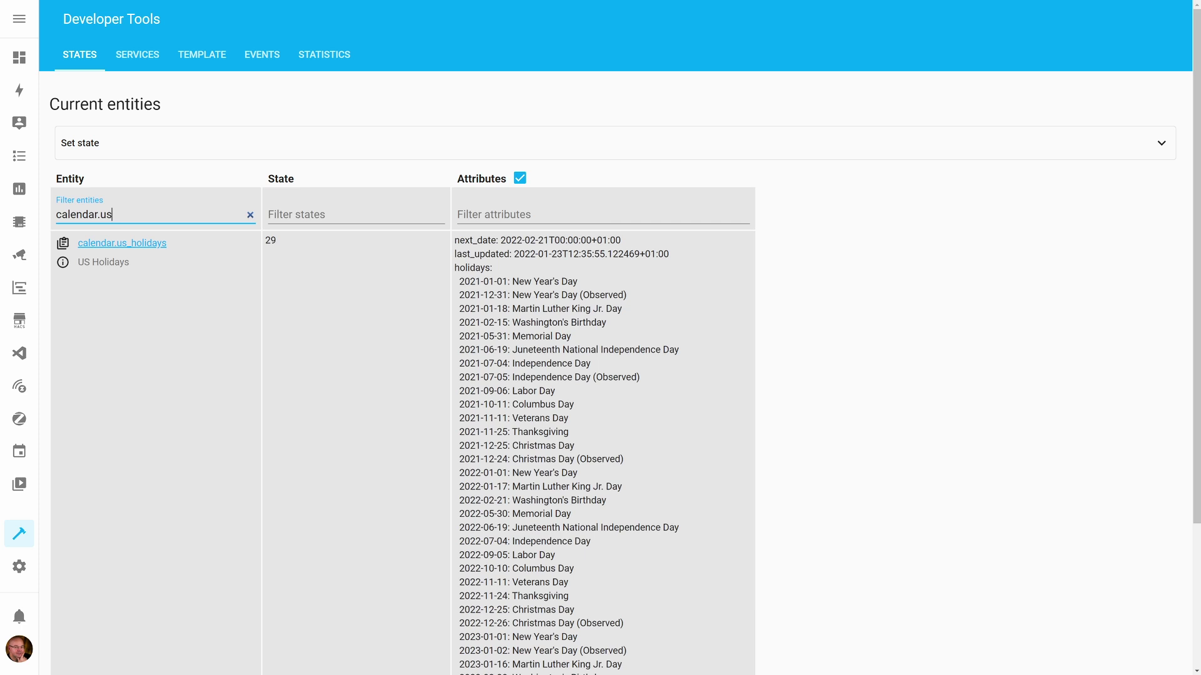
{"action": "scroll", "coordinate": [602, 438], "scroll_direction": "down", "scroll_amount": 3}
{"action": "scroll", "coordinate": [603, 438], "scroll_direction": "up", "scroll_amount": 3}
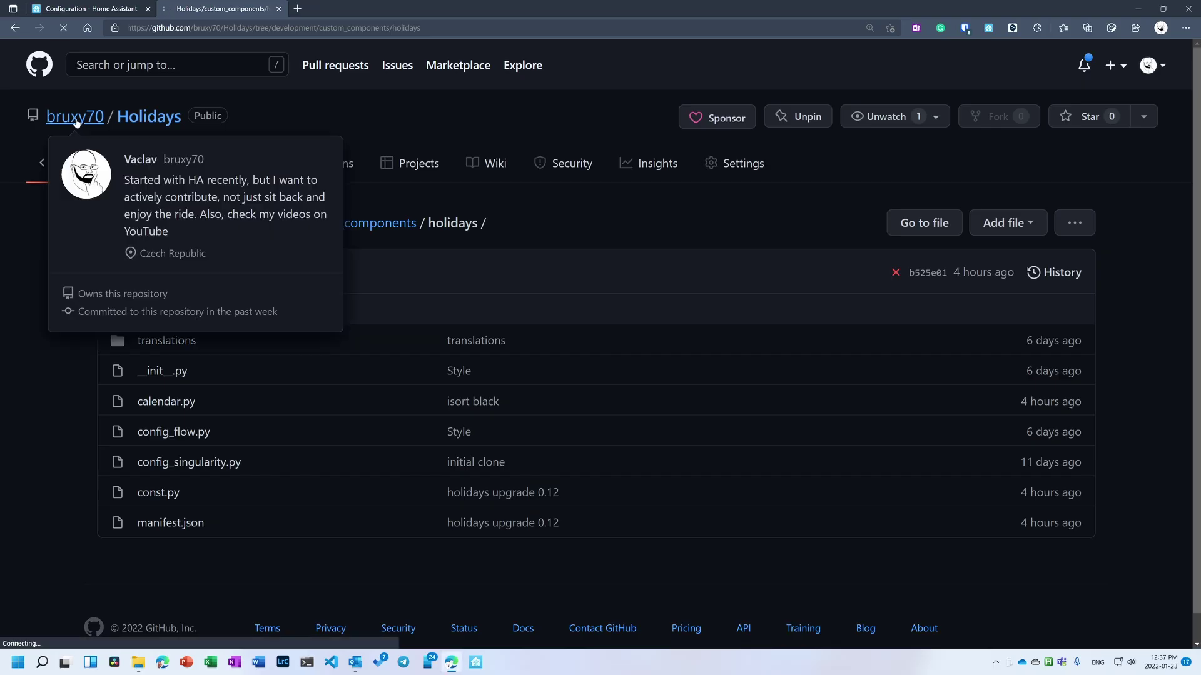
Step: Open the Garbage-Collection repository on GitHub and go to the README section "Blueprints for Manual Update"
{"action": "left_click", "coordinate": [75, 122]}
{"action": "left_click", "coordinate": [448, 224]}
{"action": "scroll", "coordinate": [317, 403], "scroll_direction": "down", "scroll_amount": 8}
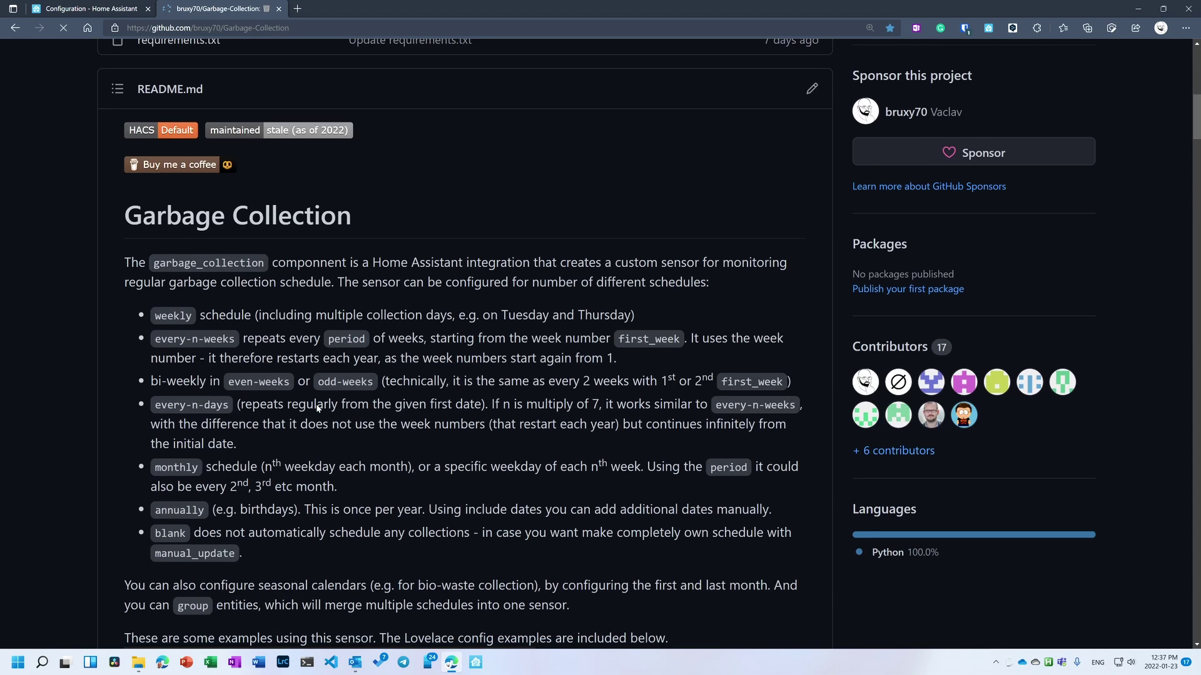
{"action": "scroll", "coordinate": [281, 394], "scroll_direction": "down", "scroll_amount": 10}
{"action": "left_click", "coordinate": [233, 366]}
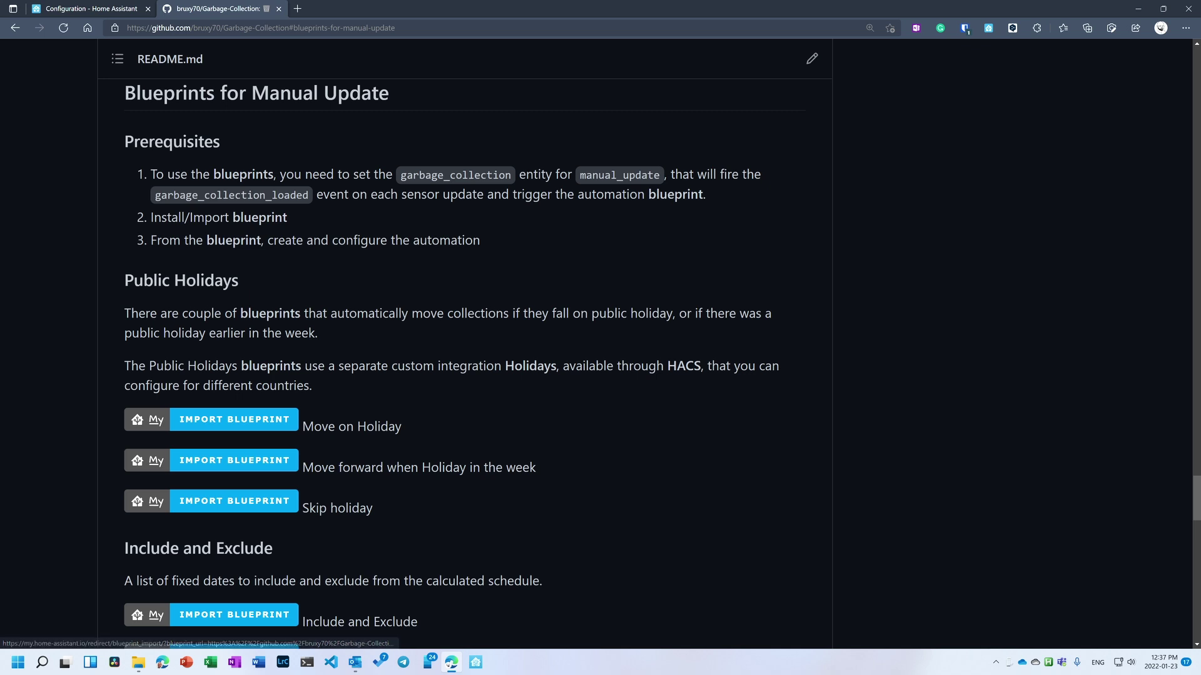
Step: Import the "Move forward when Holiday in the week" blueprint (holiday_in_week.yaml) into Home Assistant under the path bruxy70/holiday_in_week
{"action": "left_click", "coordinate": [227, 462]}
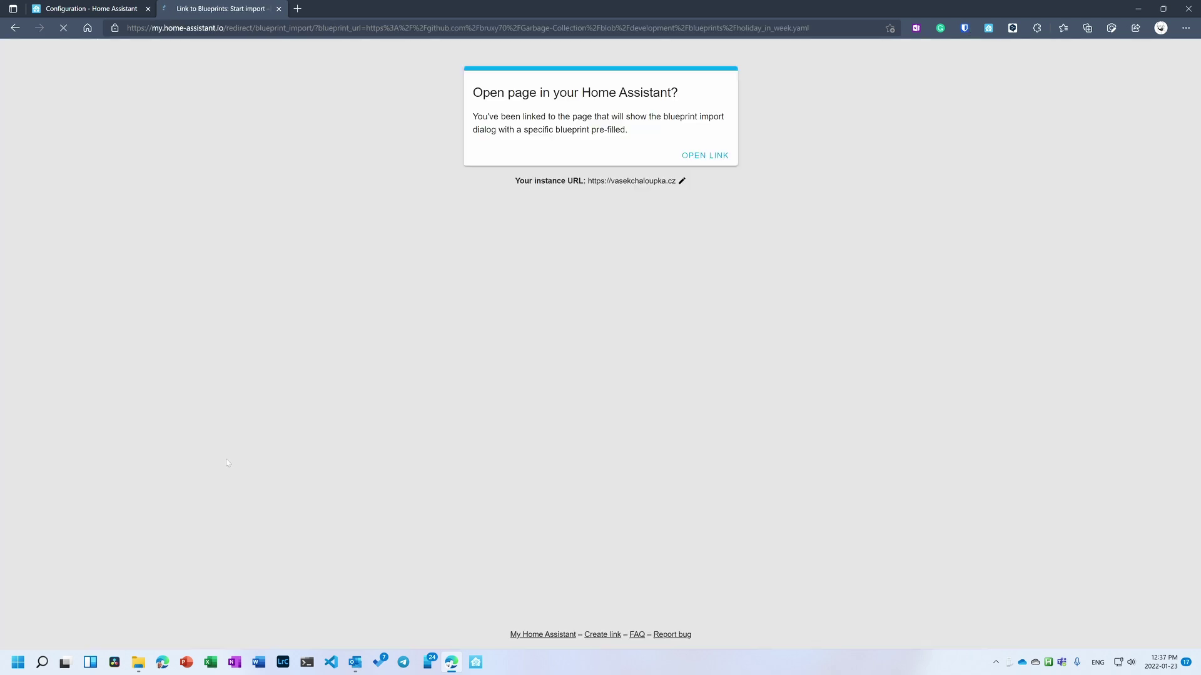
{"action": "key", "text": "F11"}
{"action": "left_click", "coordinate": [706, 119]}
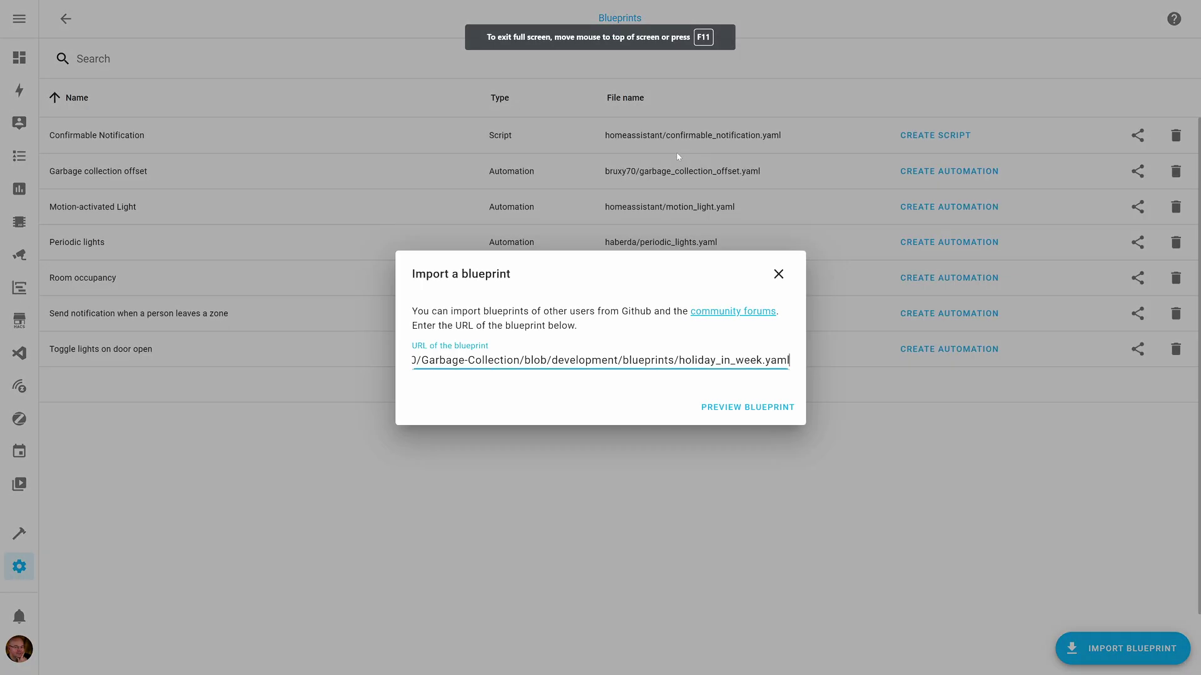
{"action": "left_click", "coordinate": [751, 404]}
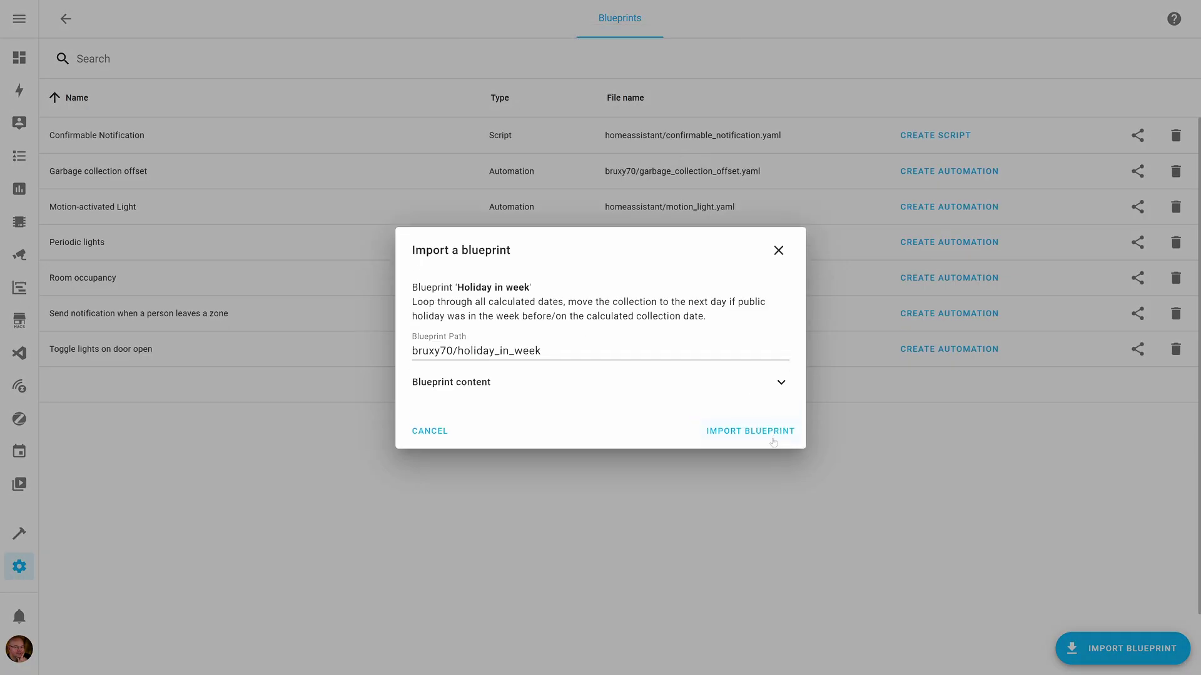
{"action": "left_click", "coordinate": [772, 433]}
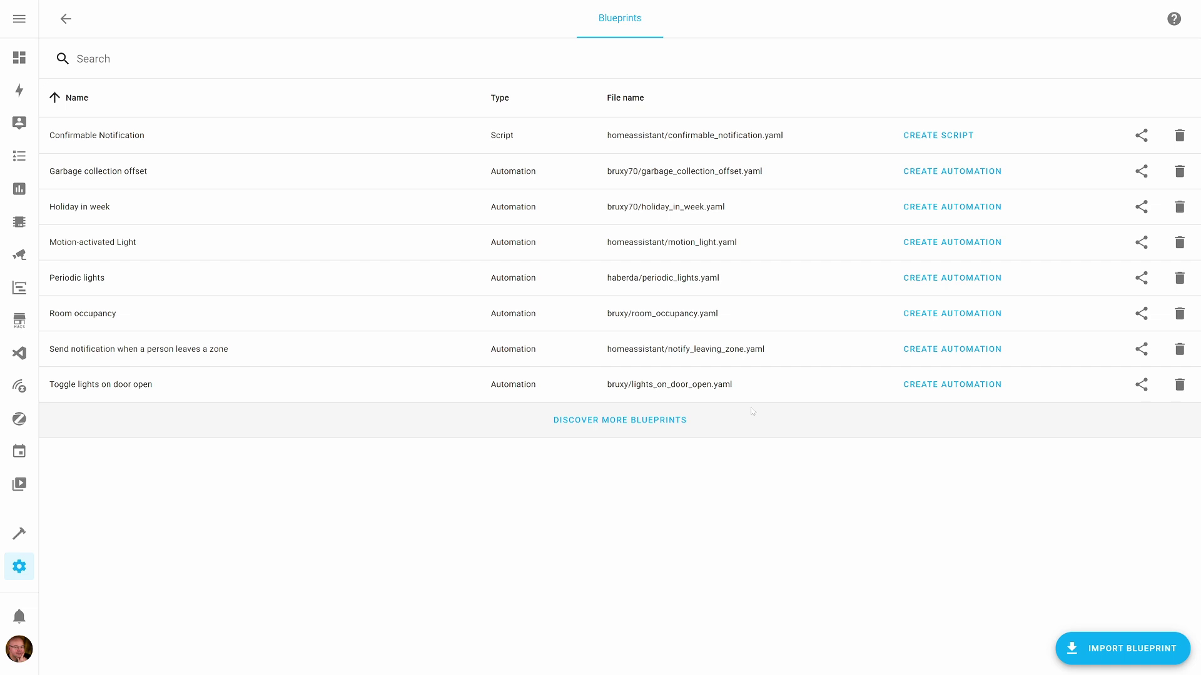
Step: Create and save an automation "Test Holiday in week" from the Holiday in week blueprint, using sensor.test and calendar.us_holidays as its entities
{"action": "left_click", "coordinate": [936, 207]}
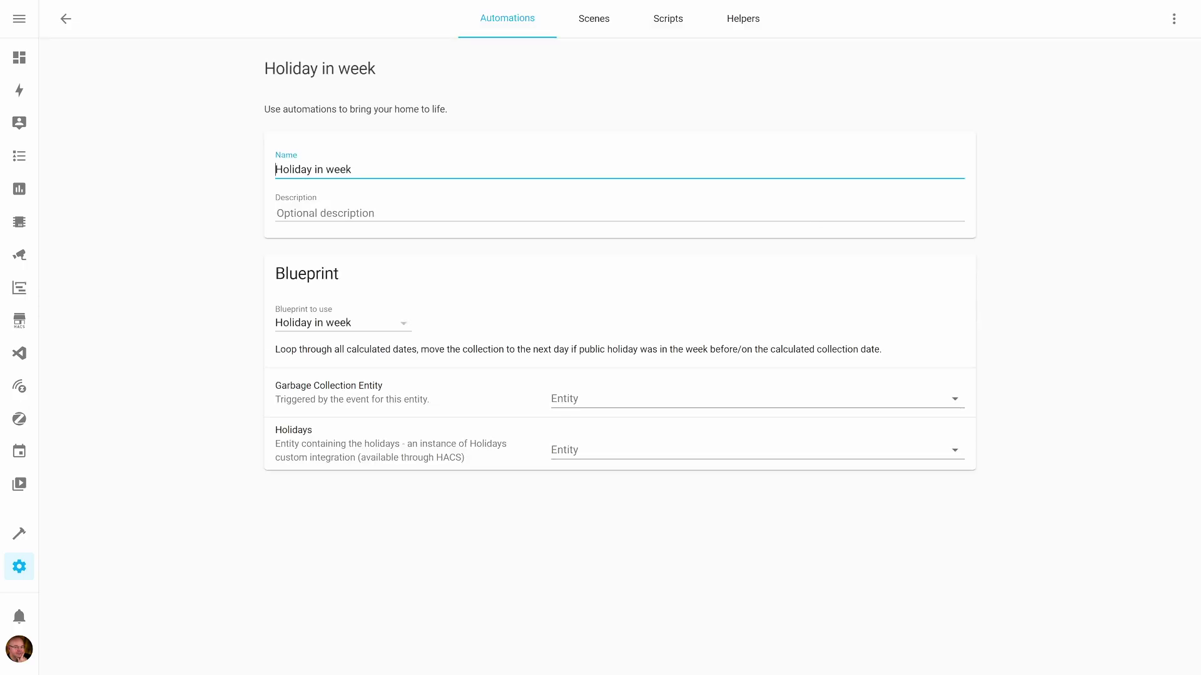
{"action": "type", "text": "Test"}
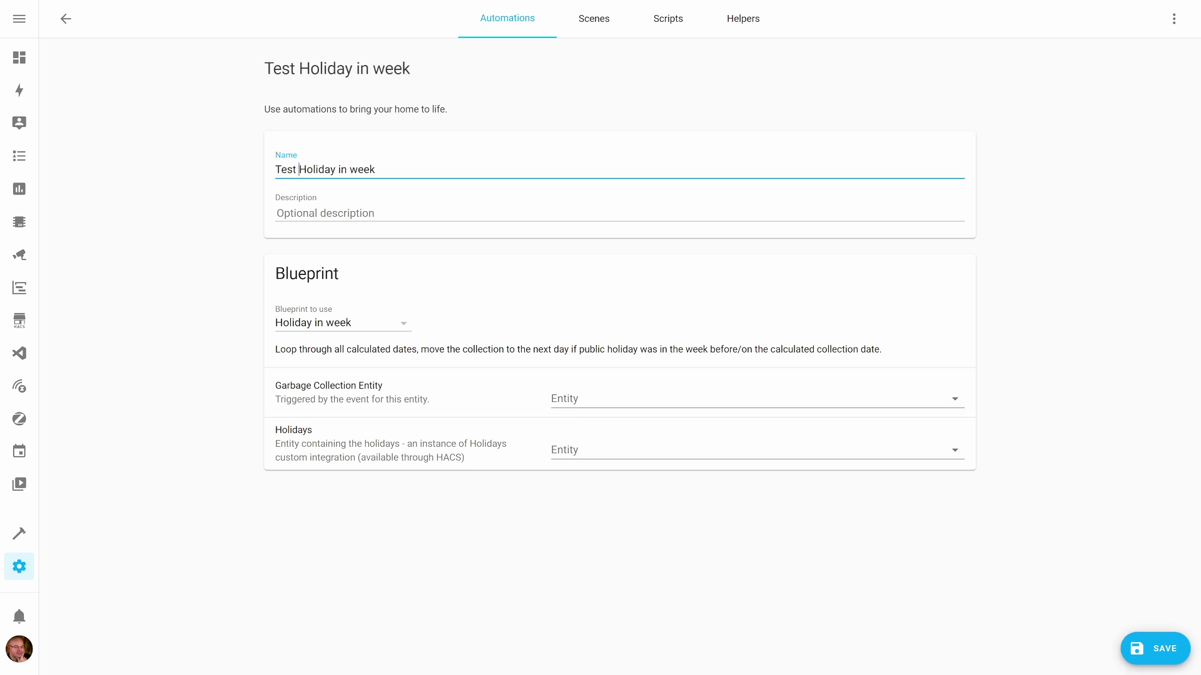
{"action": "left_click", "coordinate": [554, 398]}
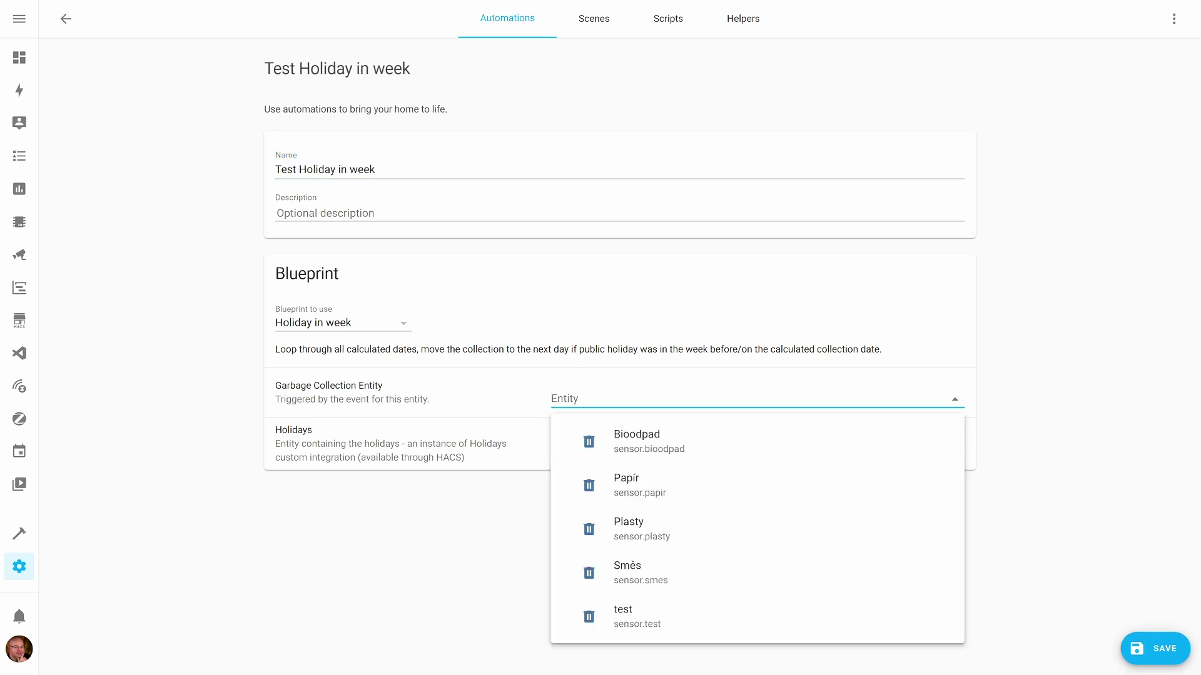
{"action": "left_click", "coordinate": [646, 618]}
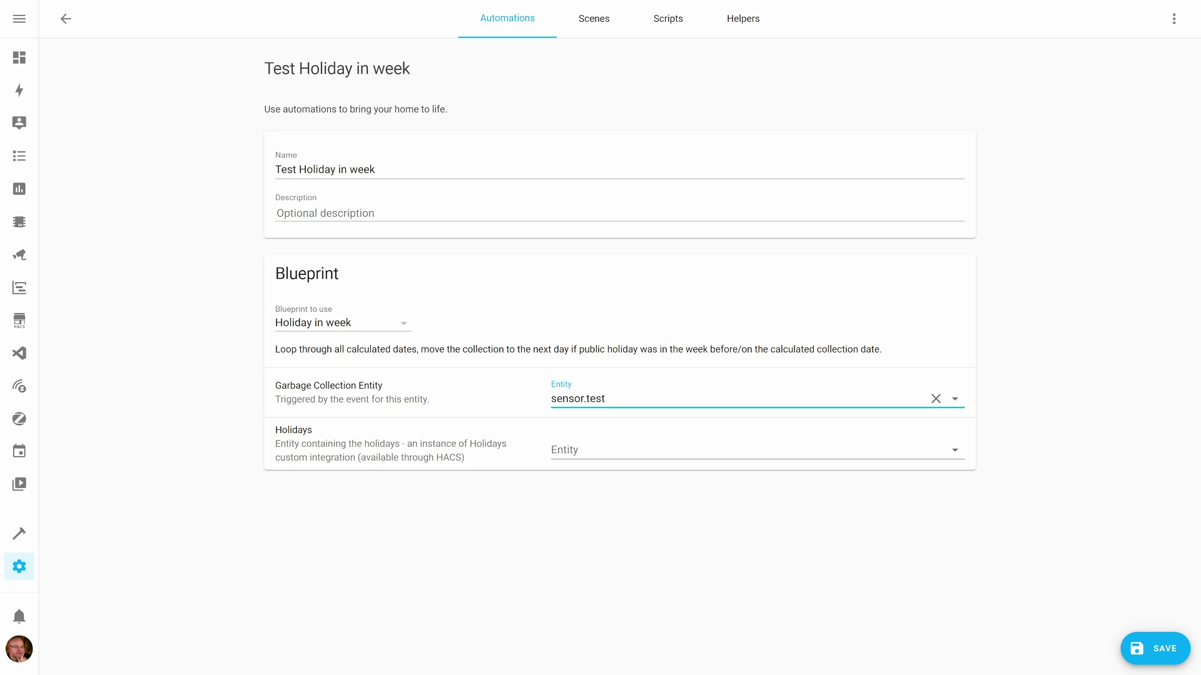
{"action": "left_click", "coordinate": [626, 450]}
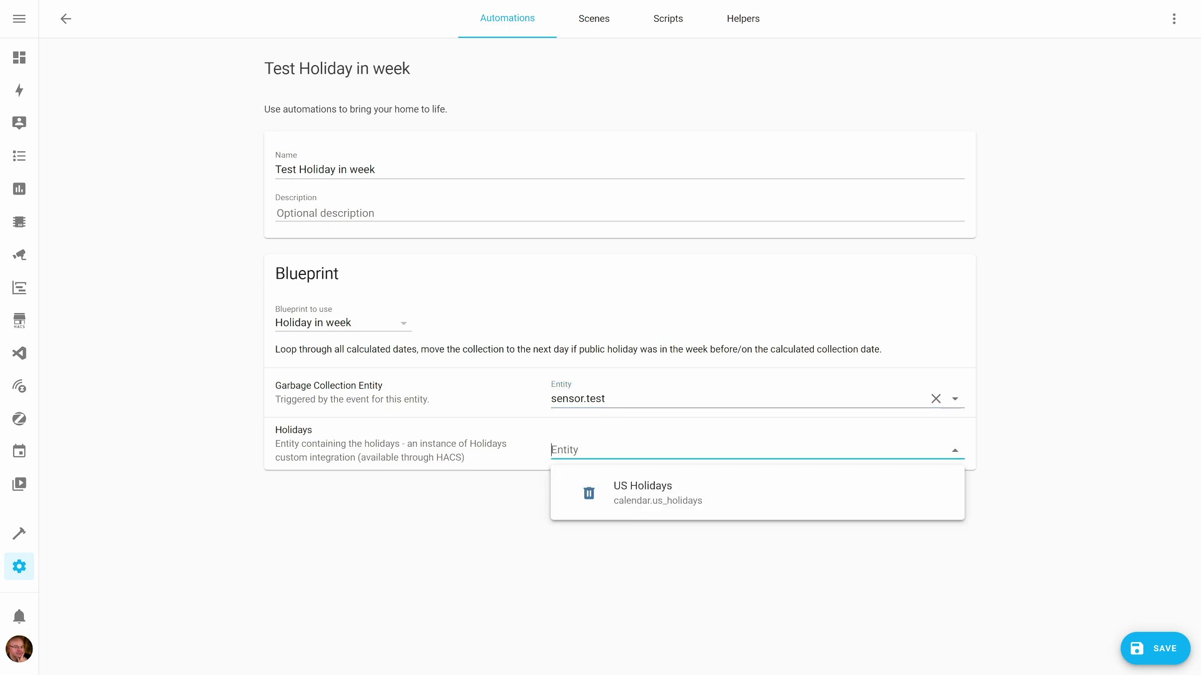
{"action": "left_click", "coordinate": [653, 501]}
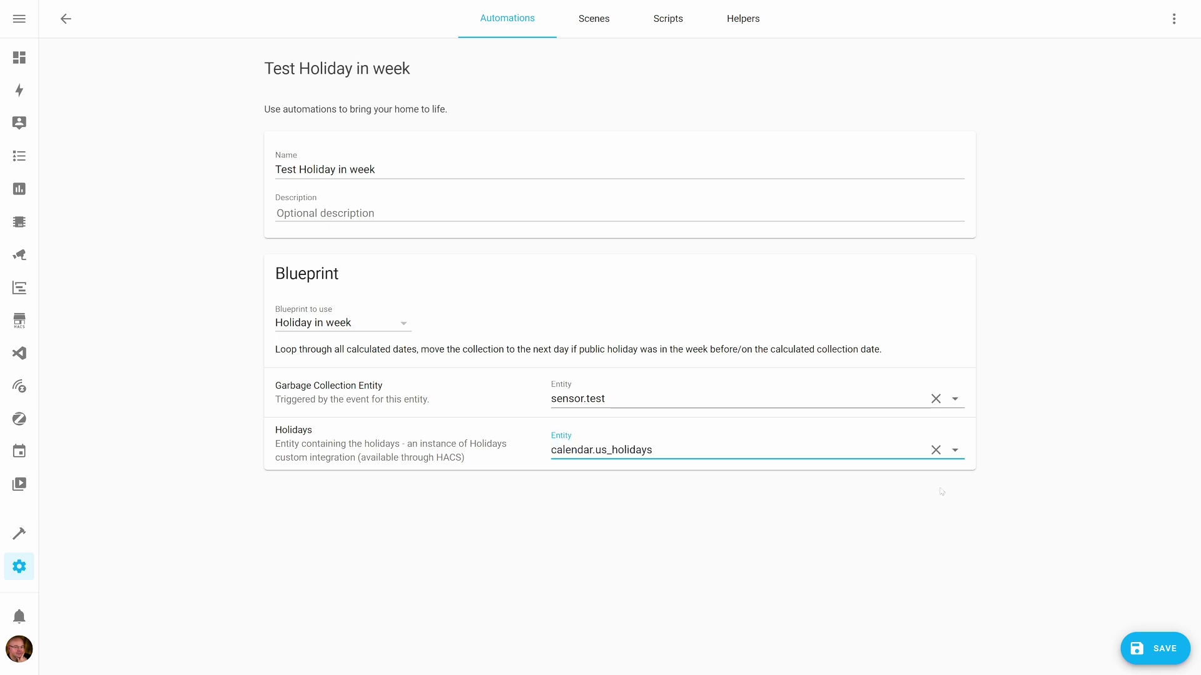
{"action": "left_click", "coordinate": [1137, 649]}
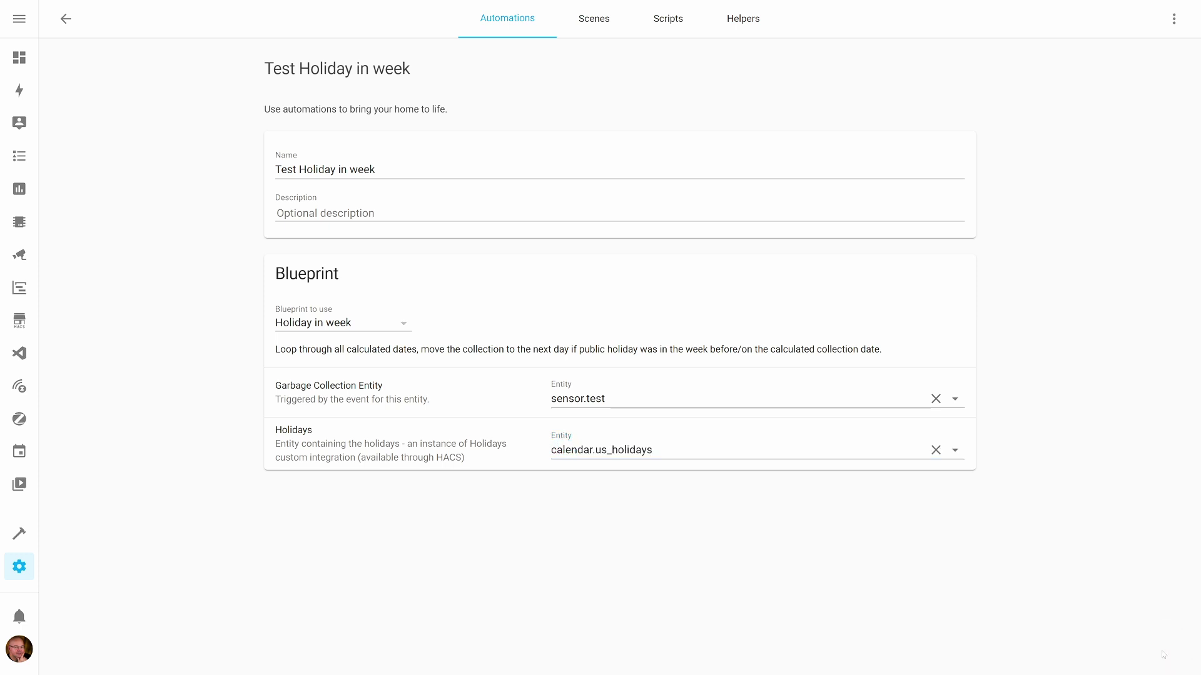
Step: Resubmit the configuration of the test Garbage Collection entry in Devices & Services, keeping its weekly frequency and January to December collection months
{"action": "left_click", "coordinate": [19, 566]}
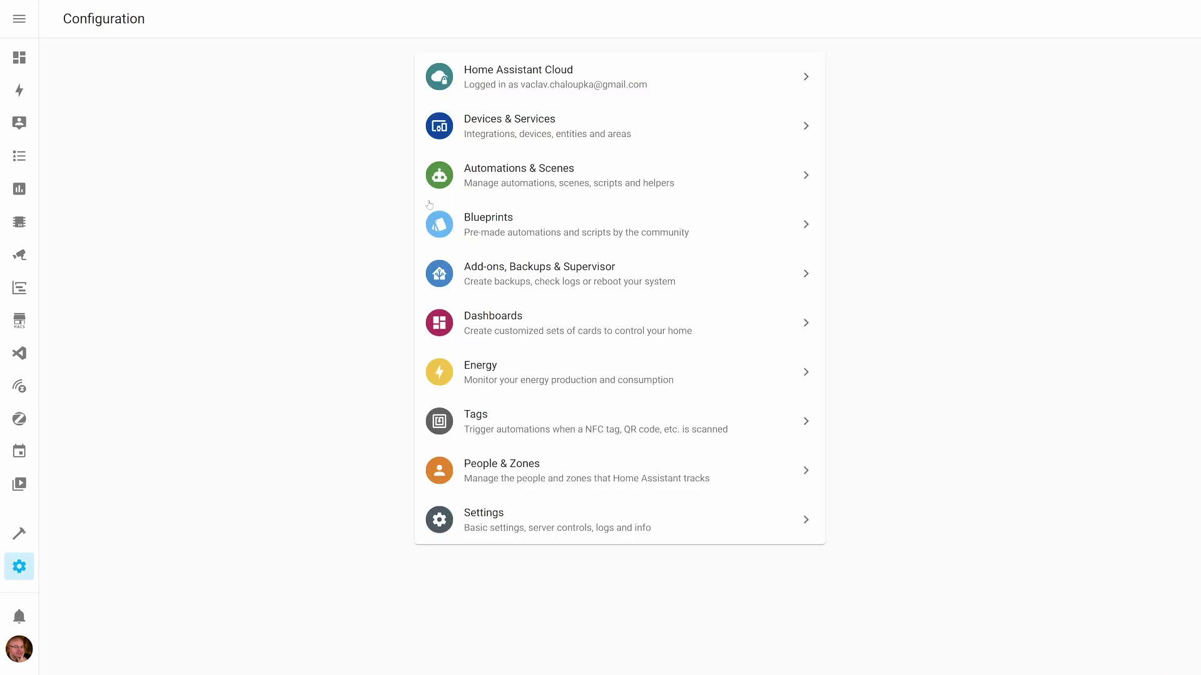
{"action": "left_click", "coordinate": [513, 129]}
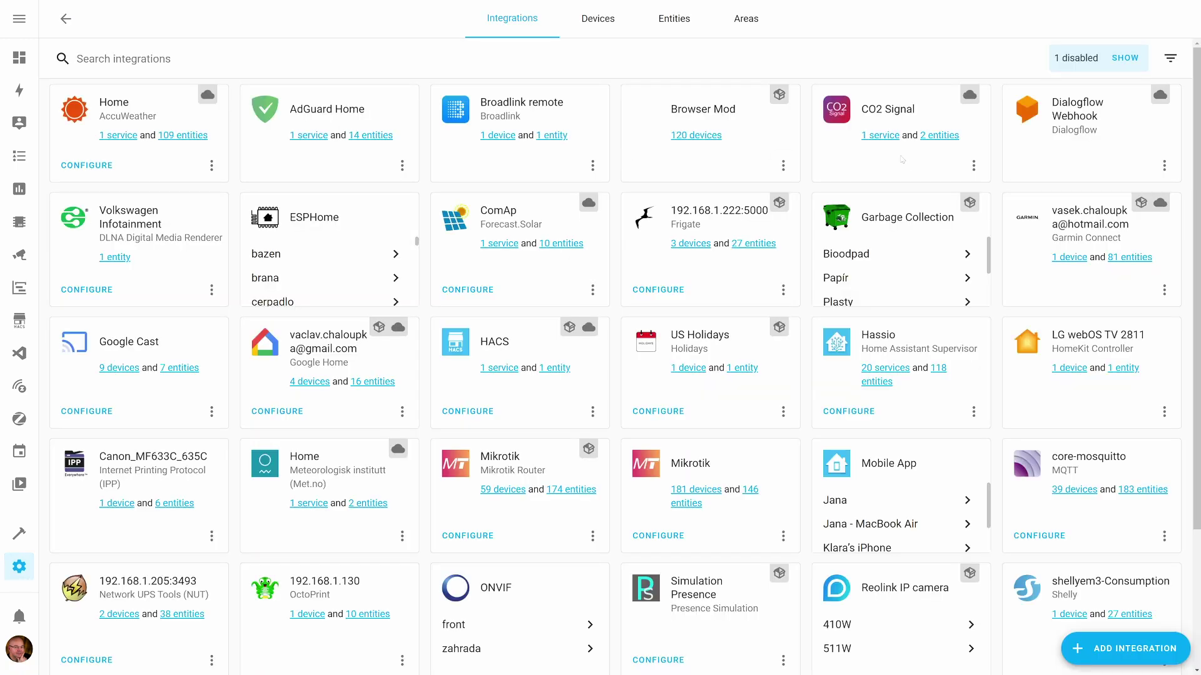
{"action": "scroll", "coordinate": [920, 278], "scroll_direction": "down", "scroll_amount": 2}
{"action": "left_click", "coordinate": [858, 286]}
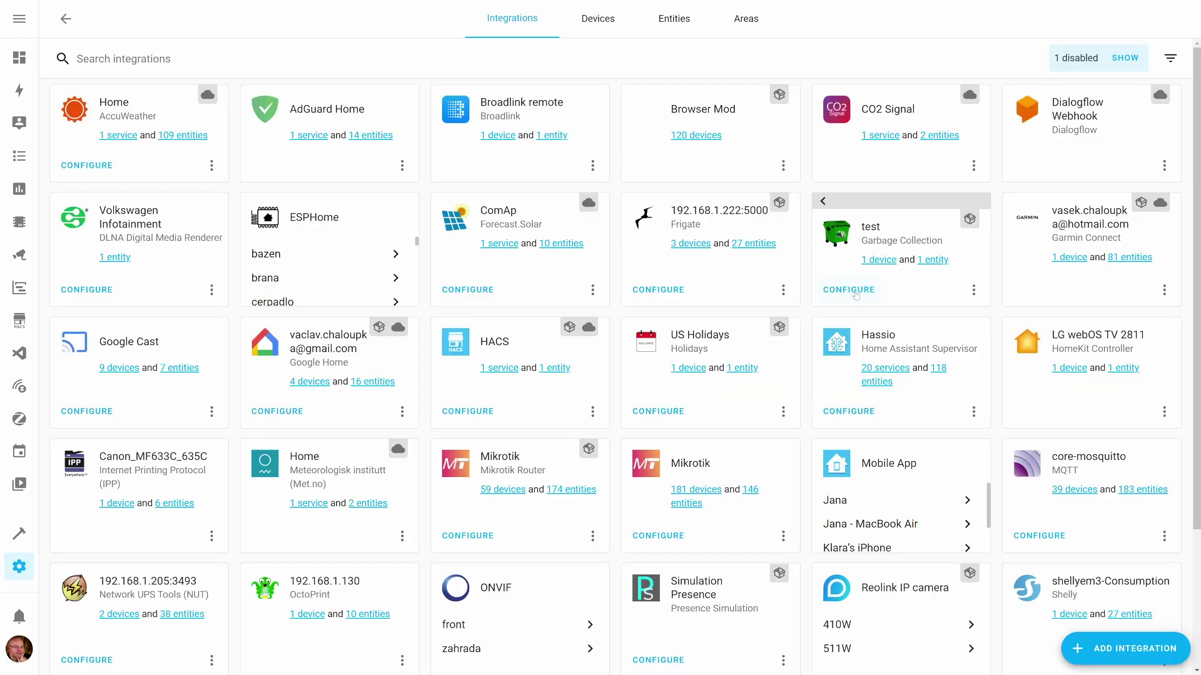
{"action": "left_click", "coordinate": [857, 292]}
{"action": "scroll", "coordinate": [763, 531], "scroll_direction": "down", "scroll_amount": 3}
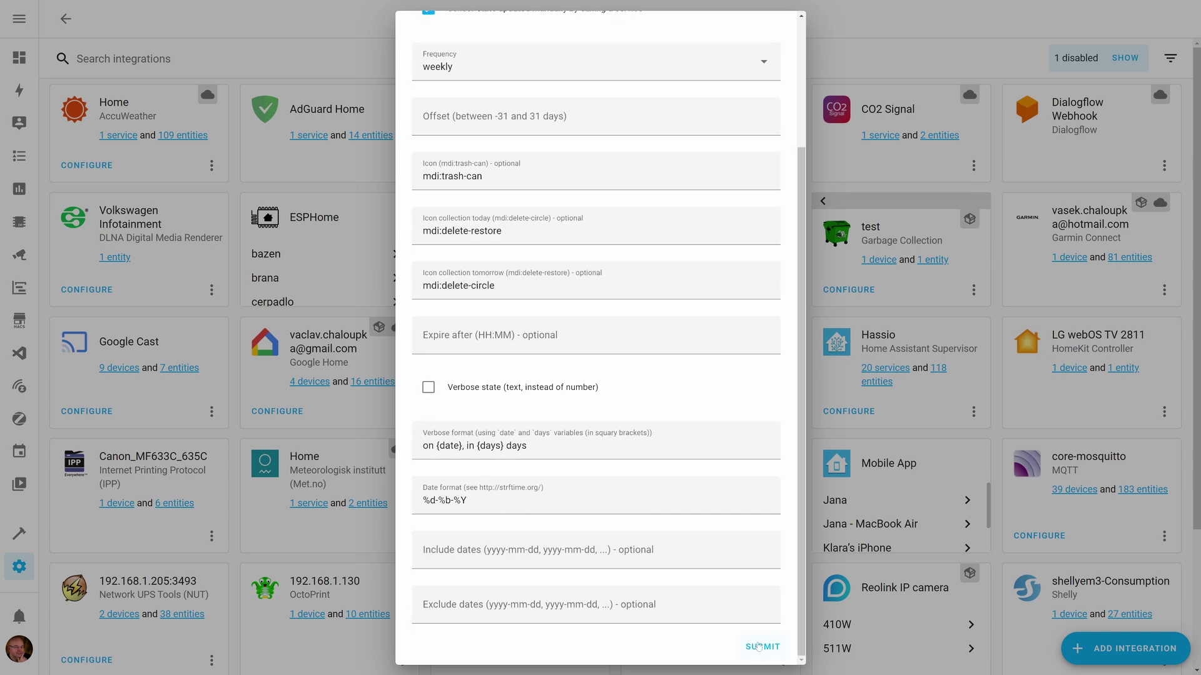
{"action": "left_click", "coordinate": [762, 643]}
{"action": "left_click", "coordinate": [771, 557]}
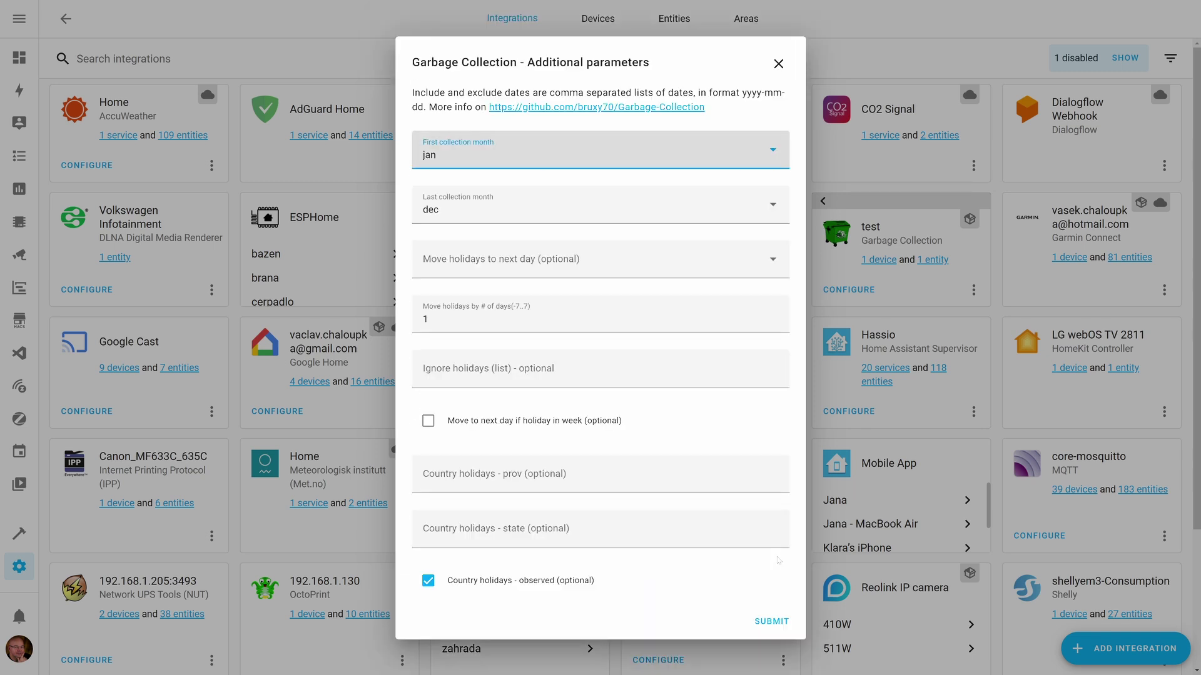
{"action": "left_click", "coordinate": [765, 621]}
{"action": "left_click", "coordinate": [704, 375]}
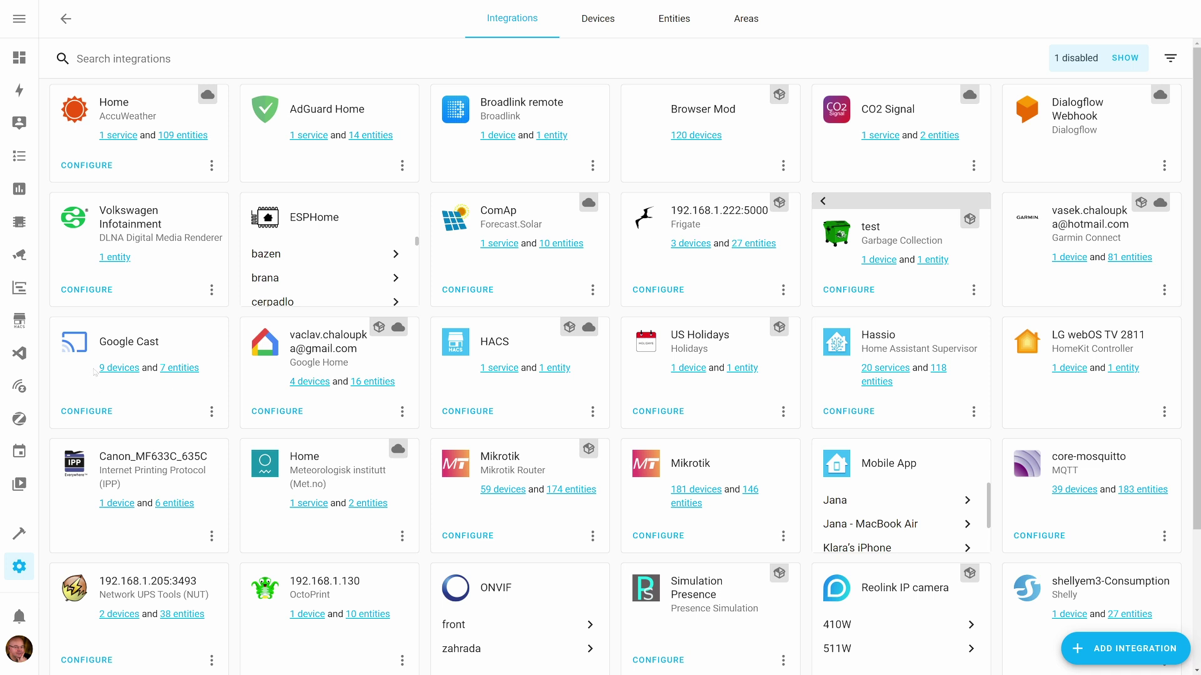
Step: Compare the test collections with US Holidays in the January and February 2022 calendar, and filter the Developer Tools entities for sensor.test
{"action": "left_click", "coordinate": [20, 453]}
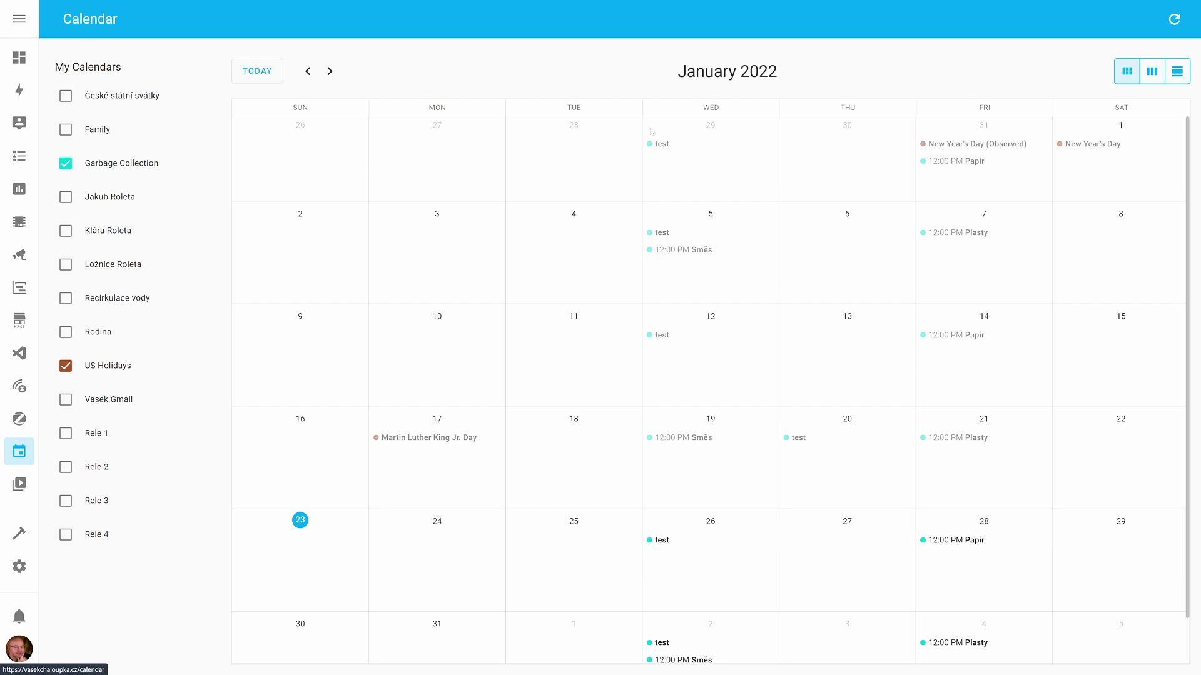
{"action": "left_click", "coordinate": [329, 70]}
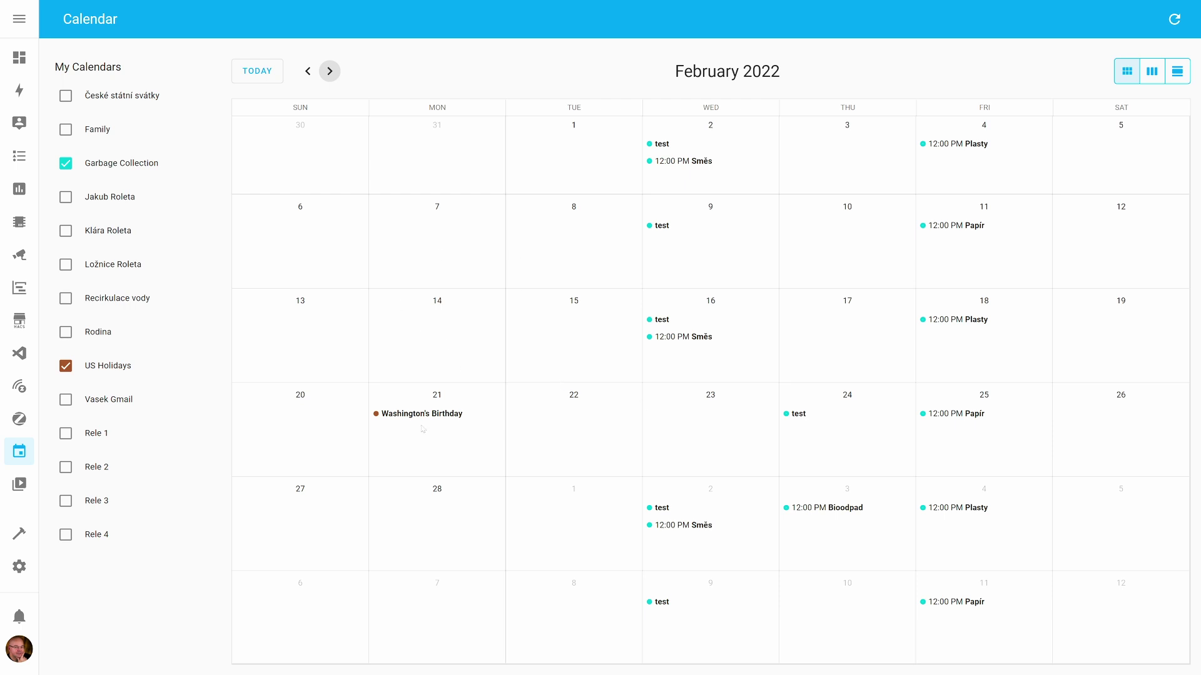
{"action": "left_click", "coordinate": [66, 366]}
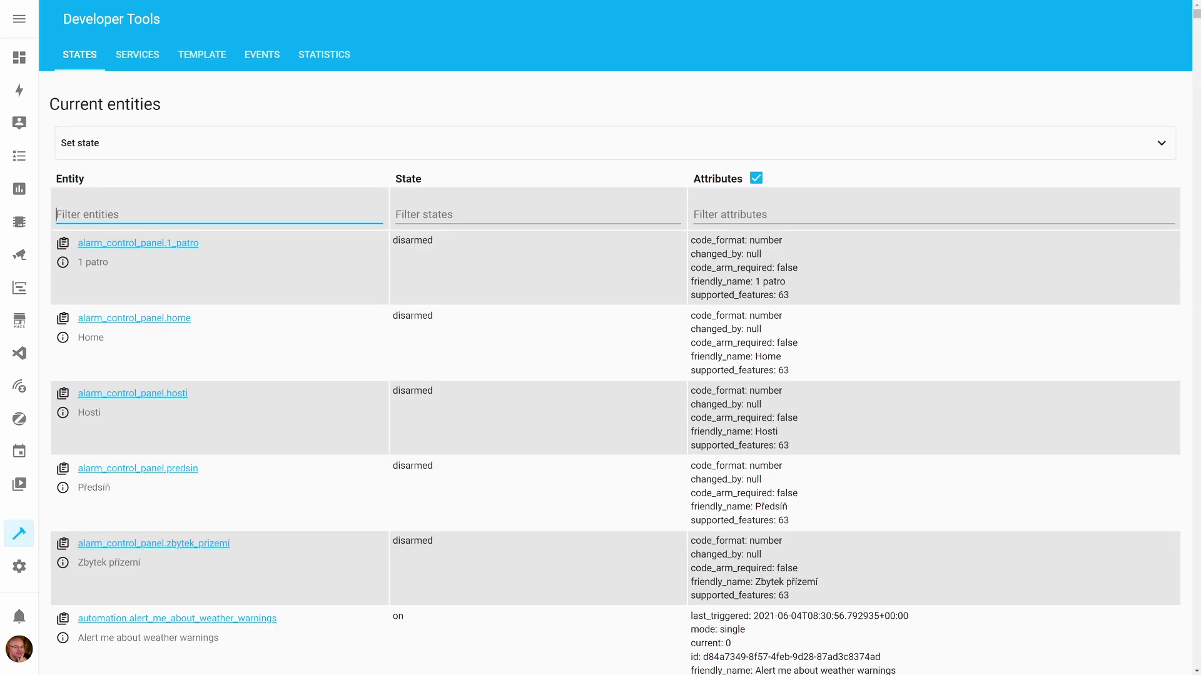
{"action": "type", "text": "sensor.test"}
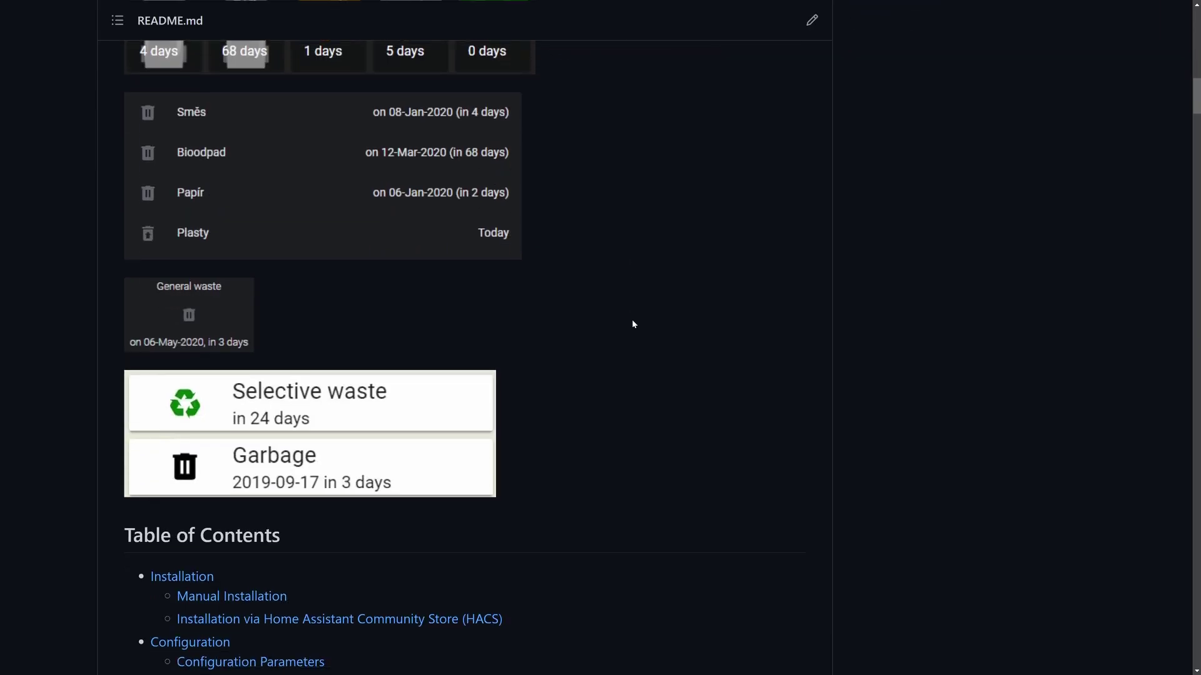
Step: Read the Configuration section of the Garbage-Collection README on GitHub about Config Flow and the deprecated YAML option, and return to Home Assistant
{"action": "scroll", "coordinate": [633, 323], "scroll_direction": "down", "scroll_amount": 10}
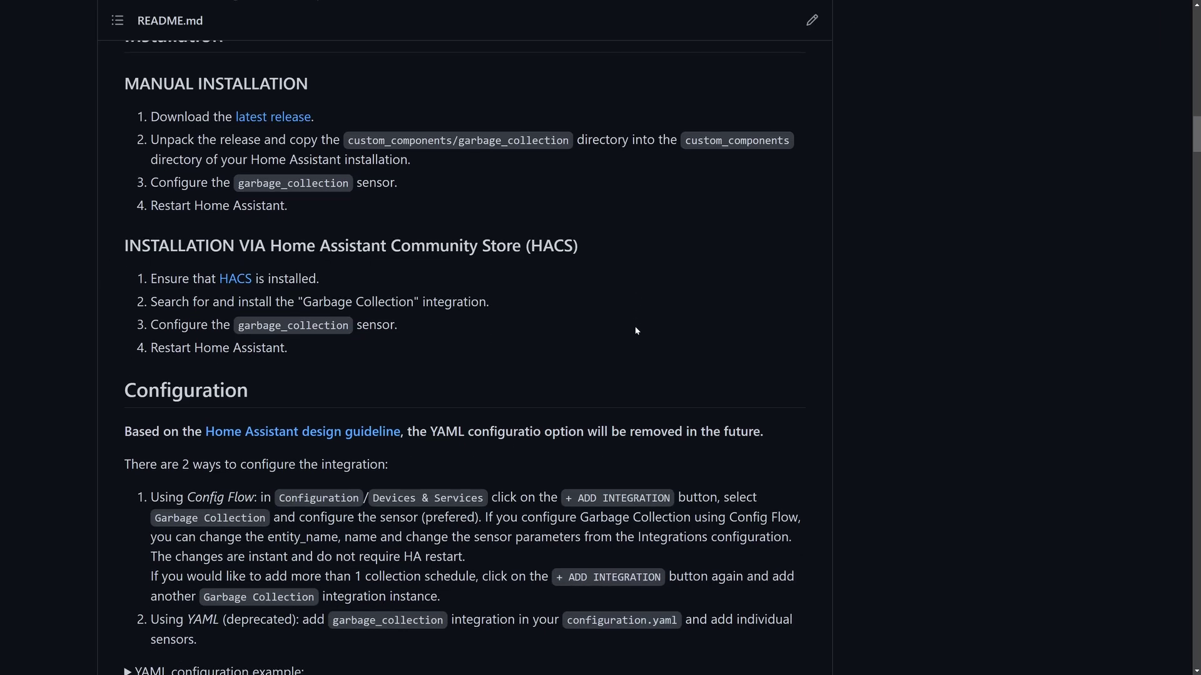
{"action": "scroll", "coordinate": [636, 331], "scroll_direction": "down", "scroll_amount": 3}
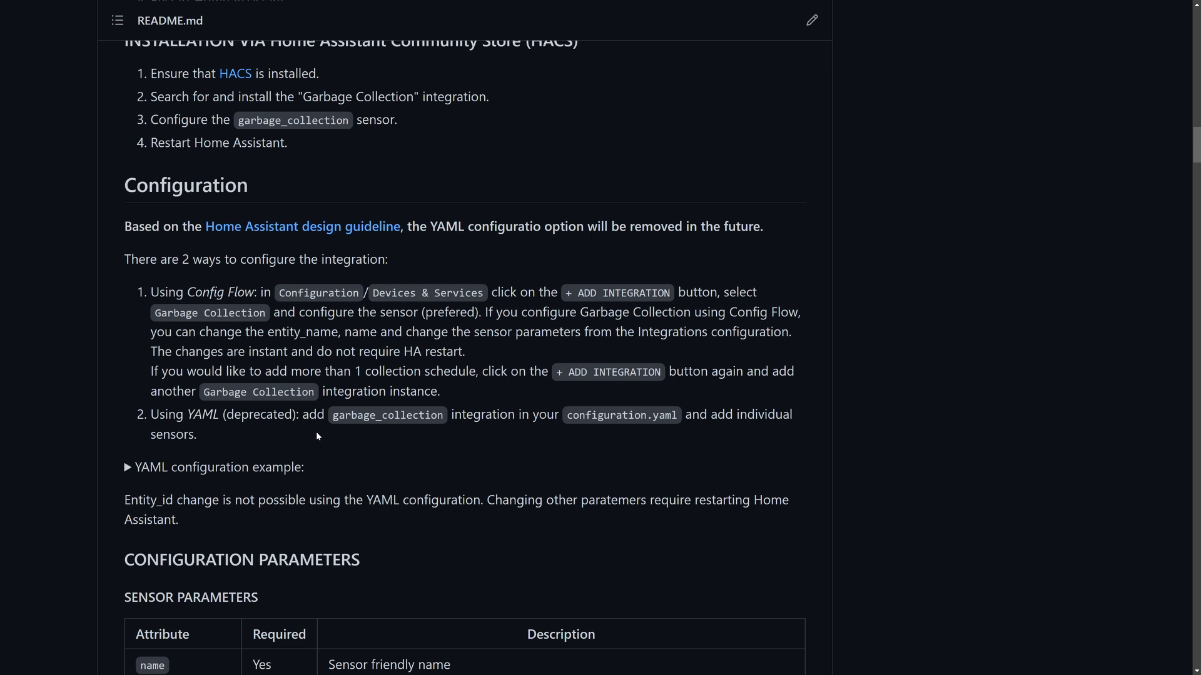
{"action": "key", "text": "ctrl+Tab"}
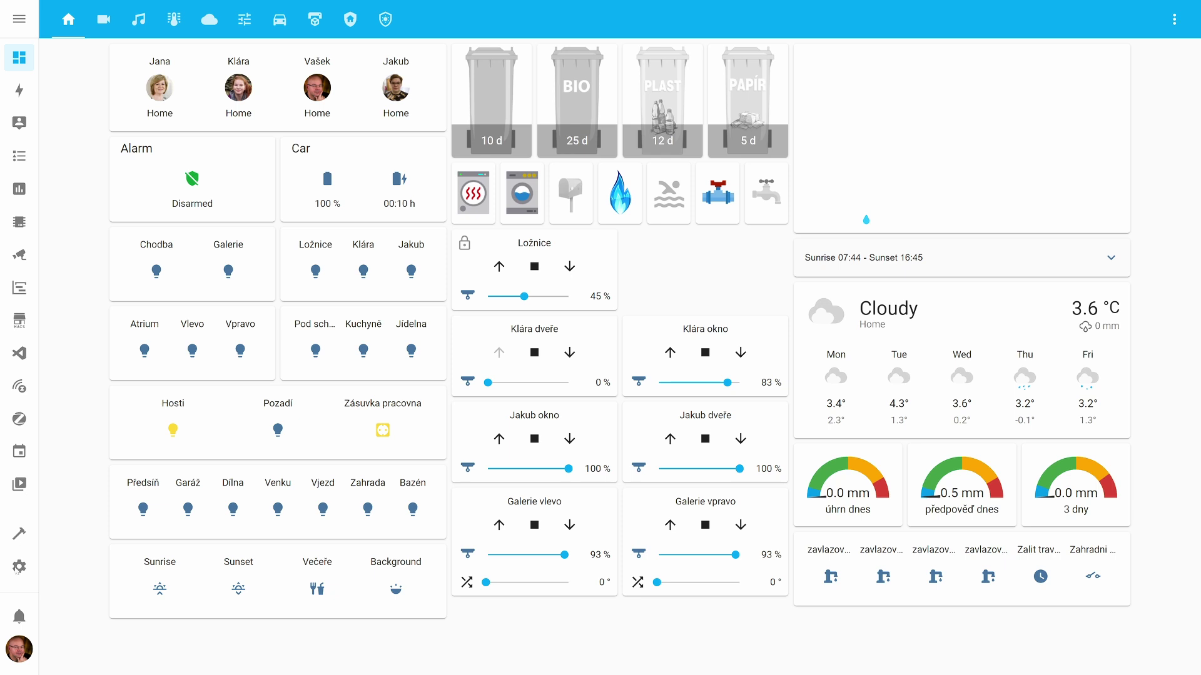
Step: Review the Garbage Collection integration and its calendar entries, and inspect the garbage_collection sensors in packages/garbage.yaml in the Visual Studio Code editor
{"action": "left_click", "coordinate": [19, 567]}
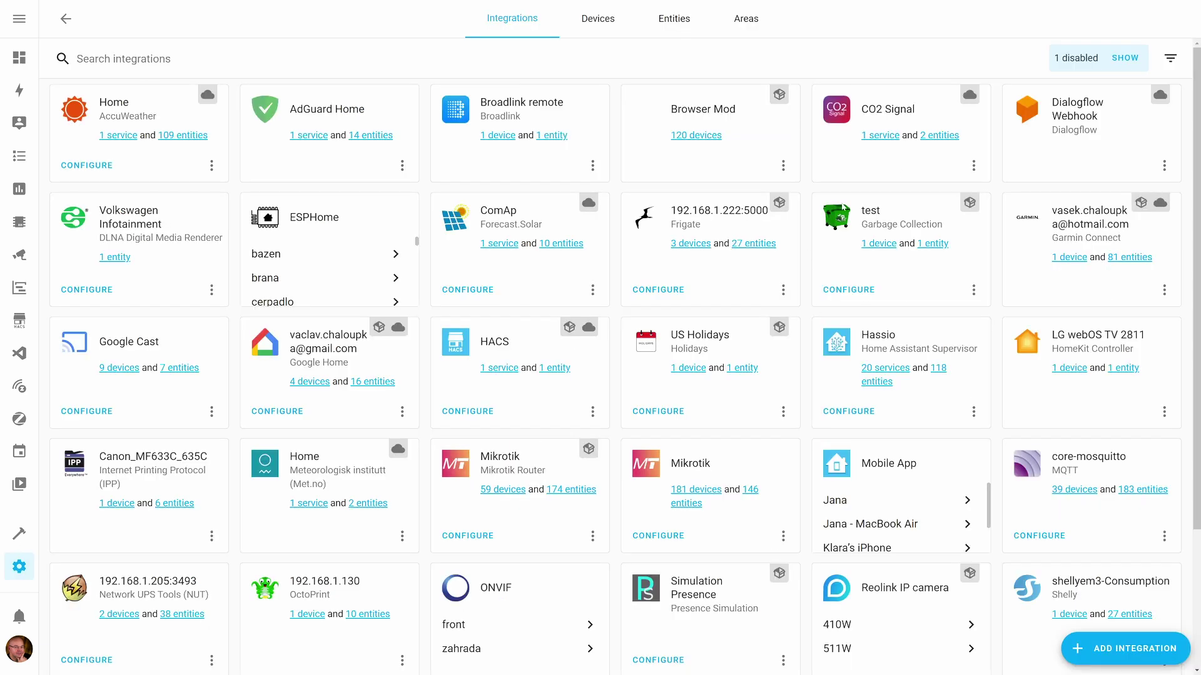
{"action": "left_click", "coordinate": [19, 451]}
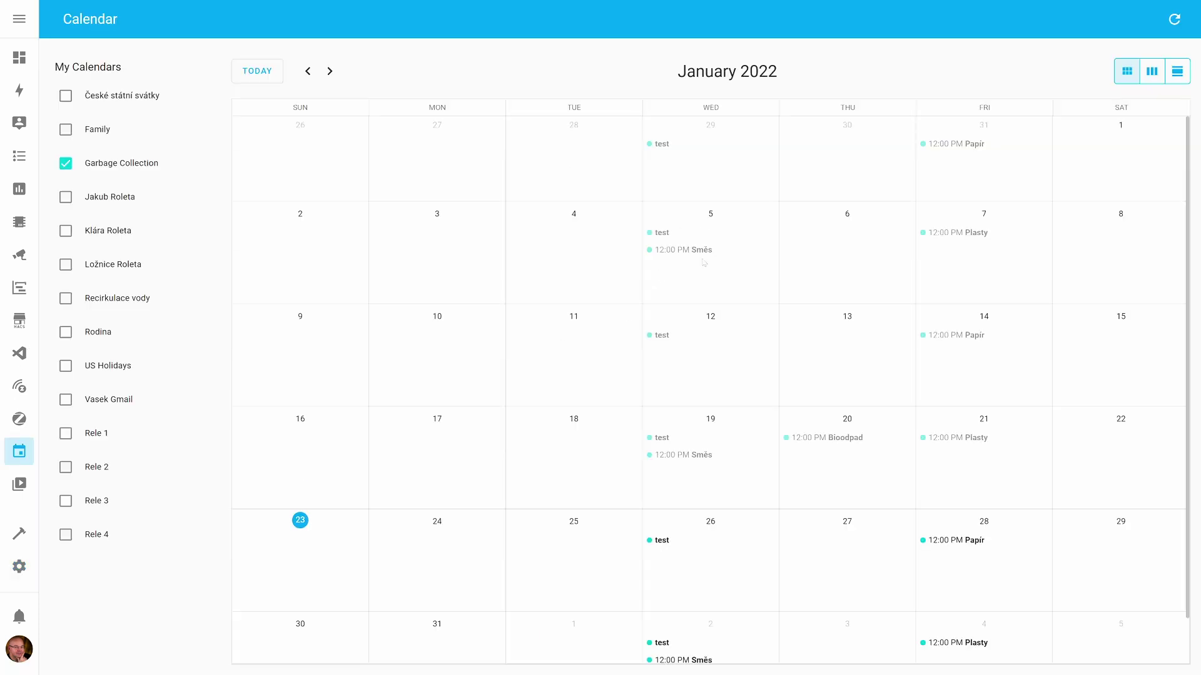
{"action": "left_click", "coordinate": [19, 353]}
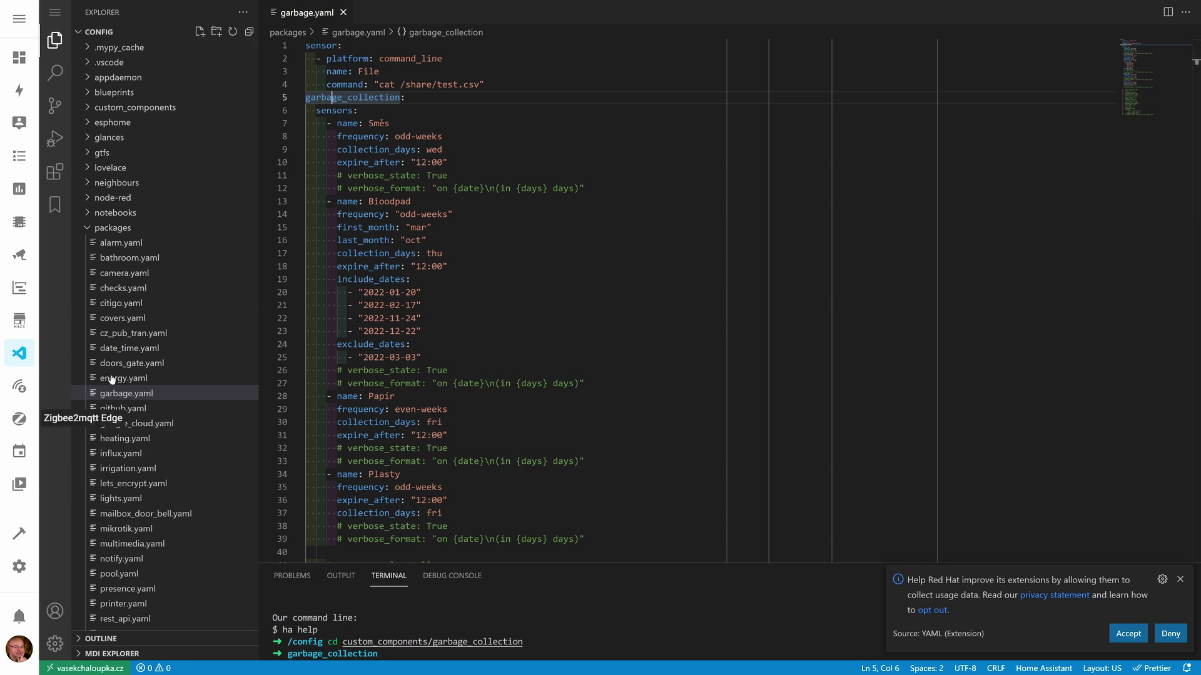
Step: Restart the Home Assistant server, confirming the restart, and return to the home dashboard
{"action": "left_click", "coordinate": [18, 582]}
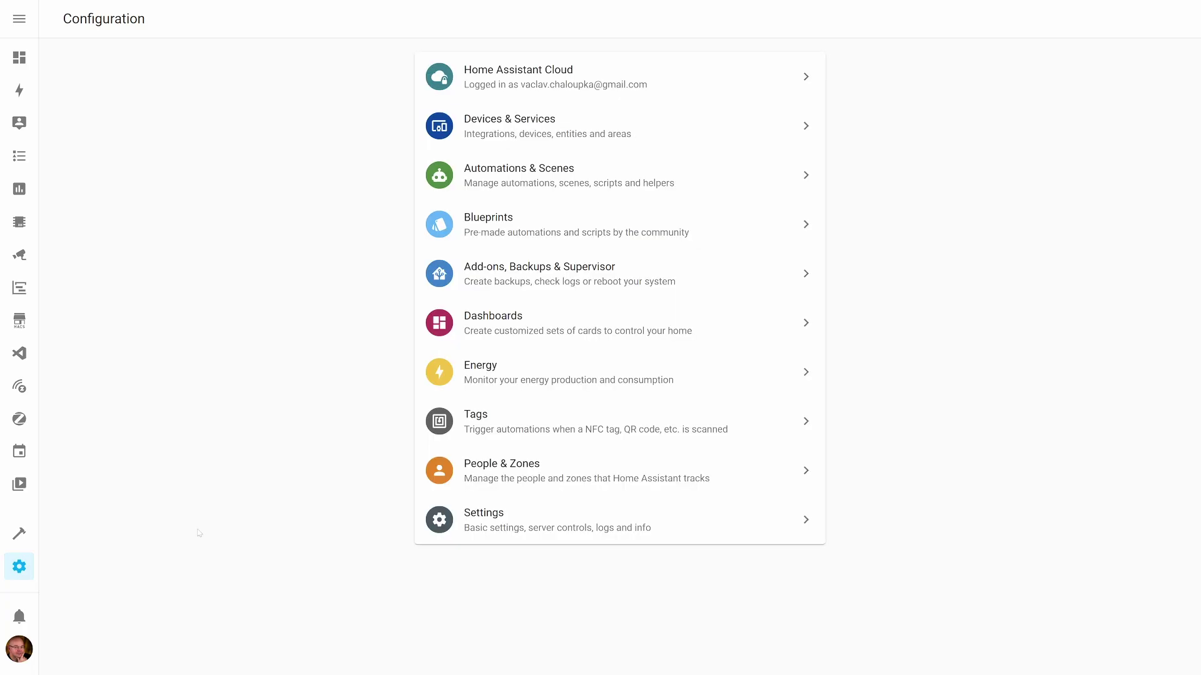
{"action": "left_click", "coordinate": [498, 532]}
{"action": "left_click", "coordinate": [601, 363]}
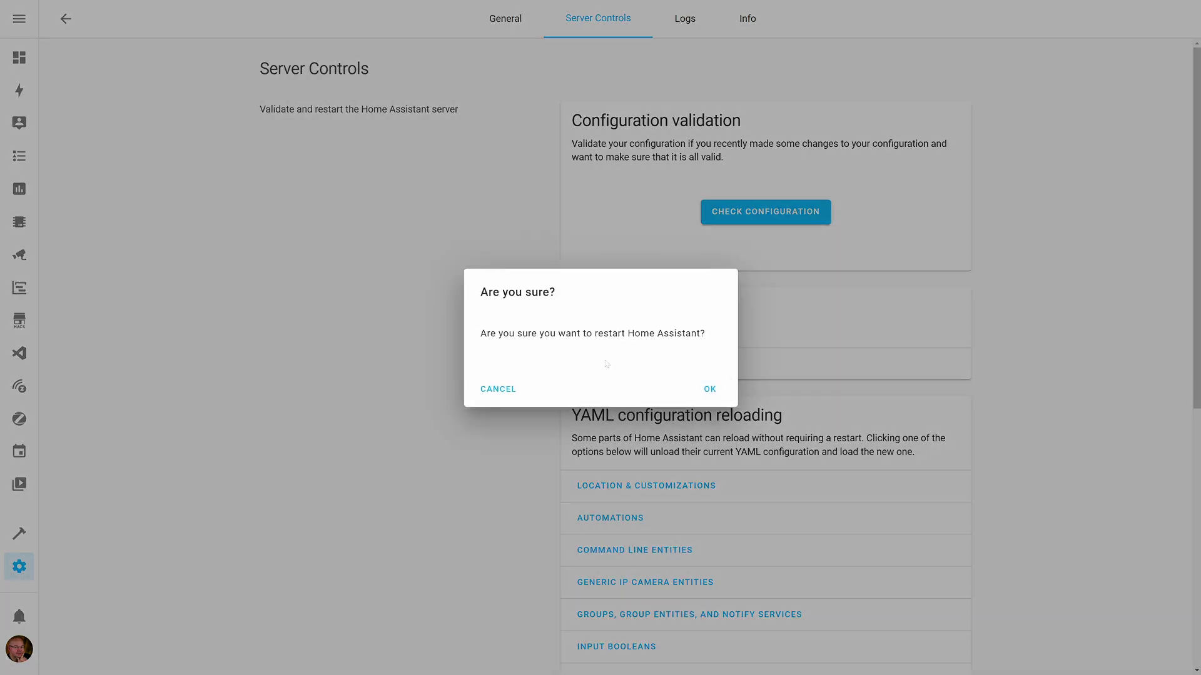
{"action": "left_click", "coordinate": [709, 391]}
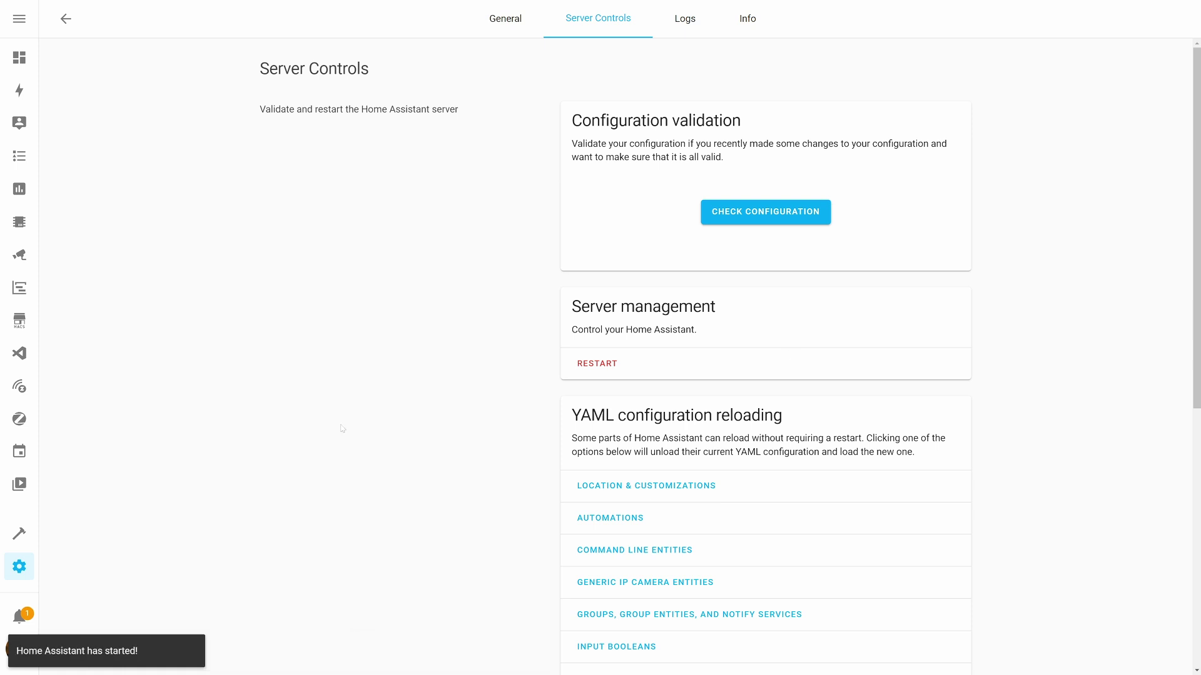
{"action": "left_click", "coordinate": [17, 58]}
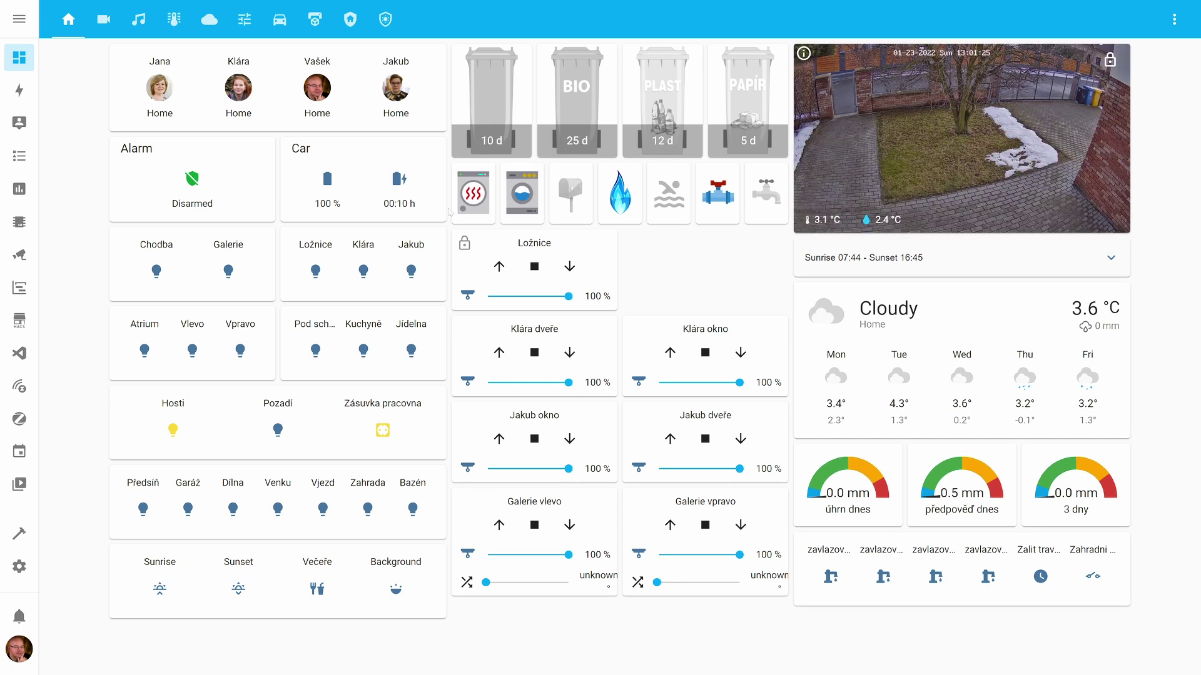
Step: Examine the Bioodpad Garbage Collection options, including frequency, include and exclude dates and collection days, and close the dialog without saving
{"action": "left_click", "coordinate": [26, 570]}
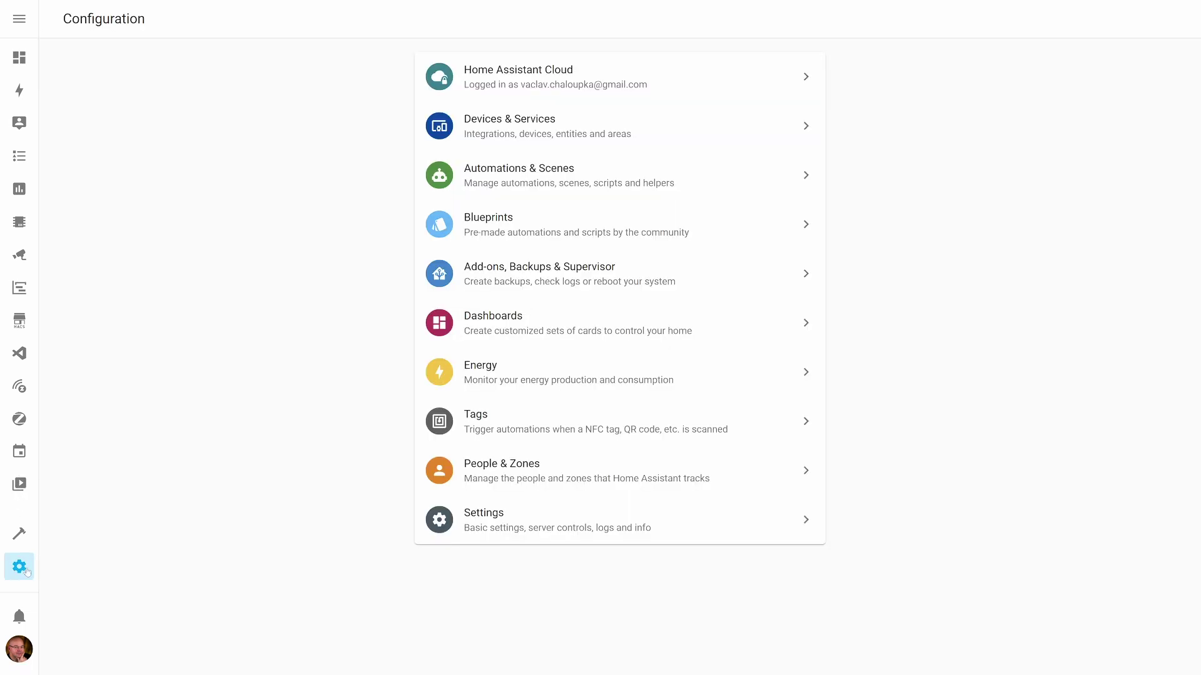
{"action": "left_click", "coordinate": [514, 136]}
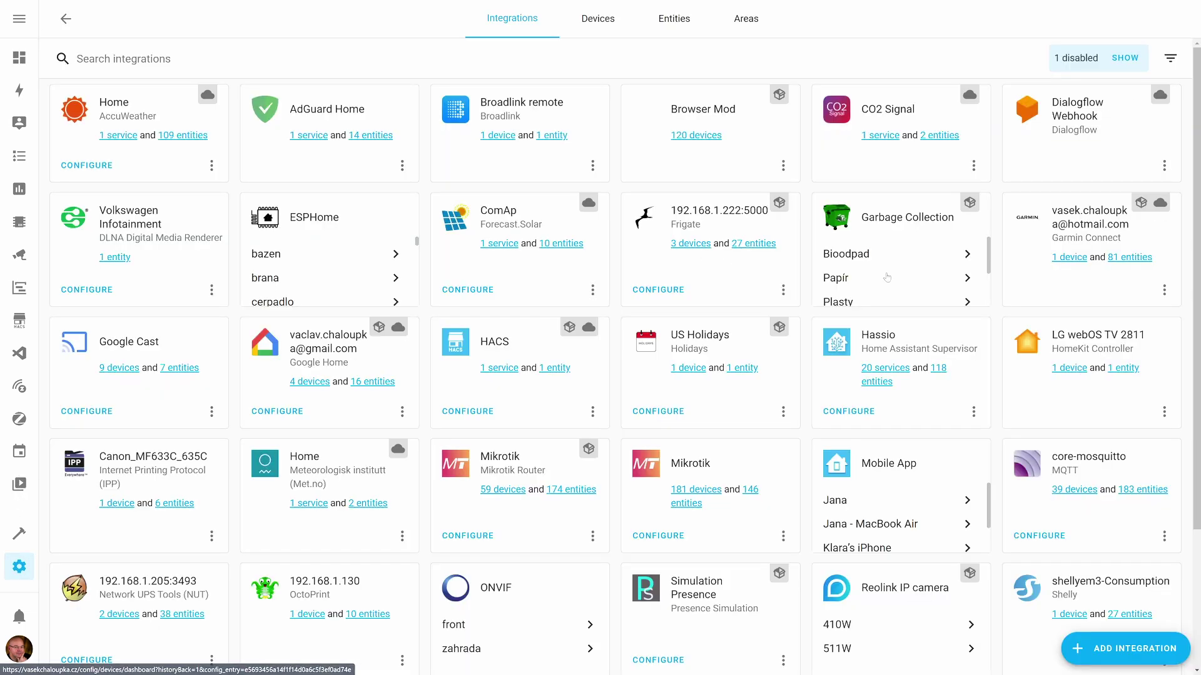
{"action": "left_click", "coordinate": [847, 258]}
{"action": "left_click", "coordinate": [849, 290]}
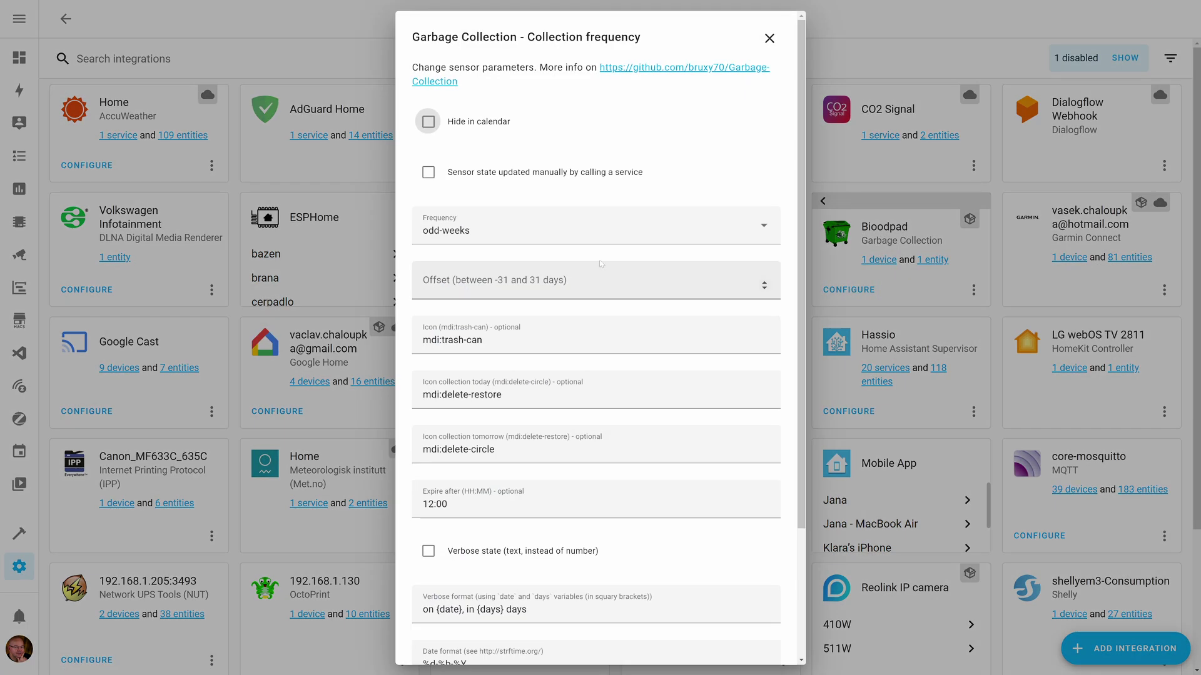
{"action": "scroll", "coordinate": [489, 115], "scroll_direction": "down", "scroll_amount": 3}
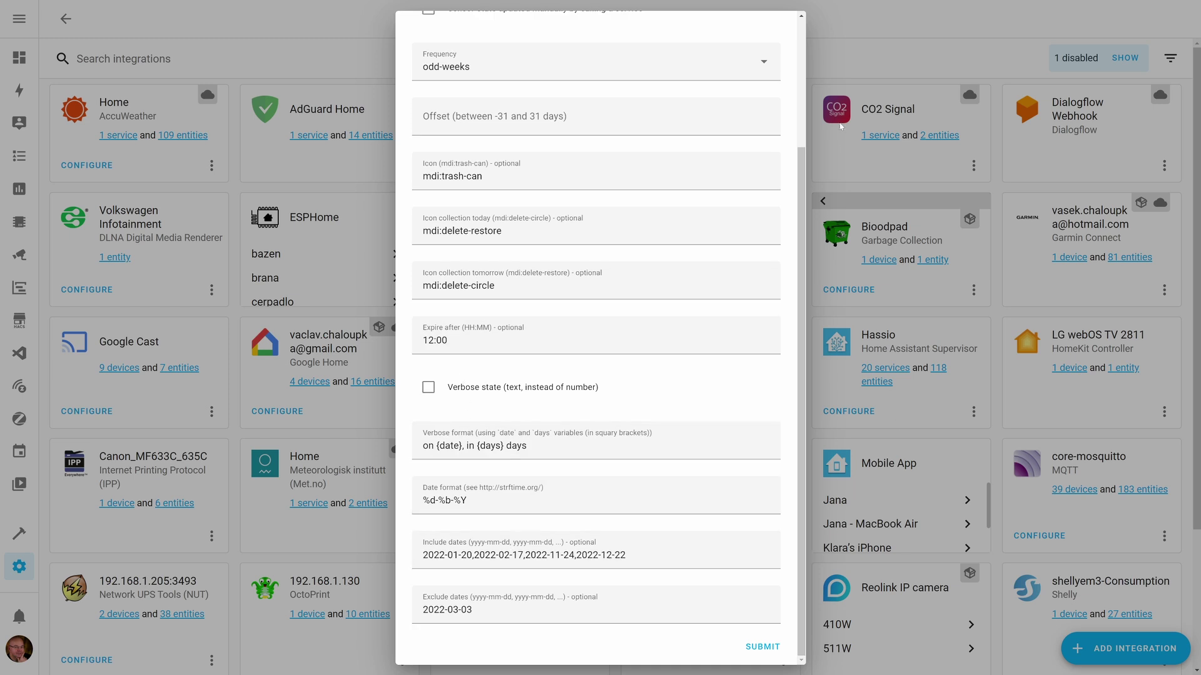
{"action": "left_click", "coordinate": [775, 650]}
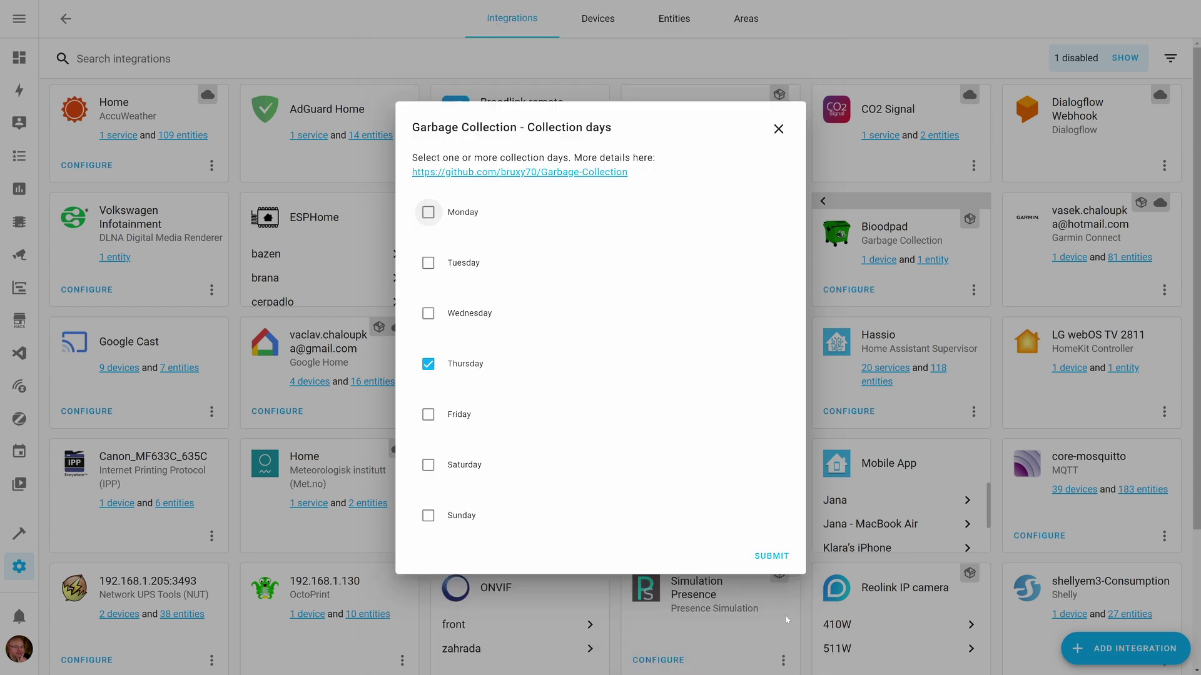
{"action": "left_click", "coordinate": [778, 129]}
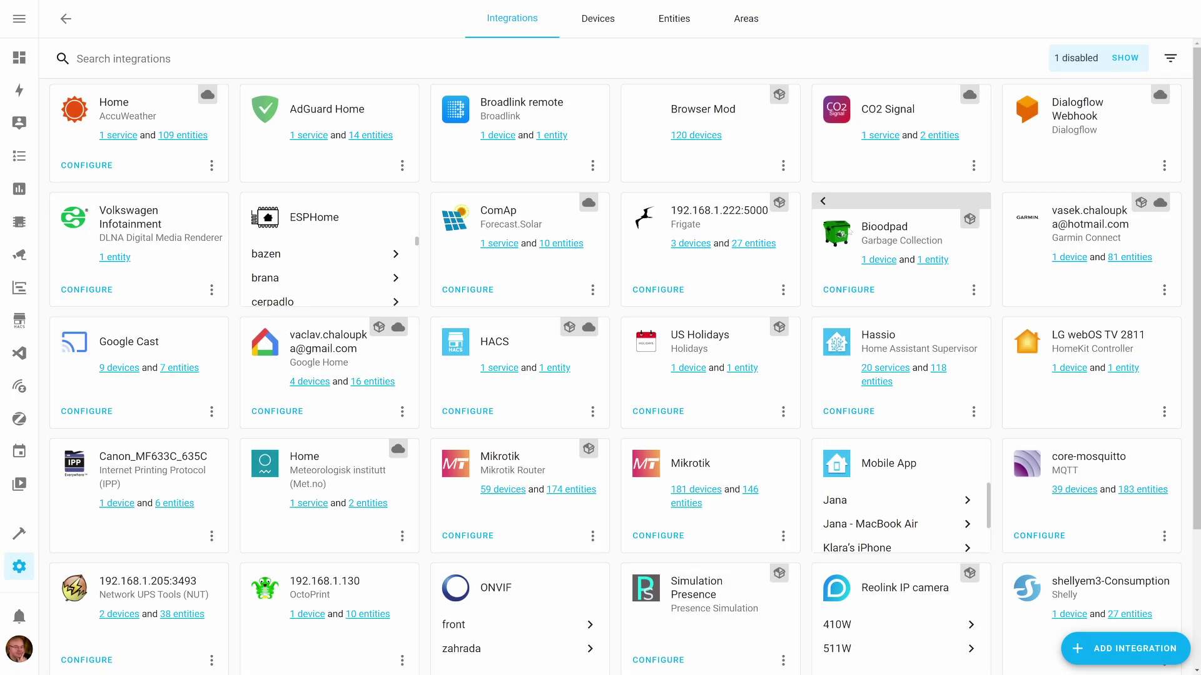
Step: Load the full Home Assistant log and examine the garbage_collection entries about importing sensors from YAML configuration
{"action": "key", "text": "alt+Left"}
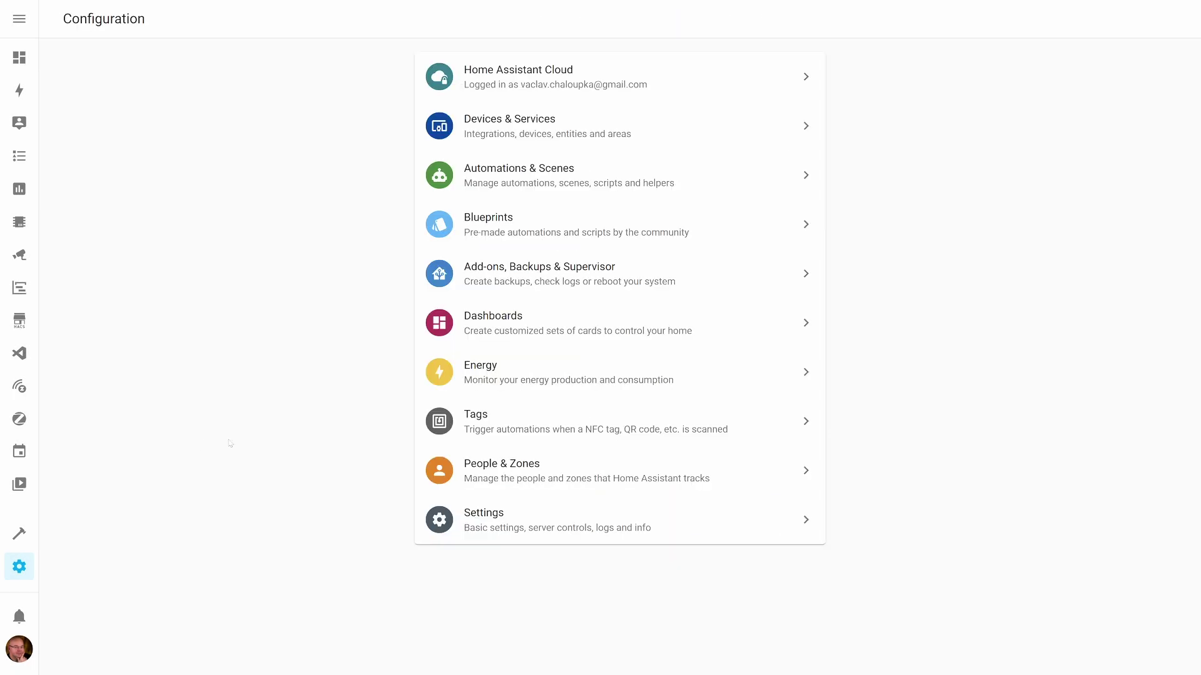
{"action": "left_click", "coordinate": [485, 519]}
{"action": "left_click", "coordinate": [684, 18]}
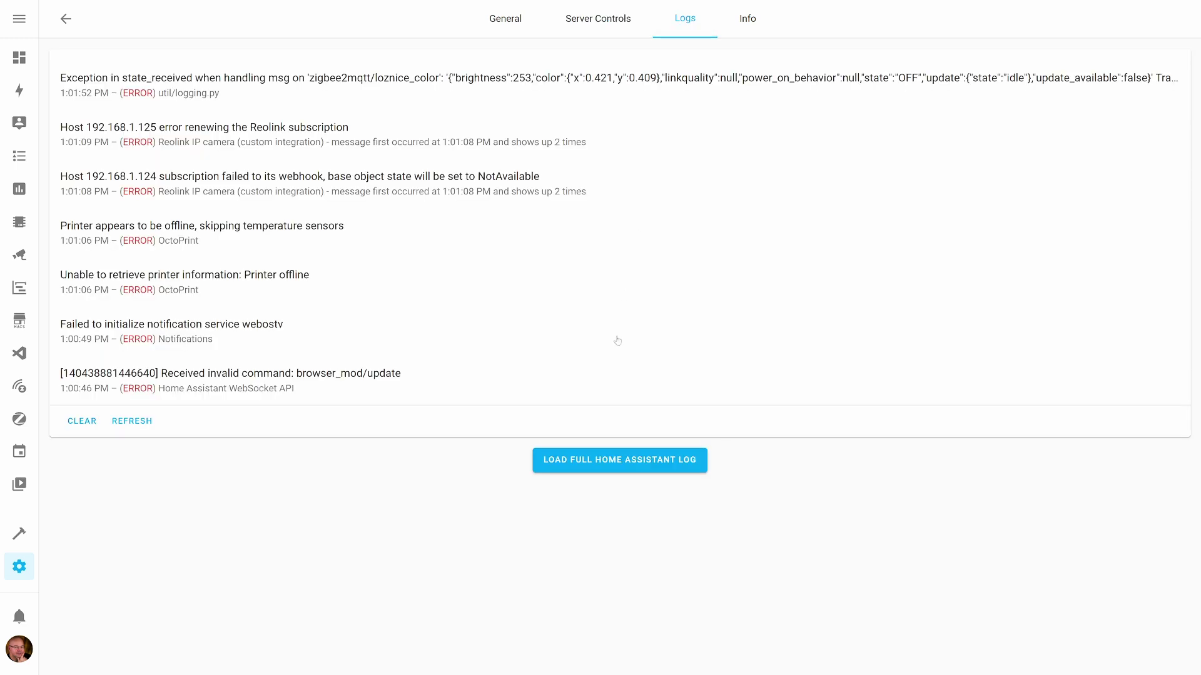
{"action": "left_click", "coordinate": [613, 461]}
{"action": "scroll", "coordinate": [610, 357], "scroll_direction": "down", "scroll_amount": 15}
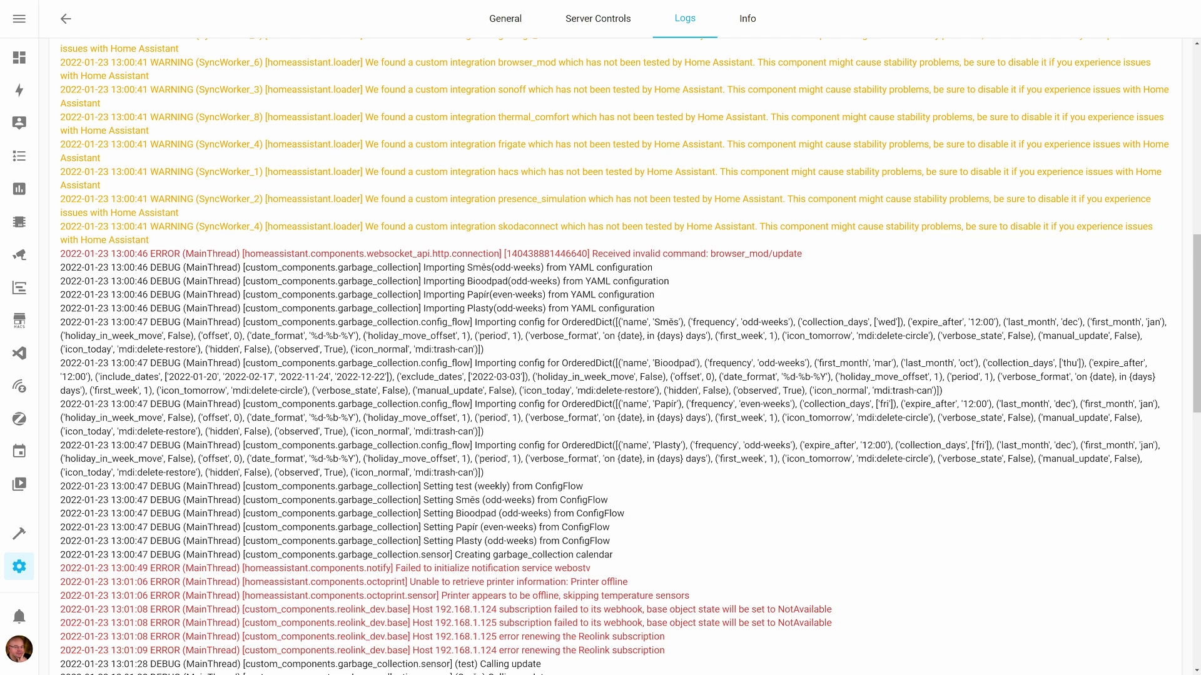
{"action": "scroll", "coordinate": [610, 356], "scroll_direction": "down", "scroll_amount": 2}
{"action": "scroll", "coordinate": [610, 356], "scroll_direction": "up", "scroll_amount": 3}
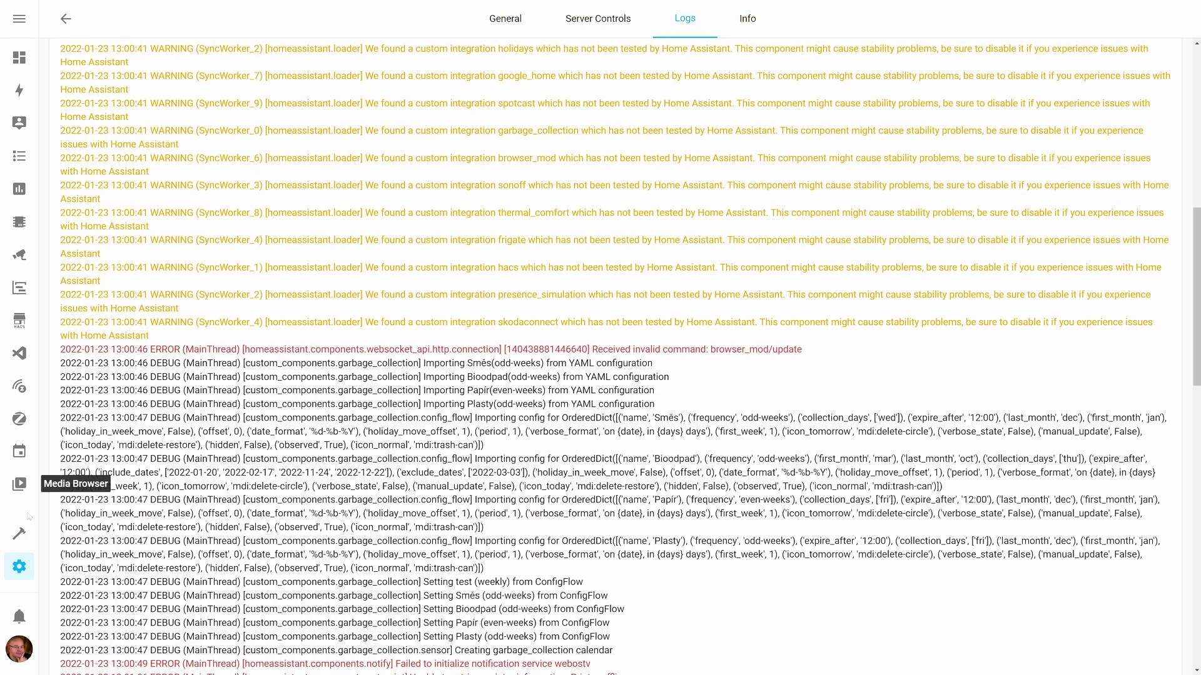
Step: Restart Home Assistant a second time from the server controls and confirm the restart
{"action": "left_click", "coordinate": [19, 566]}
{"action": "left_click", "coordinate": [536, 521]}
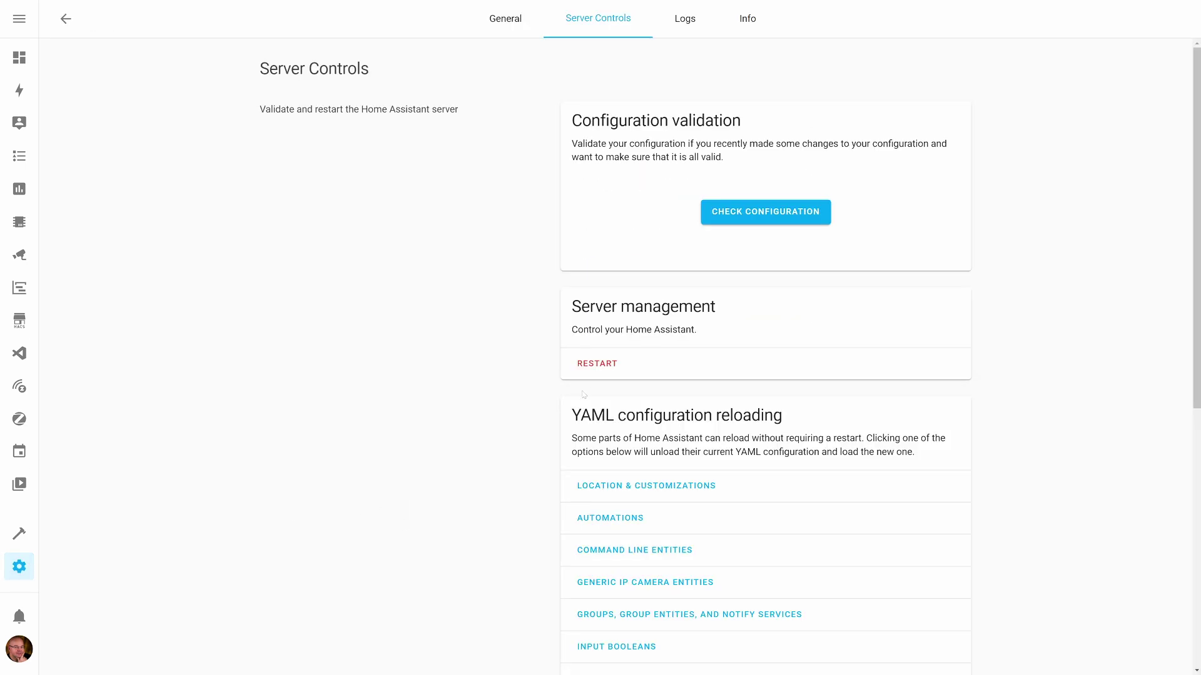
{"action": "left_click", "coordinate": [587, 371]}
{"action": "left_click", "coordinate": [708, 389]}
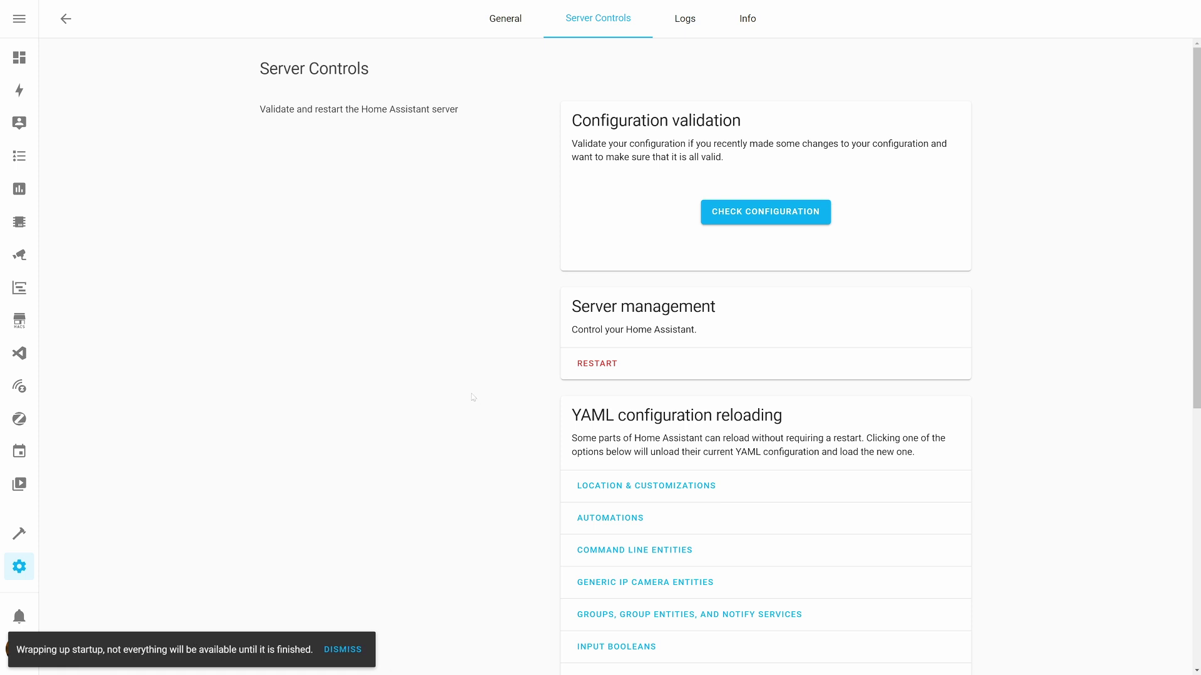
Step: Review the list of Garbage Collection entries in Devices & Services after the restart
{"action": "left_click", "coordinate": [19, 567]}
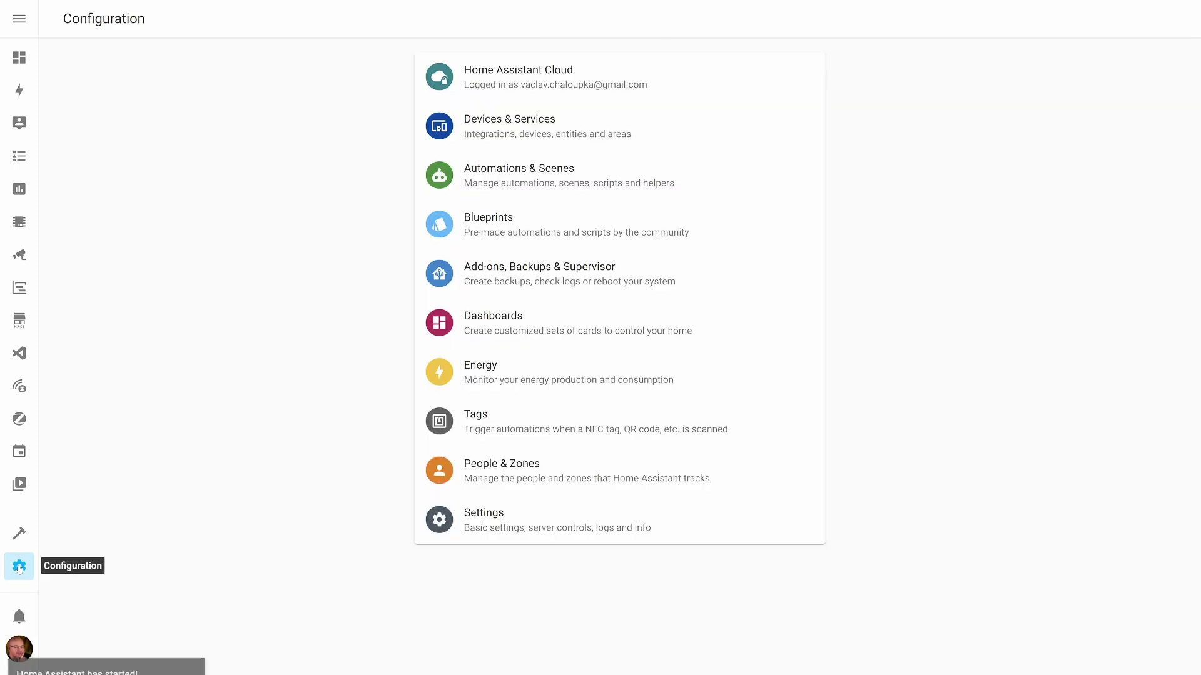
{"action": "left_click", "coordinate": [556, 132]}
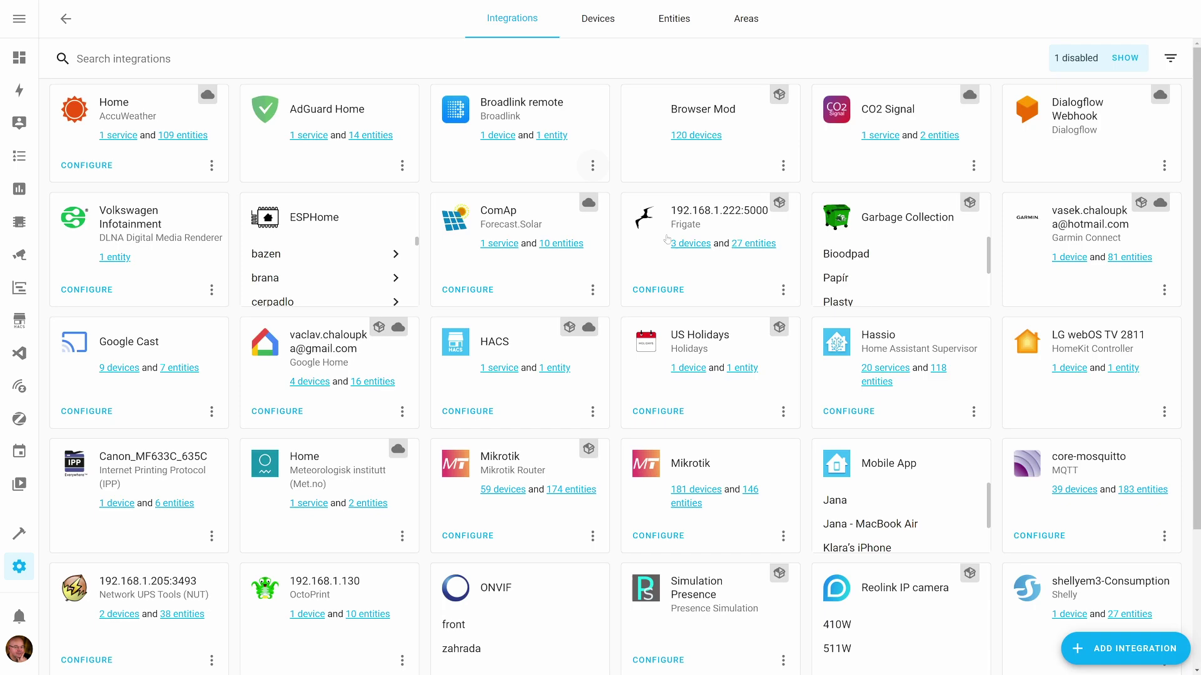
{"action": "scroll", "coordinate": [897, 269], "scroll_direction": "down", "scroll_amount": 3}
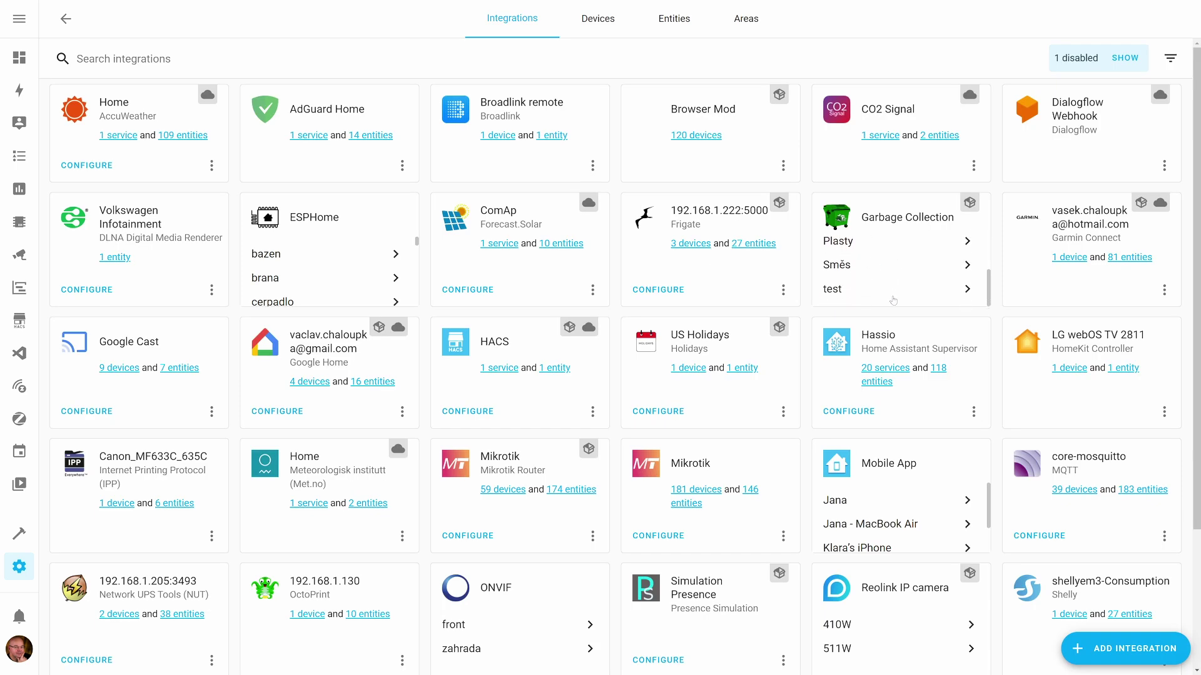
Step: Load the full Home Assistant log after the second restart and examine the garbage_collection entries about configuration.yaml and ConfigFlow
{"action": "scroll", "coordinate": [891, 303], "scroll_direction": "up", "scroll_amount": 4}
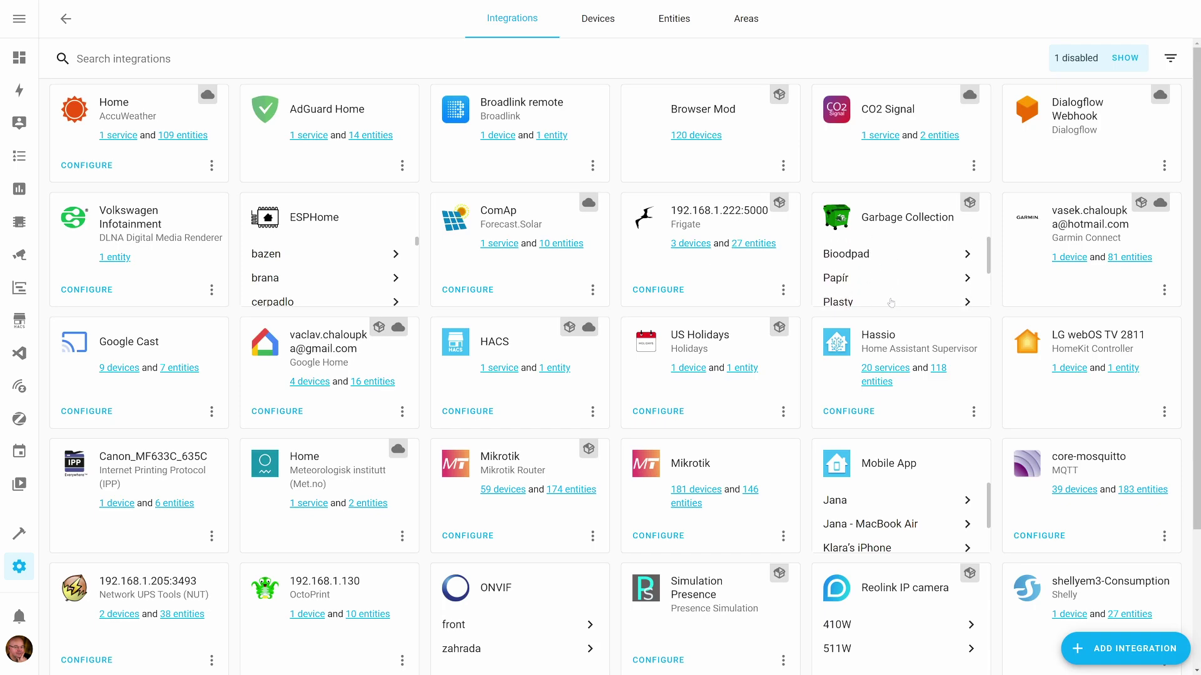
{"action": "left_click", "coordinate": [19, 566]}
{"action": "left_click", "coordinate": [485, 522]}
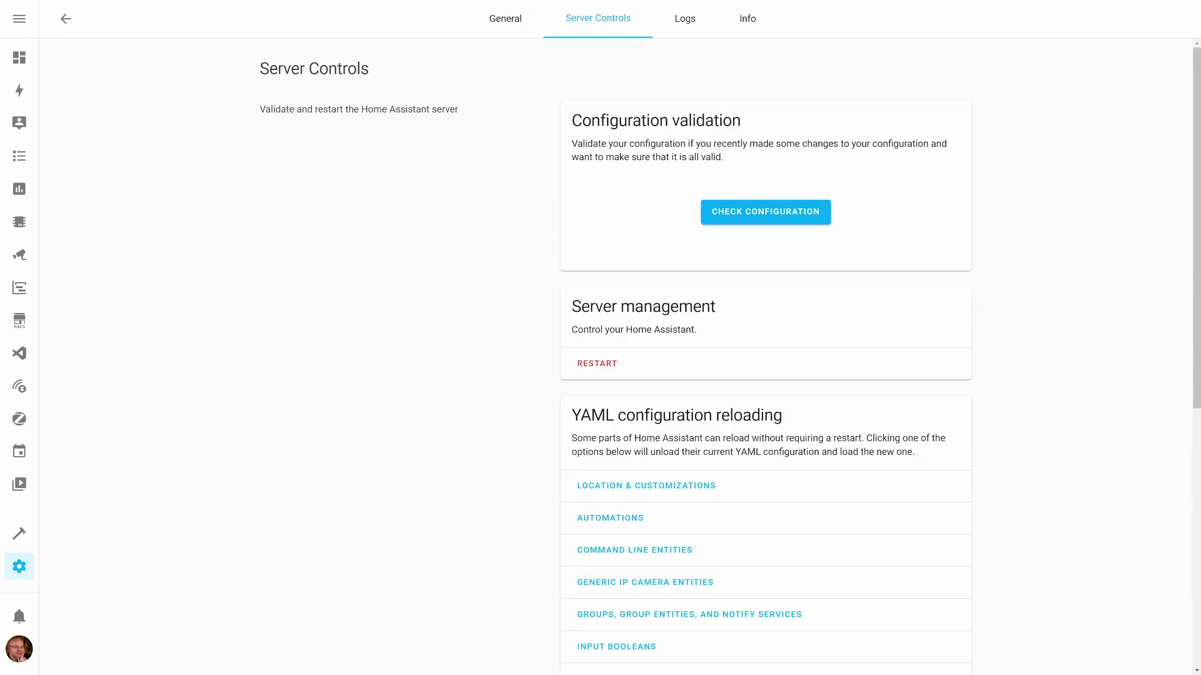
{"action": "left_click", "coordinate": [684, 19]}
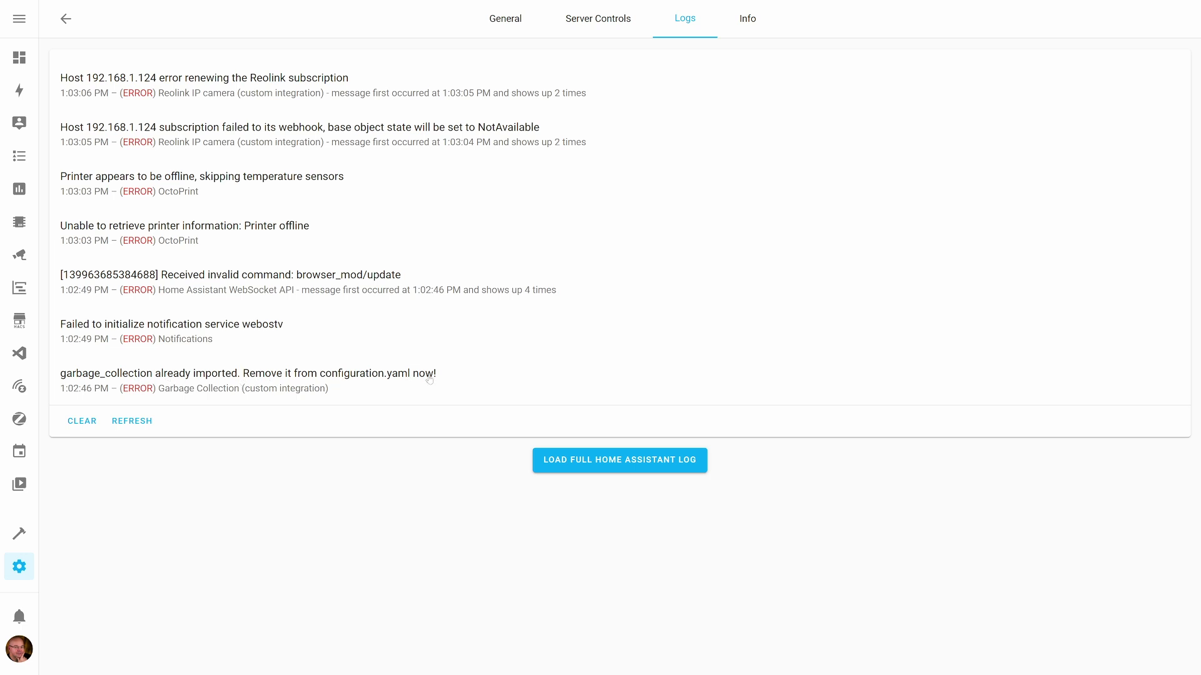
{"action": "left_click", "coordinate": [580, 461]}
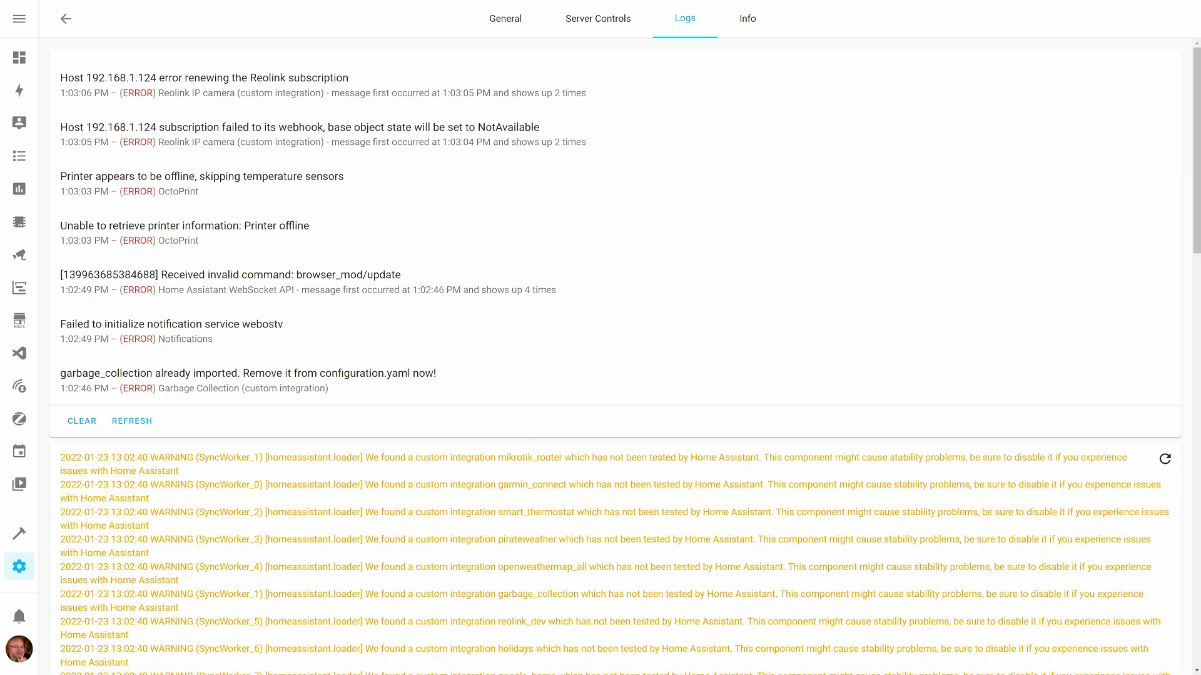
{"action": "scroll", "coordinate": [600, 356], "scroll_direction": "down", "scroll_amount": 9}
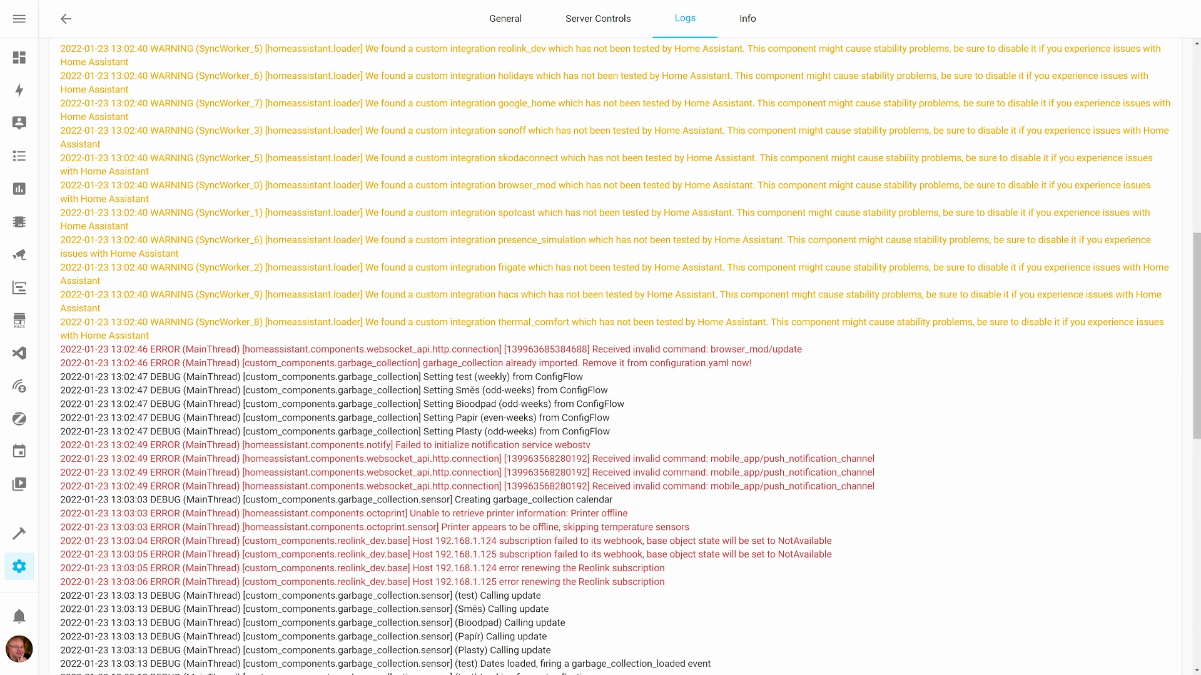
Step: Switch to the code editor, try to comment out the entire contents of garbage.yaml, and close the file
{"action": "left_click", "coordinate": [19, 353]}
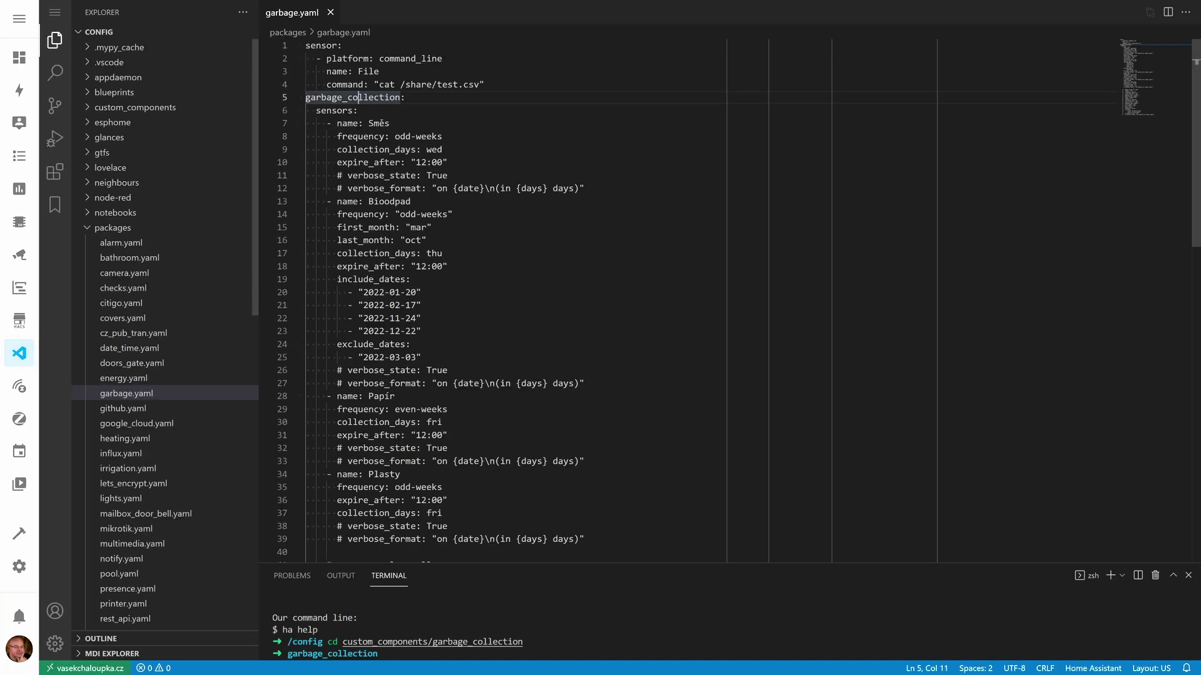
{"action": "key", "text": "ctrl+a"}
{"action": "key", "text": "ctrl+slash"}
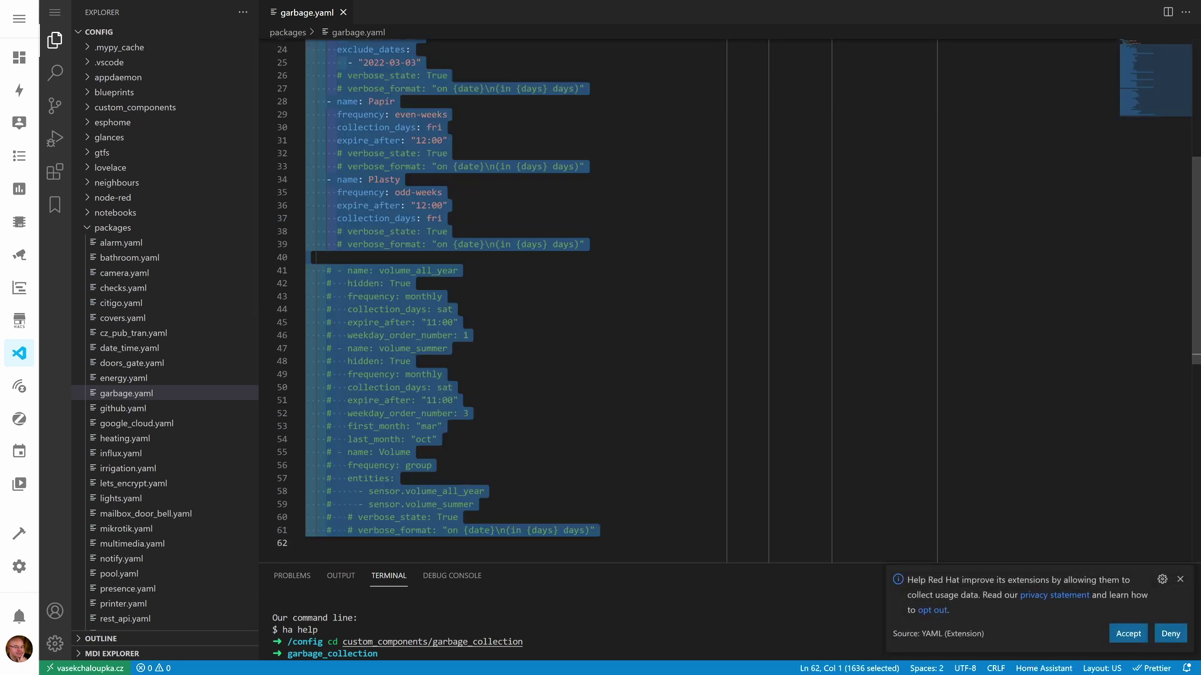
{"action": "left_click", "coordinate": [342, 12]}
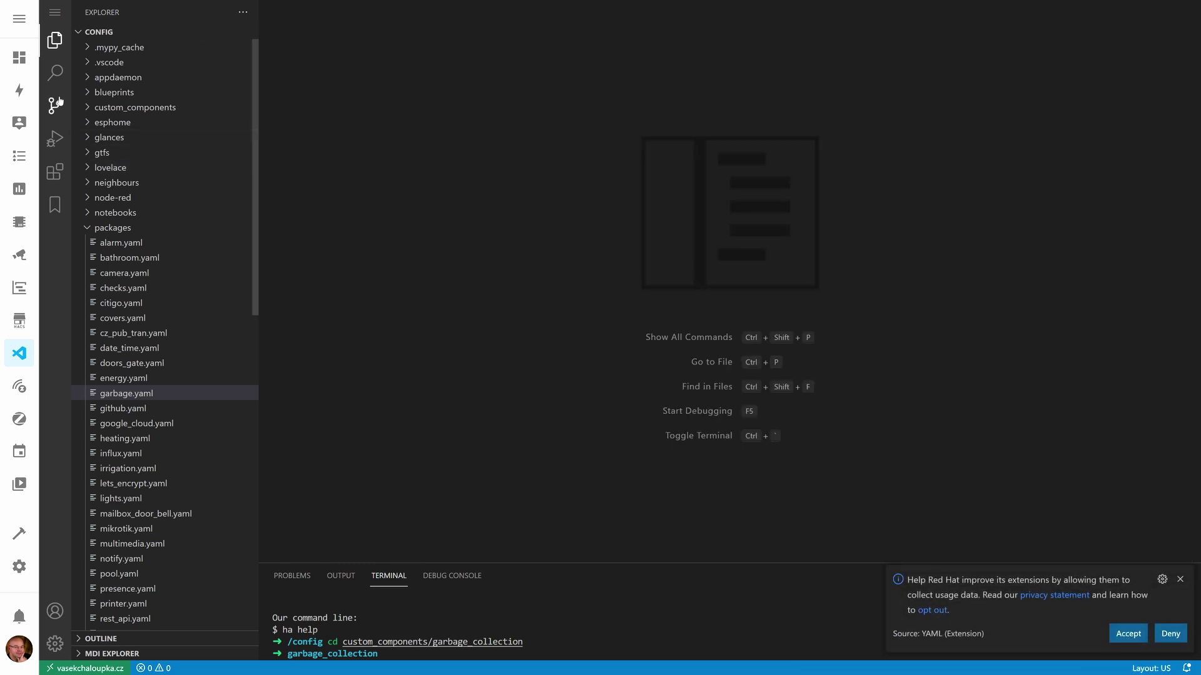
Step: Switch to the Garbage-Collection repository on GitHub and change the displayed branch to development
{"action": "left_click", "coordinate": [19, 59]}
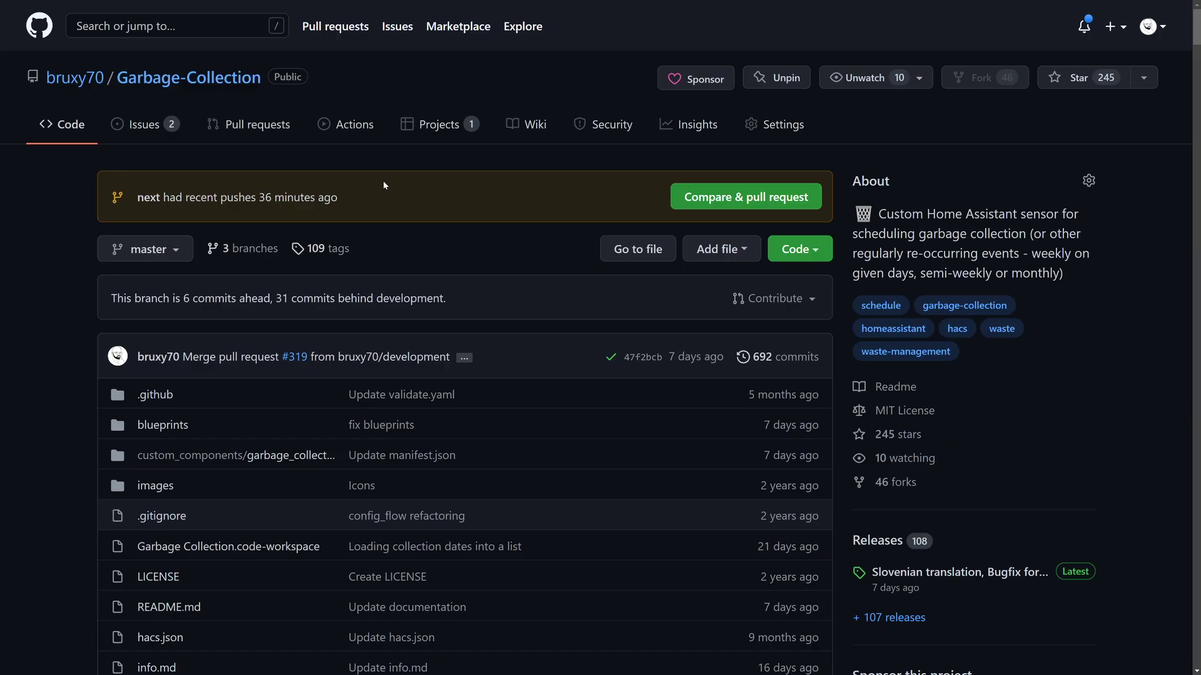
{"action": "left_click", "coordinate": [155, 250]}
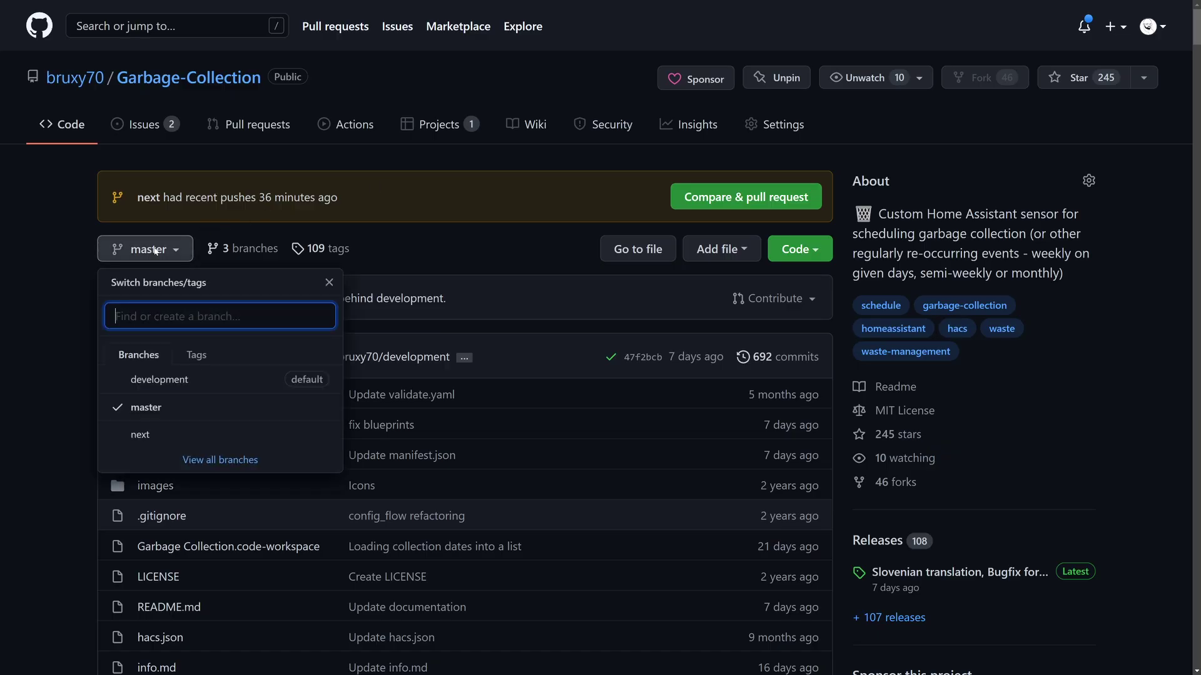
{"action": "left_click", "coordinate": [149, 379]}
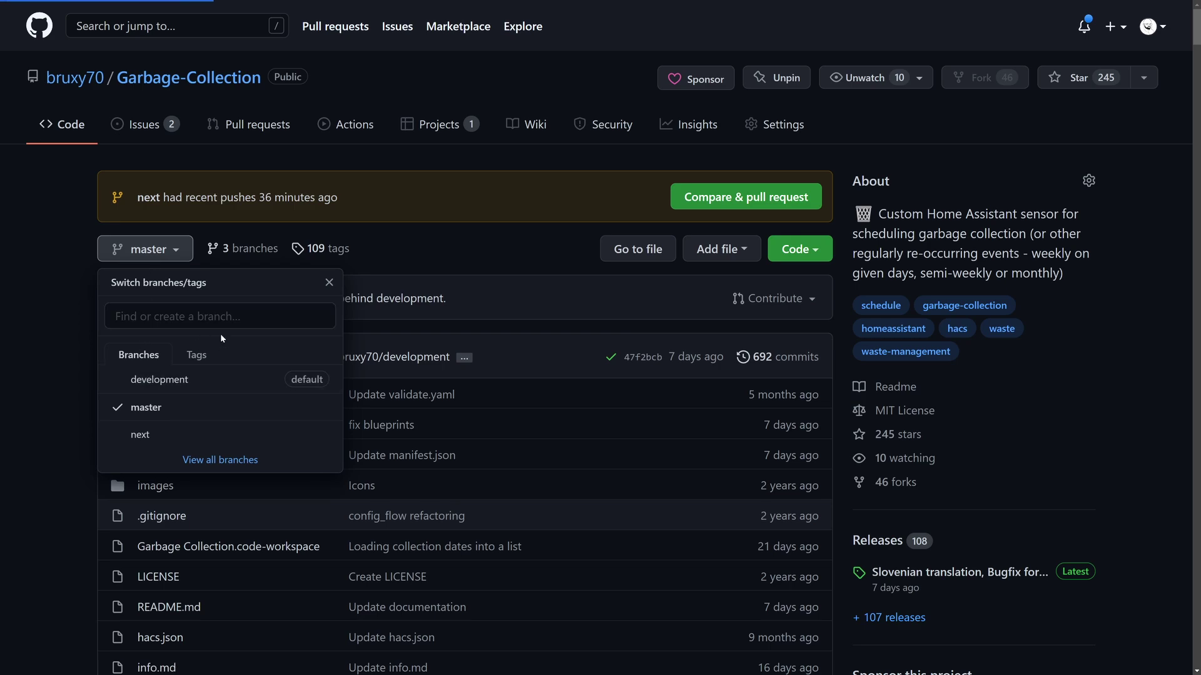
Step: Examine the README's configuration parameter tables, including manual_update, offset, include and exclude dates, and the obsolete holiday parameters
{"action": "scroll", "coordinate": [230, 339], "scroll_direction": "down", "scroll_amount": 20}
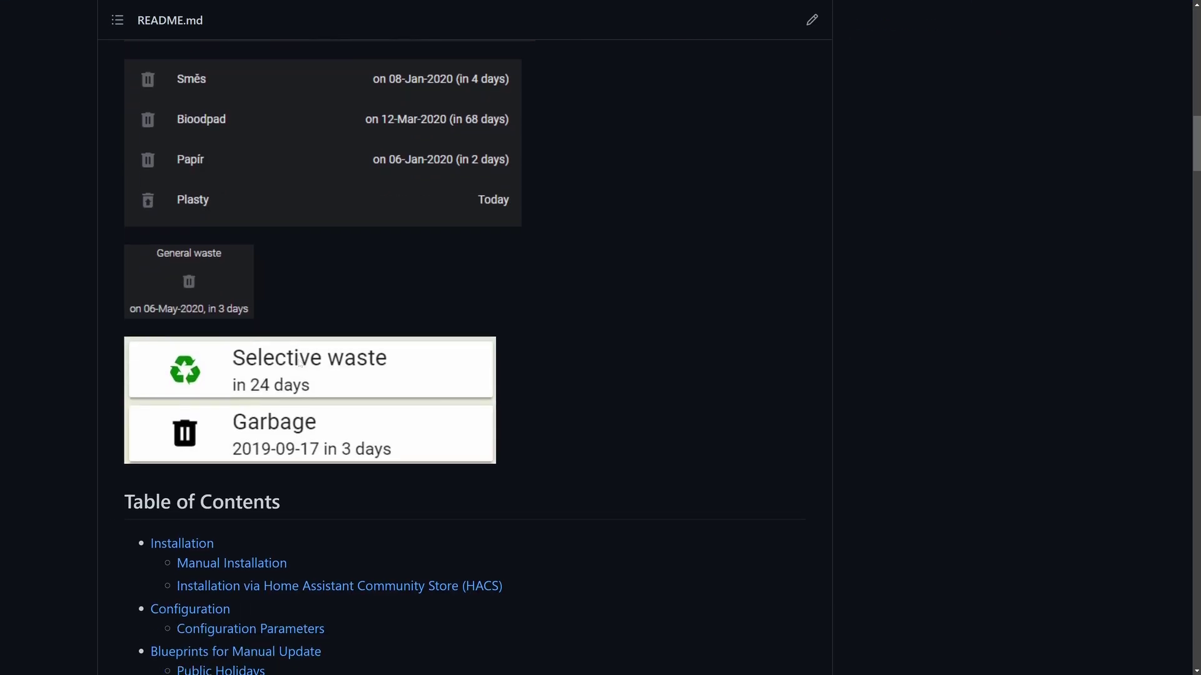
{"action": "scroll", "coordinate": [299, 362], "scroll_direction": "down", "scroll_amount": 13}
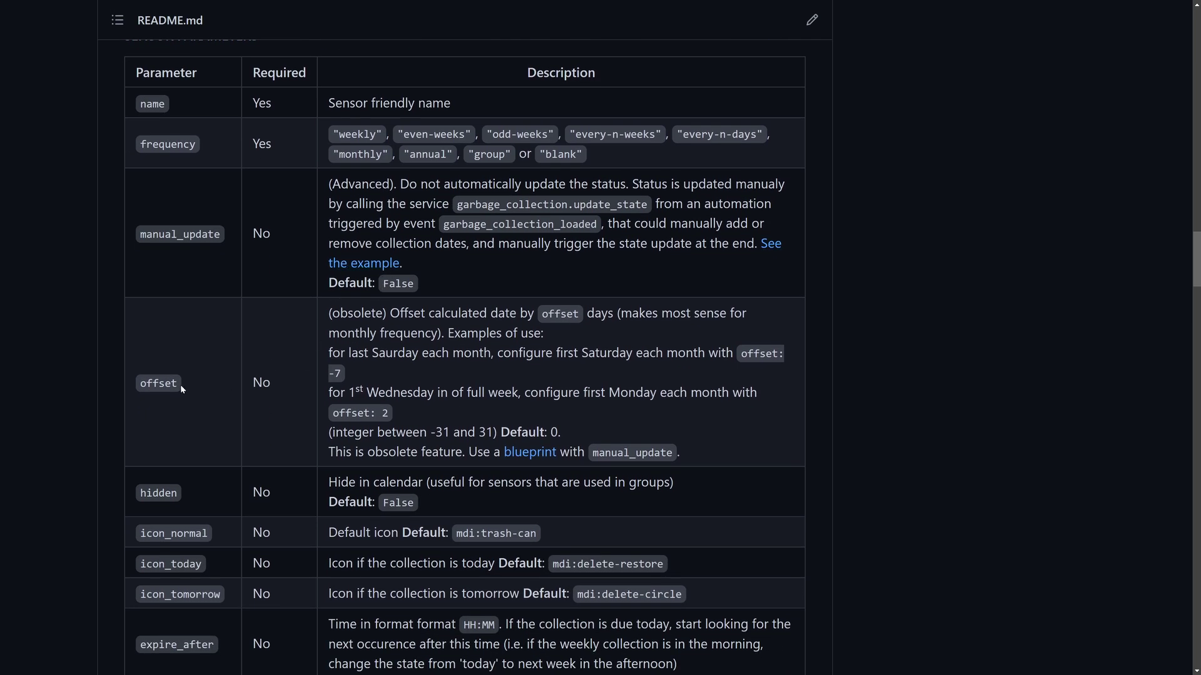
{"action": "scroll", "coordinate": [190, 389], "scroll_direction": "down", "scroll_amount": 5}
{"action": "scroll", "coordinate": [212, 448], "scroll_direction": "down", "scroll_amount": 5}
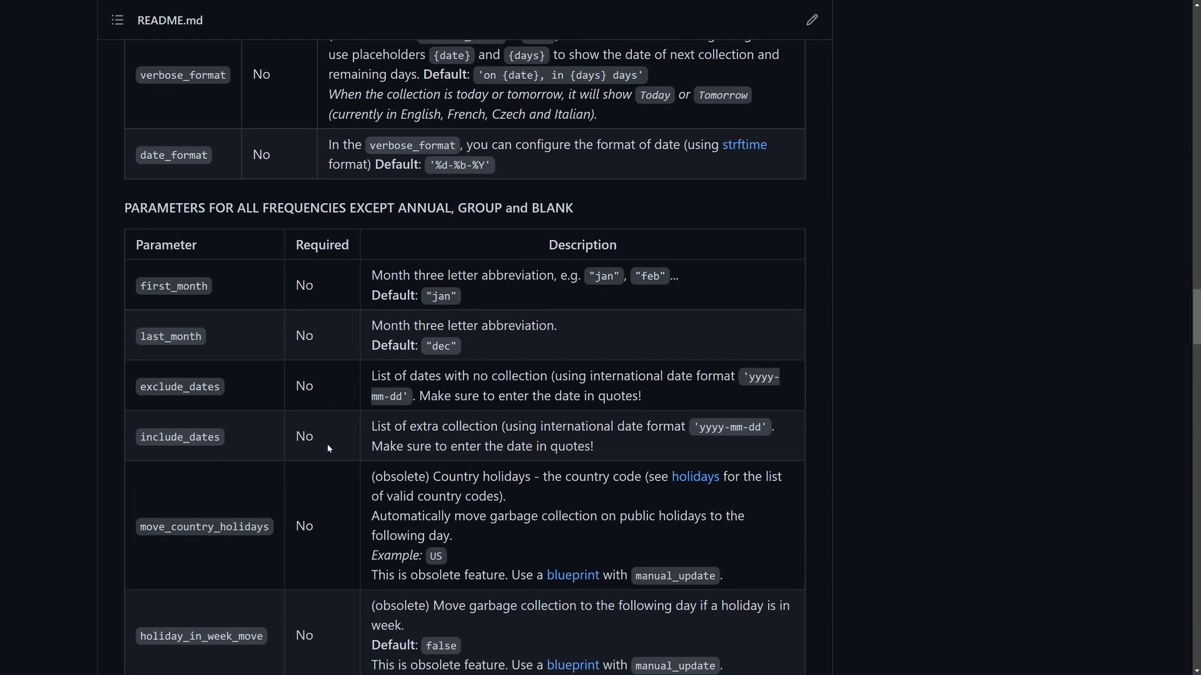
{"action": "scroll", "coordinate": [355, 449], "scroll_direction": "down", "scroll_amount": 3}
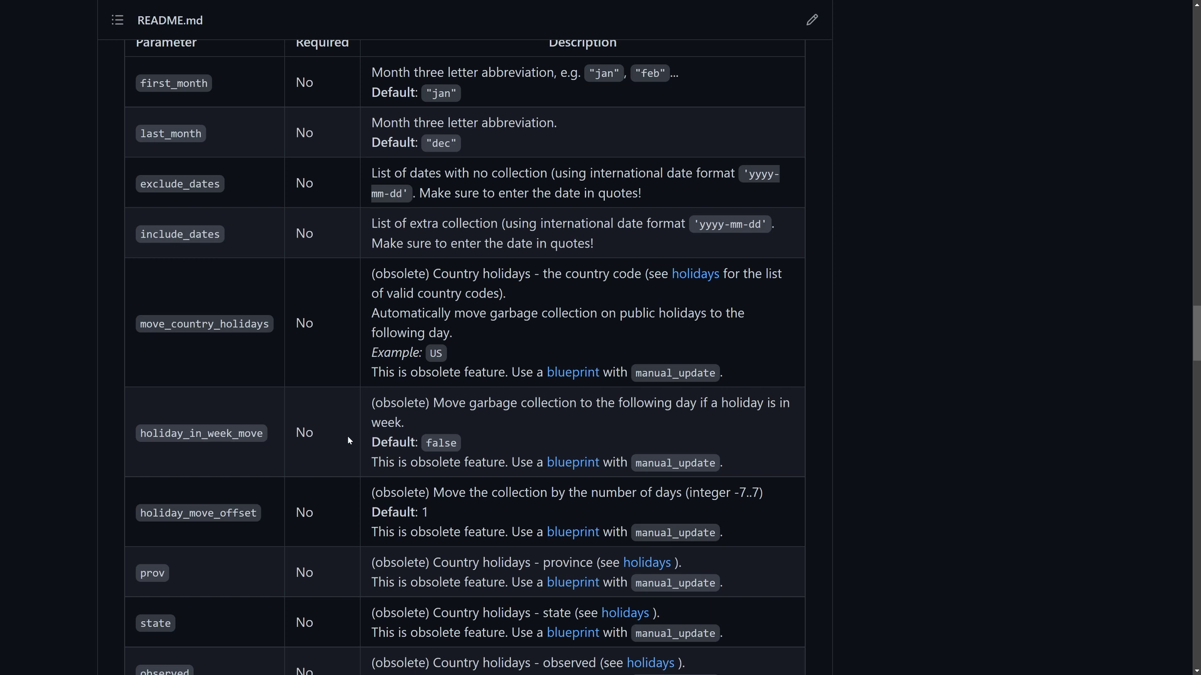
{"action": "scroll", "coordinate": [348, 439], "scroll_direction": "down", "scroll_amount": 3}
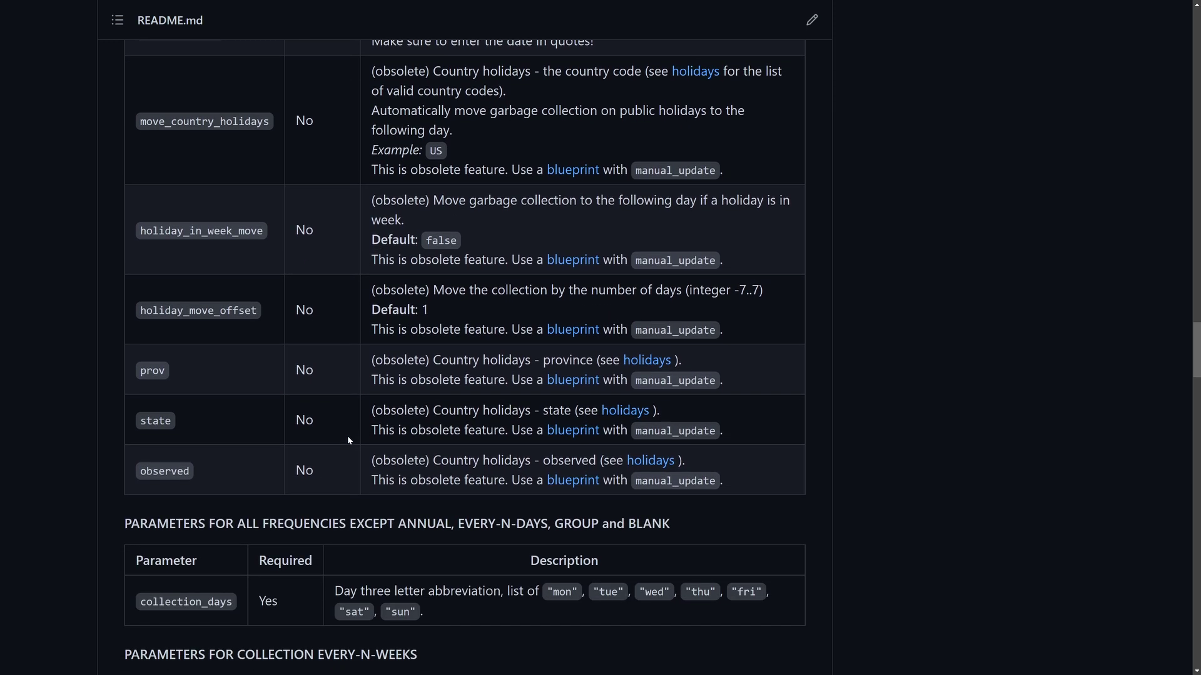